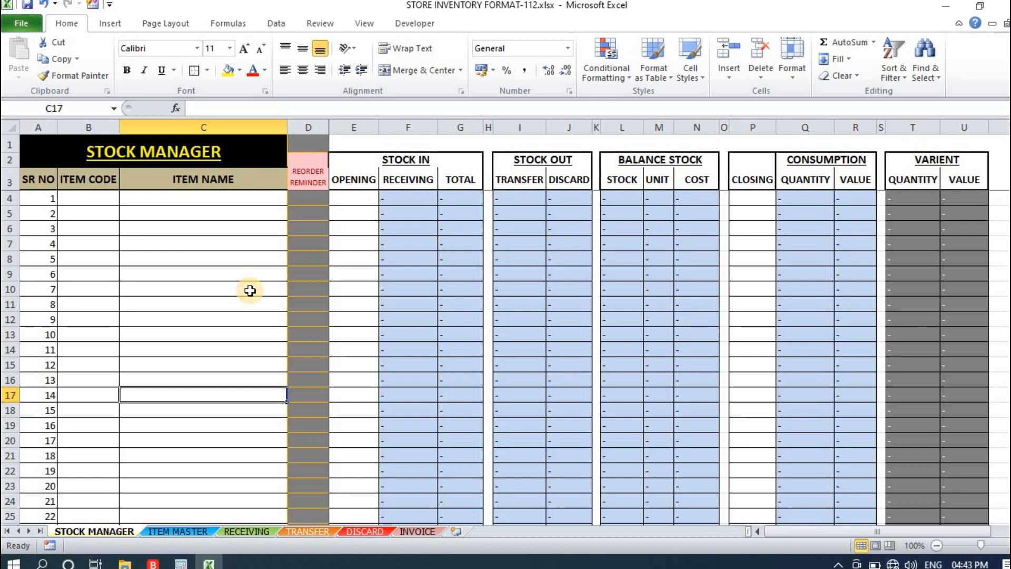
Open the ITEM MASTER sheet and examine the item list from item code through stock reminder.
left_click(228, 292)
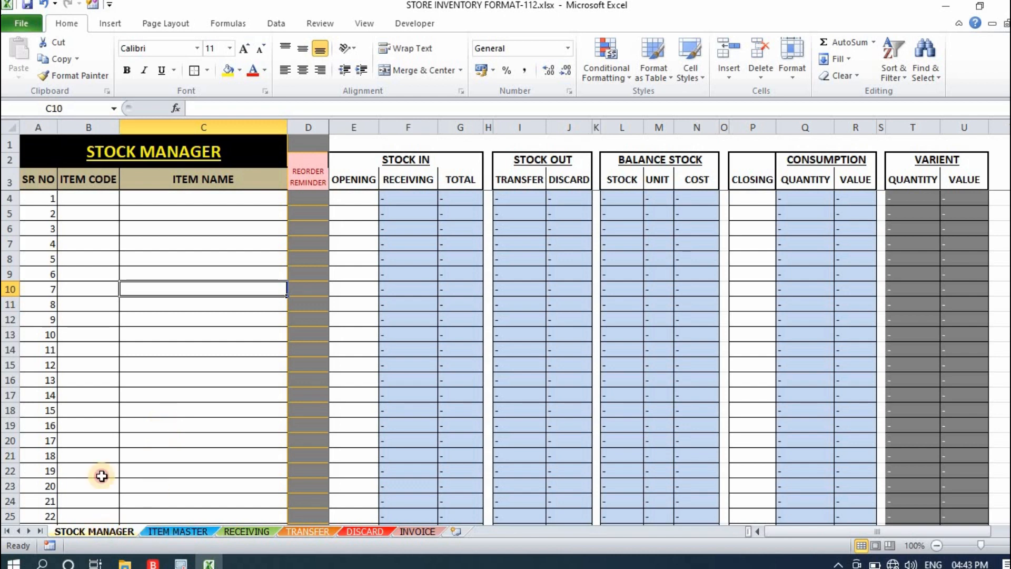
left_click(159, 429)
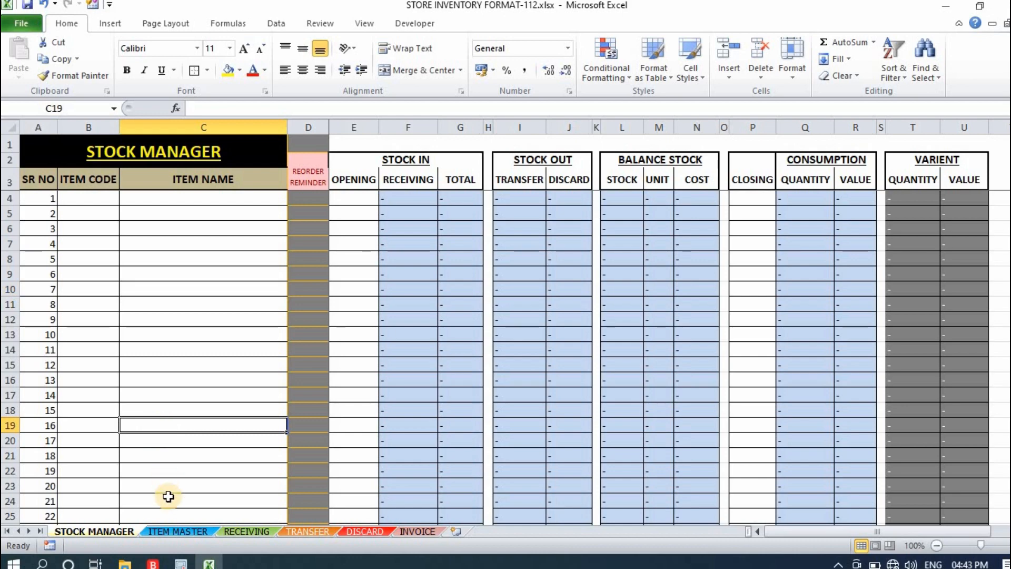
left_click(184, 535)
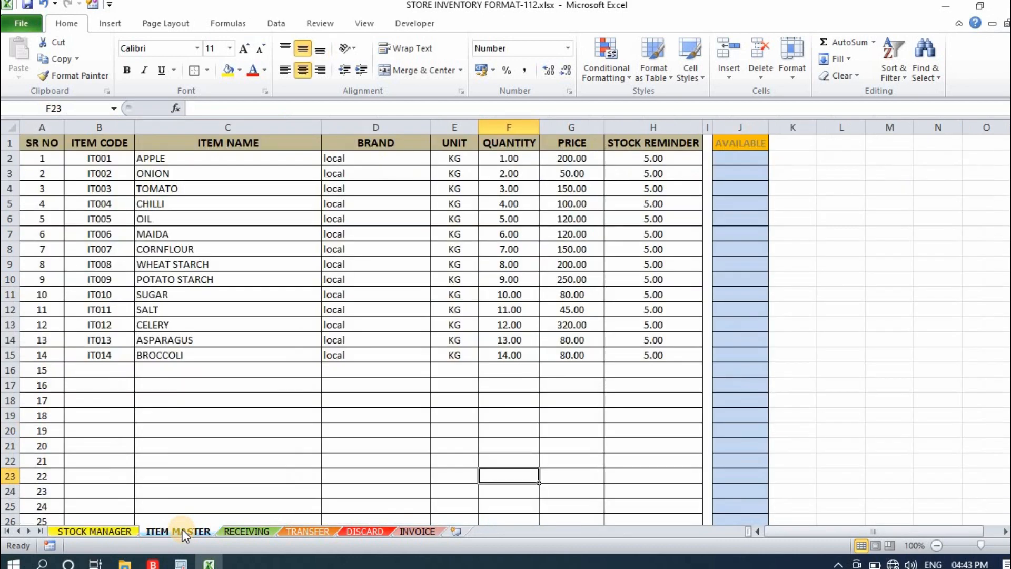
left_click(208, 475)
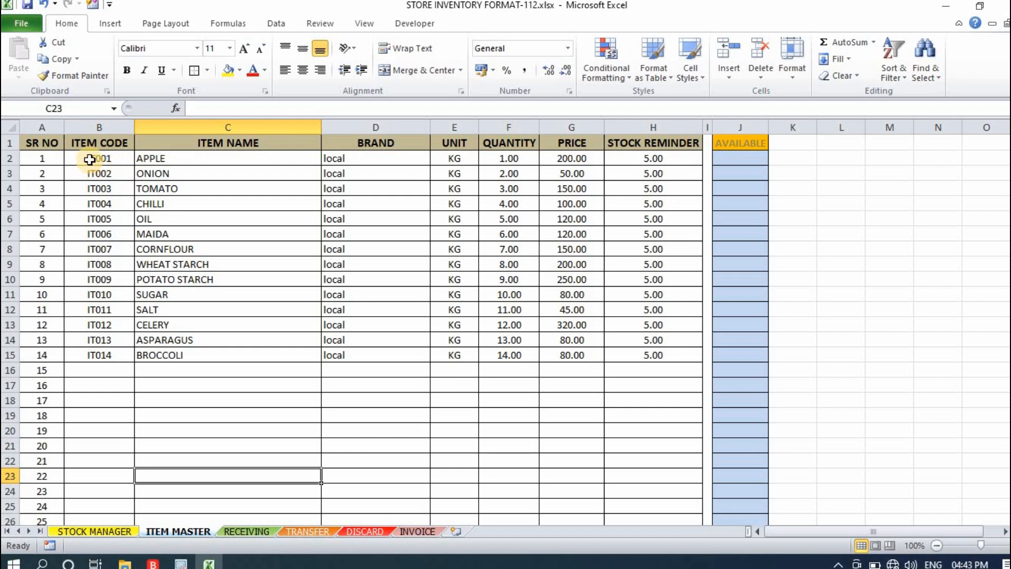
left_click_drag(90, 159, 641, 381)
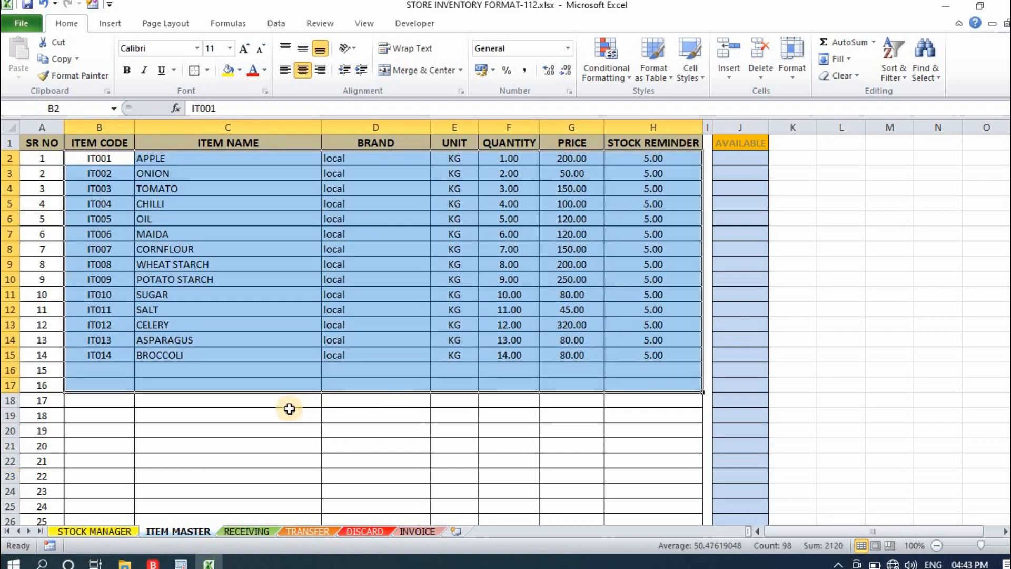
left_click(289, 409)
left_click(100, 355)
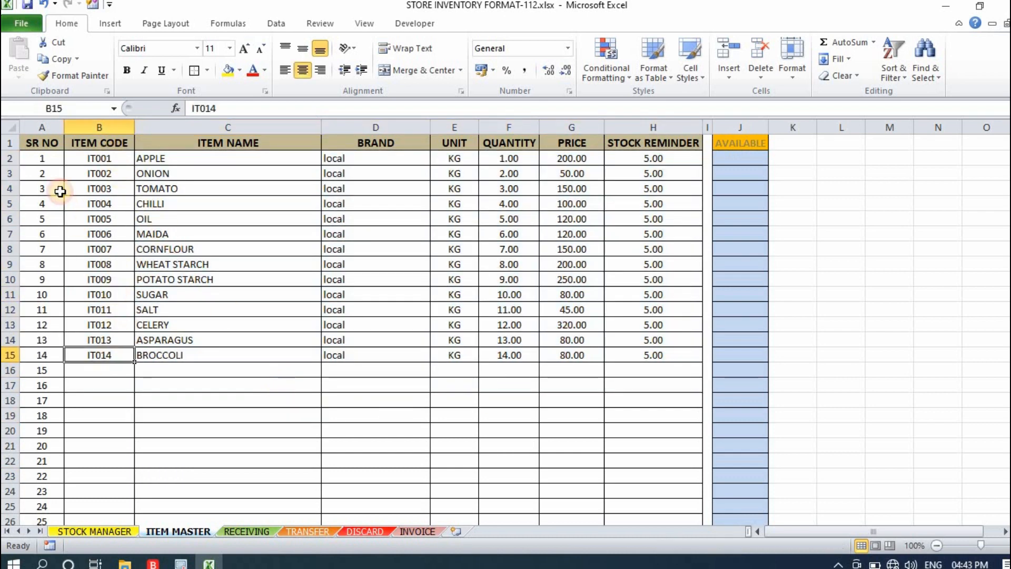
left_click(50, 180)
left_click(49, 209)
left_click(59, 251)
left_click(587, 199)
left_click(627, 200)
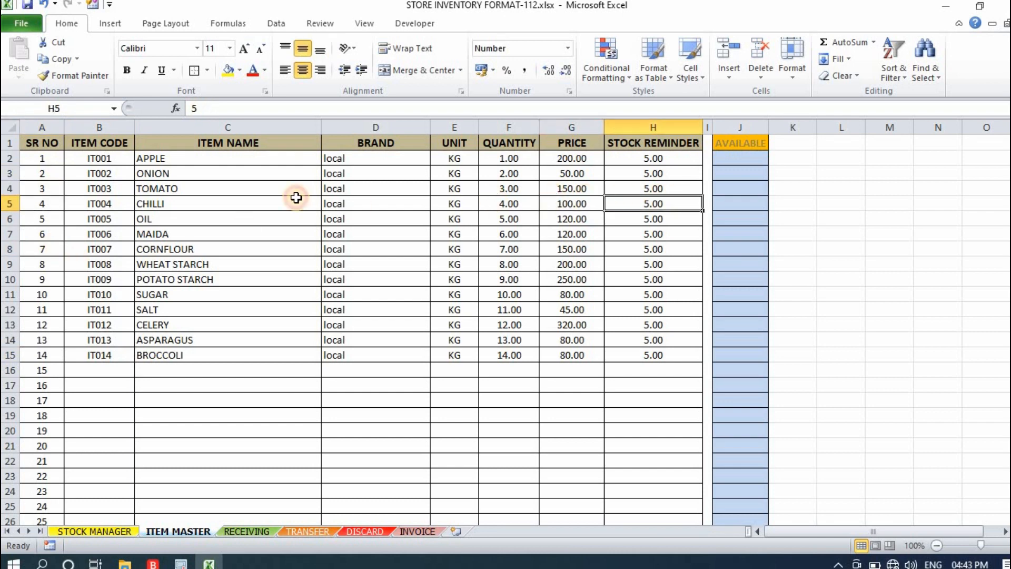
left_click_drag(41, 161, 673, 470)
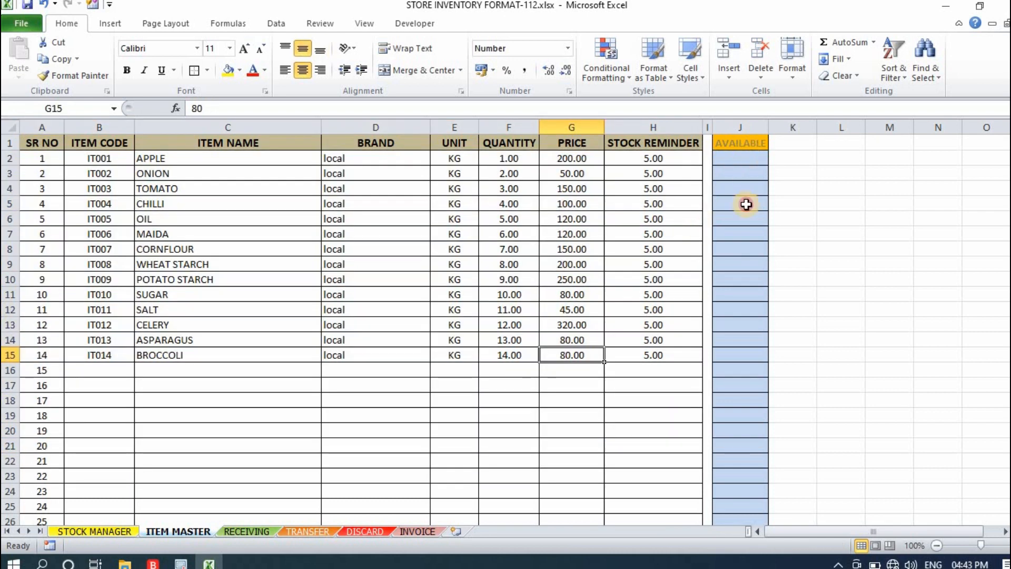
Examine the AVAILABLE column and its lookup formula alongside the item rows.
left_click_drag(740, 158, 738, 447)
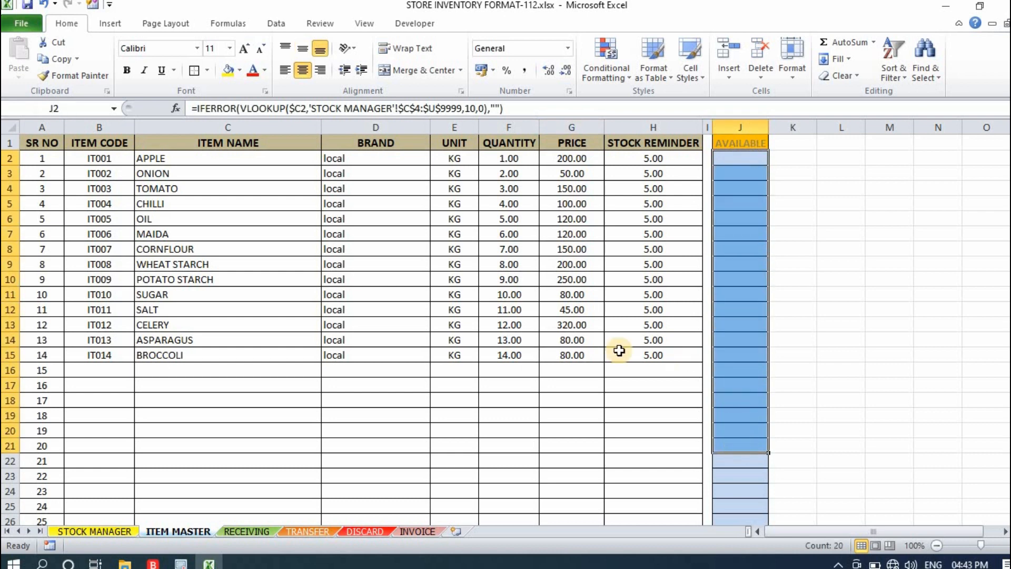
left_click(436, 386)
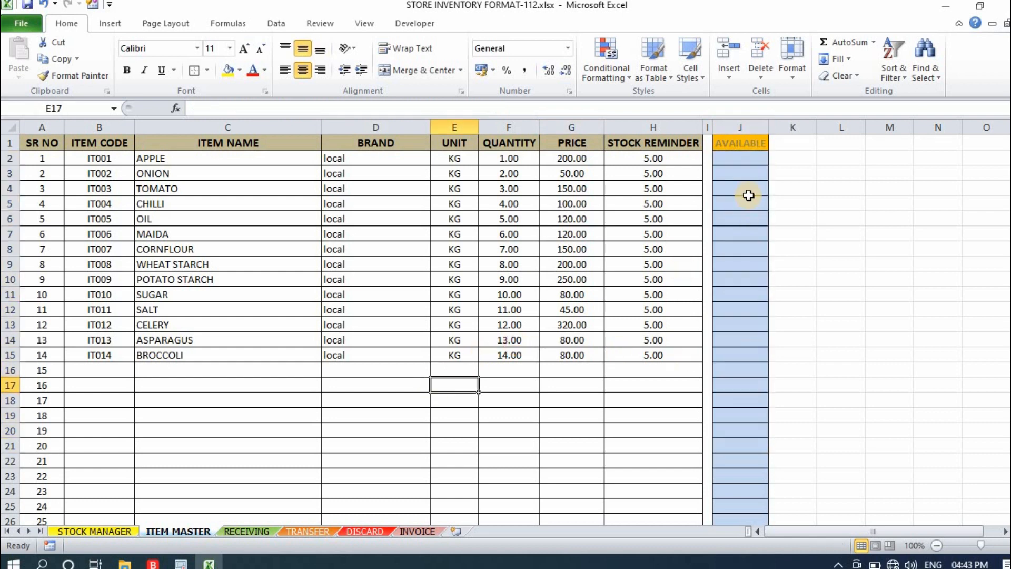
left_click(361, 438)
left_click_drag(78, 152, 653, 340)
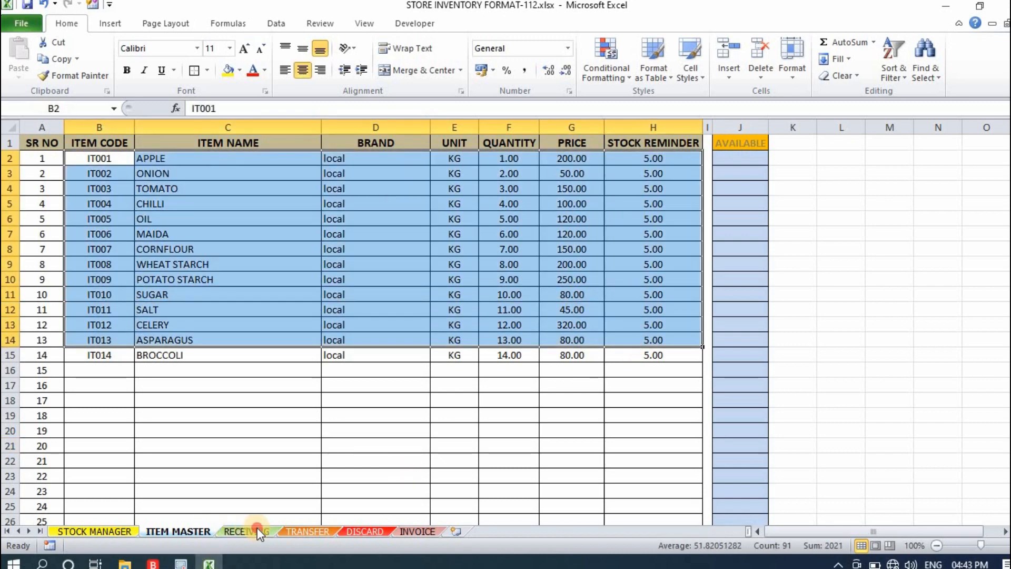
View the RECEIVING, TRANSFER and DISCARD sheets and return to the AVAILABLE column on ITEM MASTER.
left_click(257, 530)
left_click(305, 532)
left_click(362, 532)
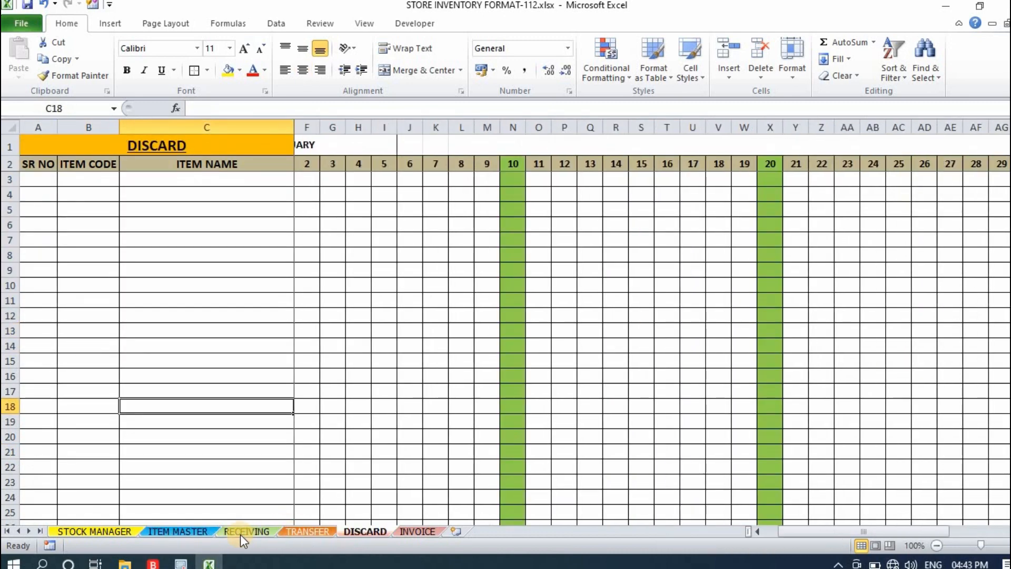
left_click(157, 532)
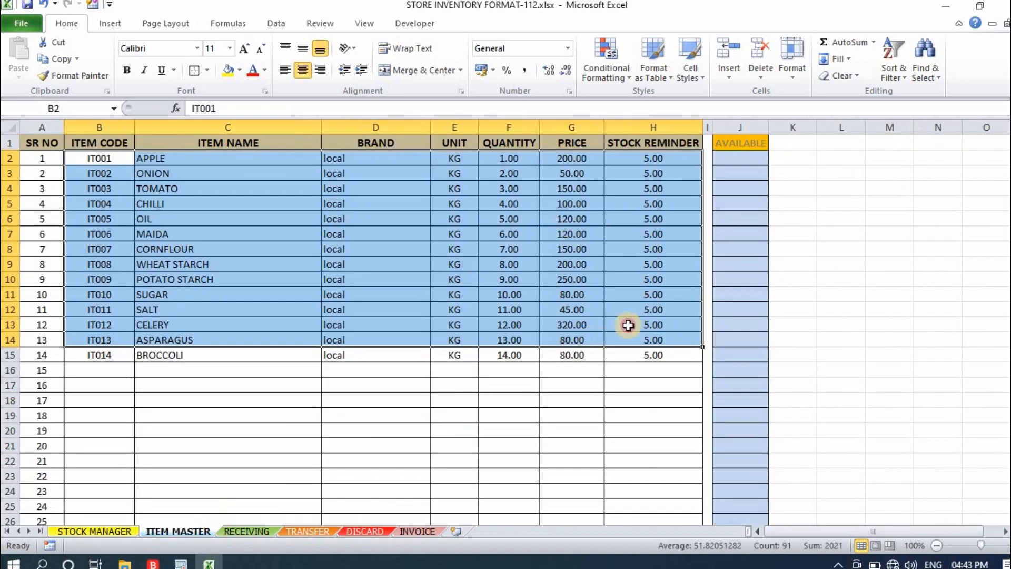
left_click_drag(740, 157, 738, 263)
left_click(509, 400)
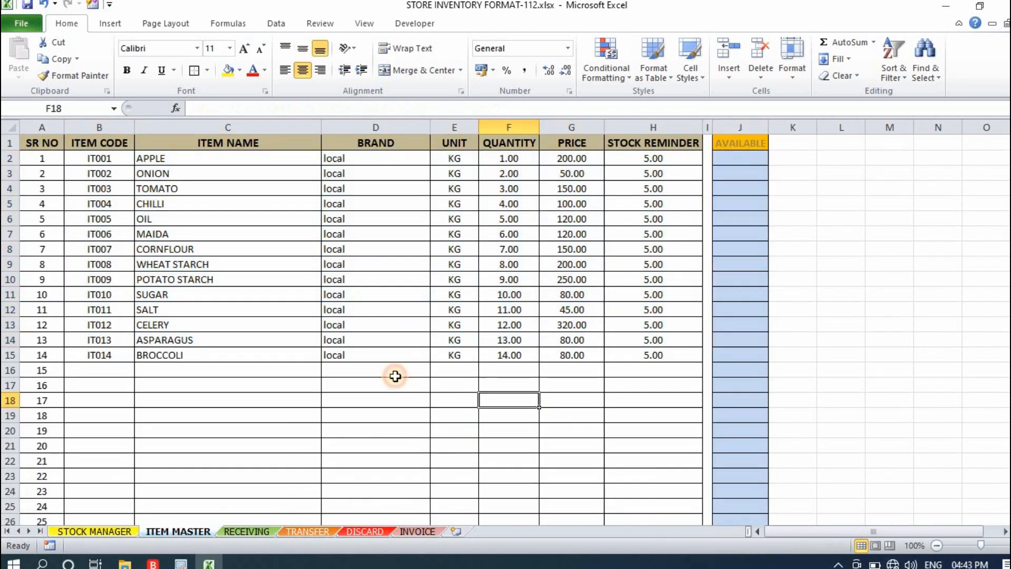
Extend the item code series to IT015 in row 16 and enter CORN as the item name.
left_click(125, 369)
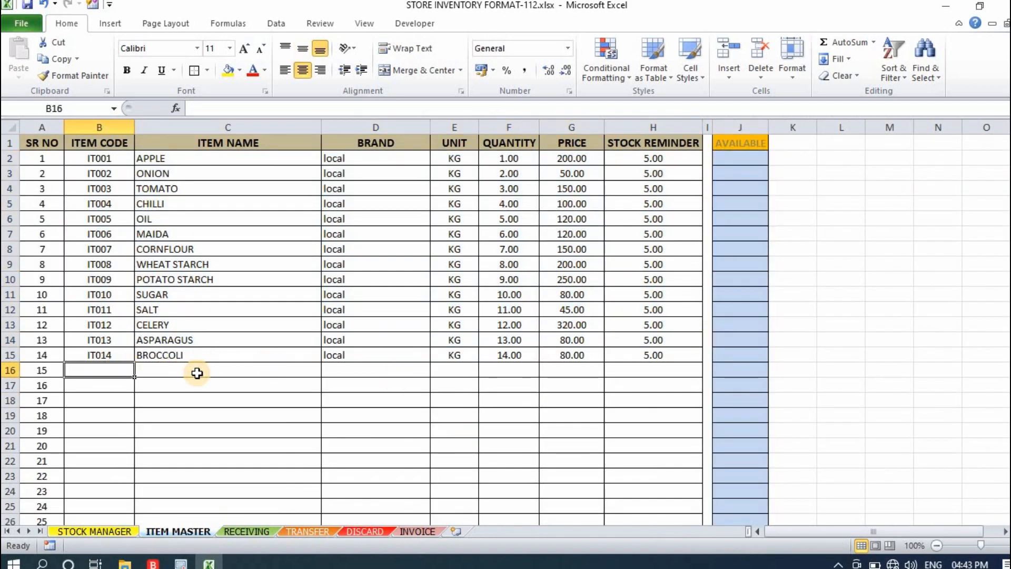
left_click(124, 357)
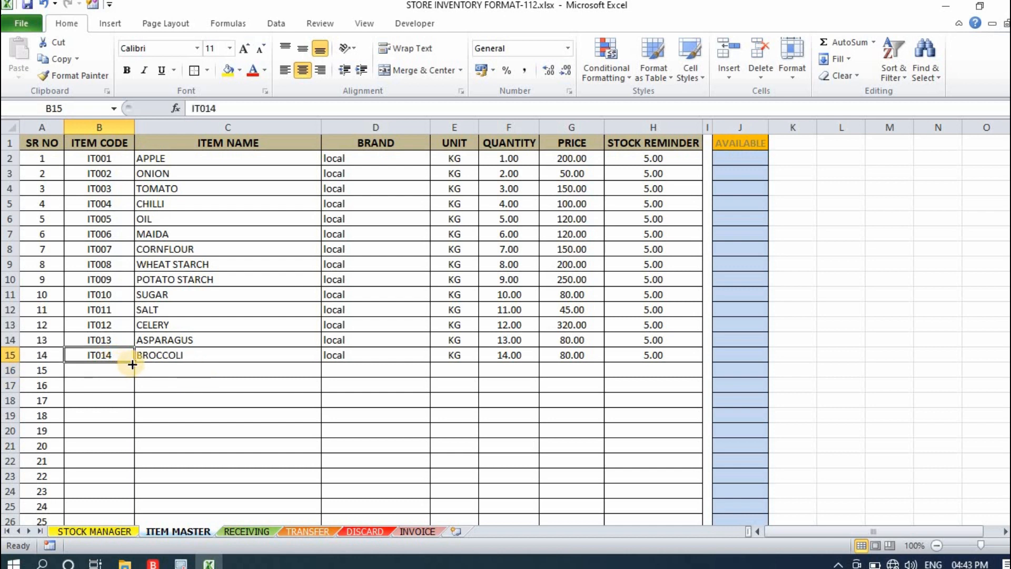
left_click_drag(134, 363, 135, 375)
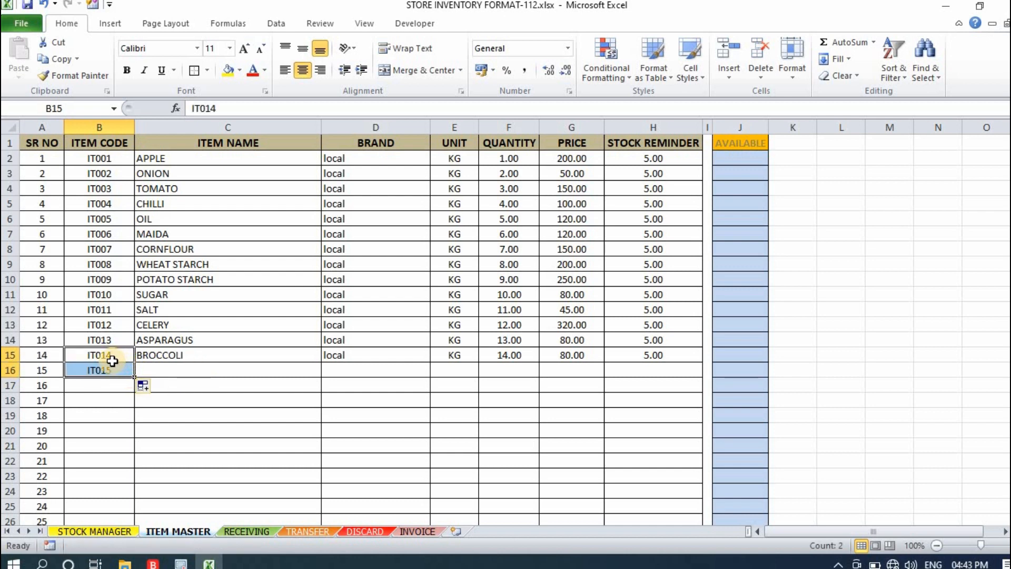
left_click(188, 370)
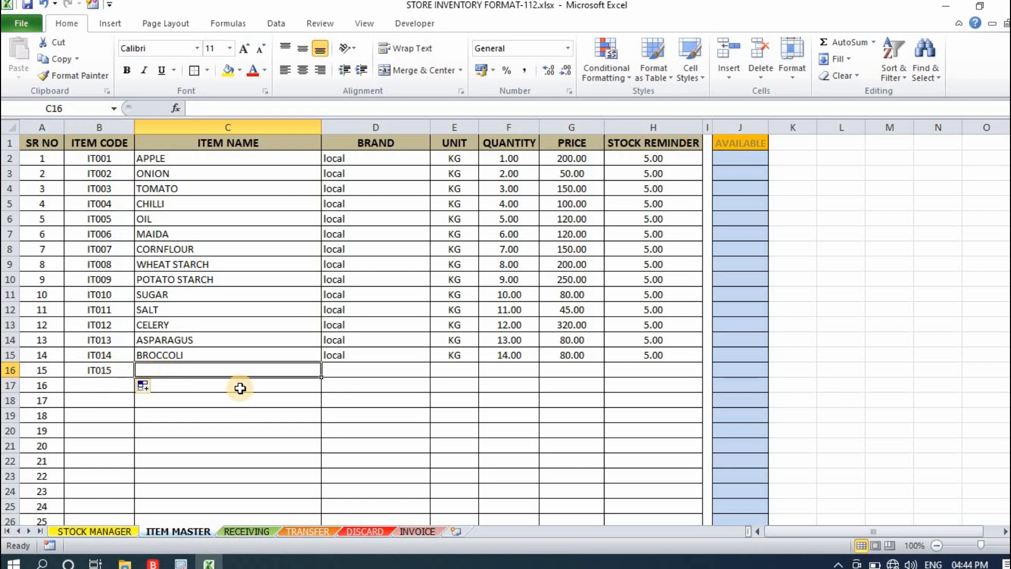
type("CO")
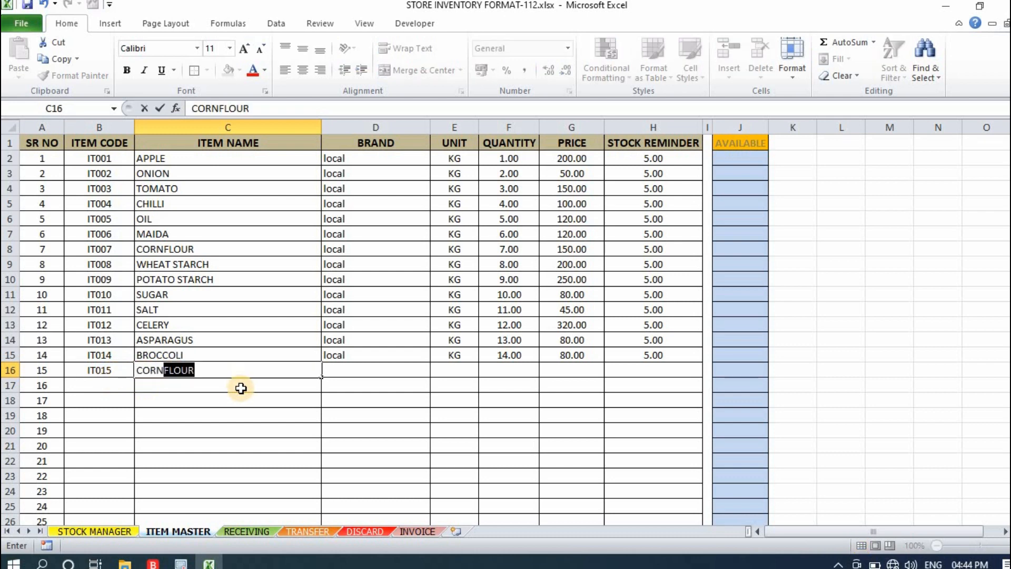
type("RN")
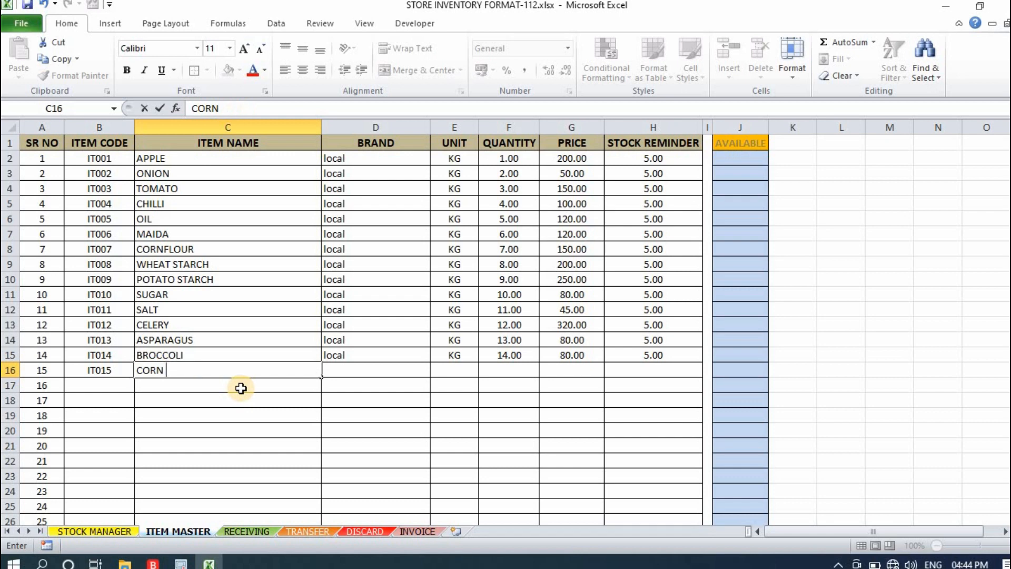
key("Return")
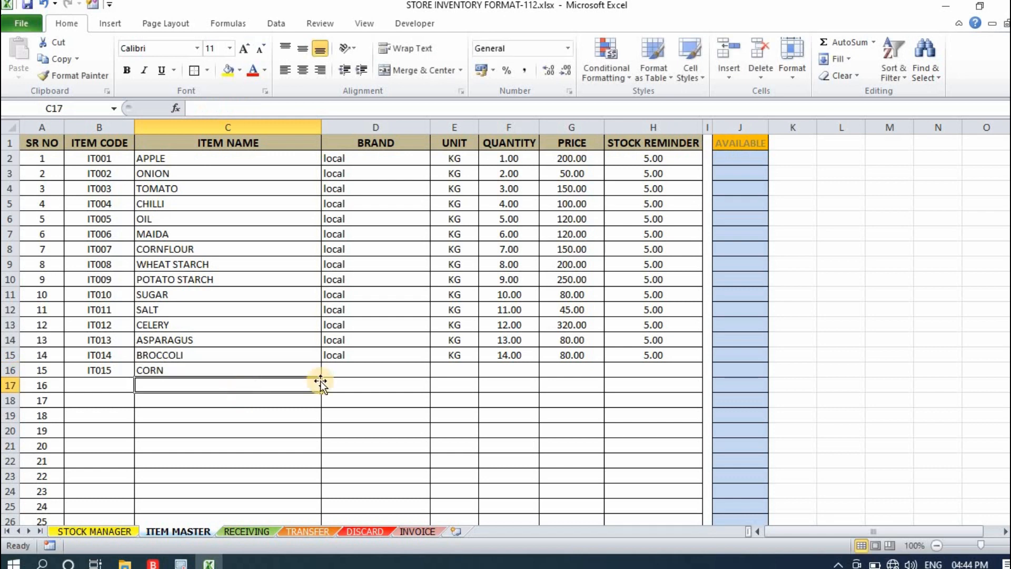
Fill in the CORN row with brand IMP, unit KG and quantity 1.
left_click(359, 367)
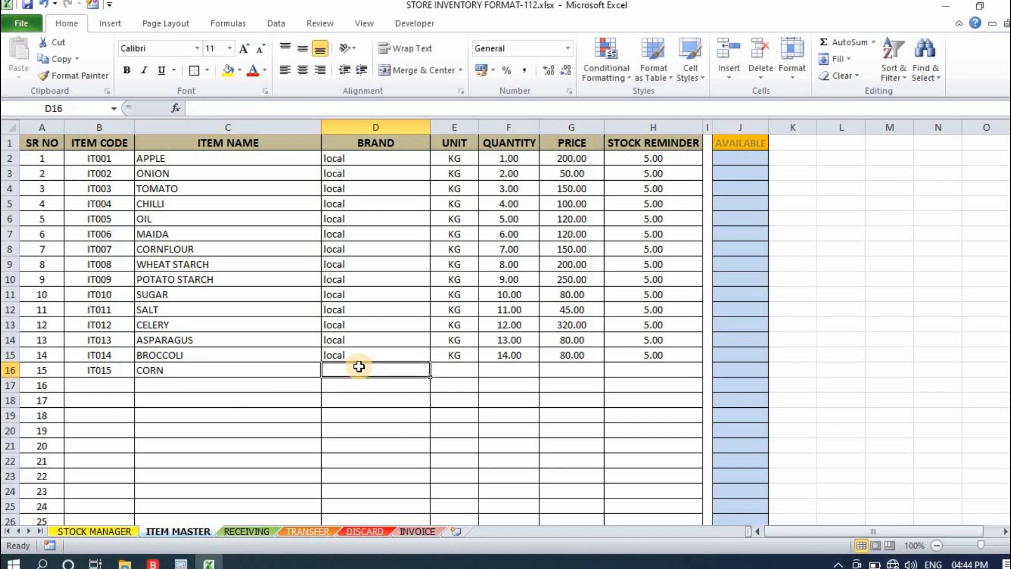
type("l")
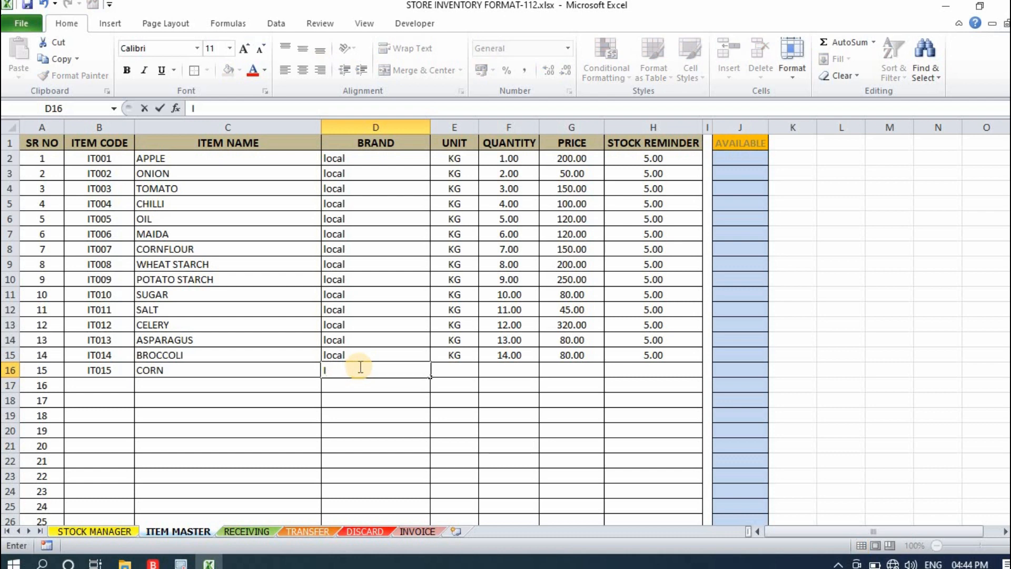
type("MP")
key("Tab")
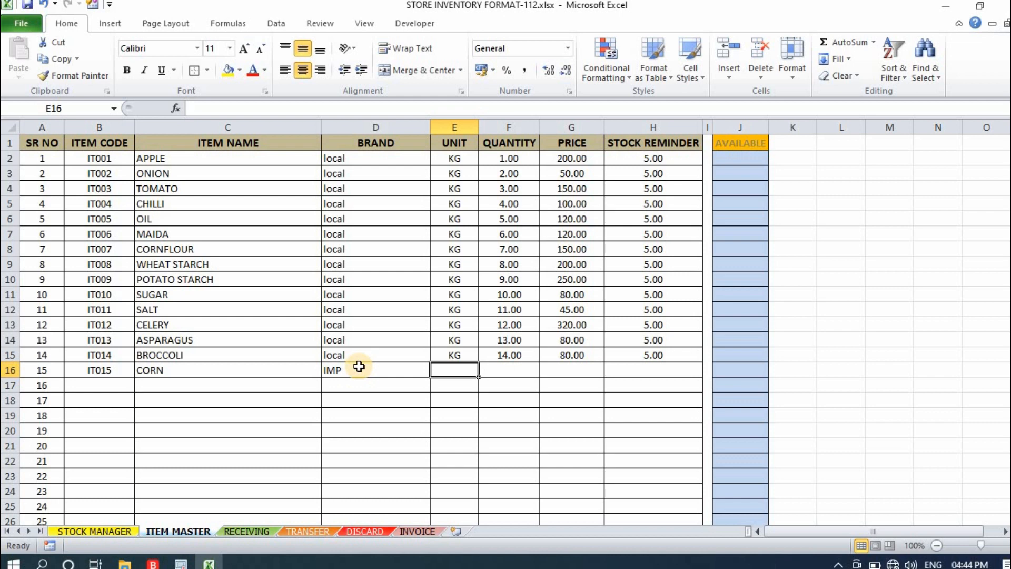
type("KG")
key("Tab")
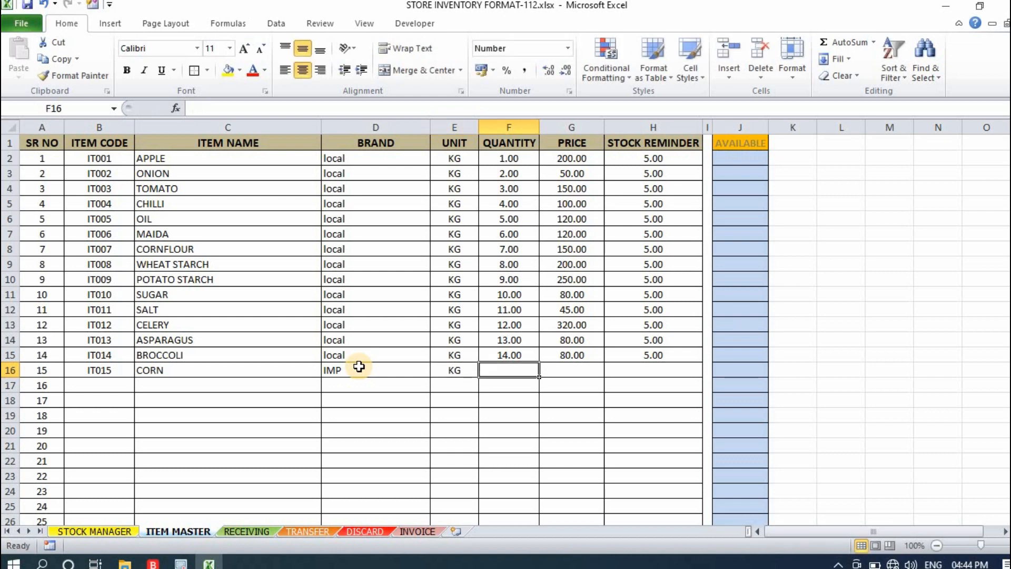
type("1")
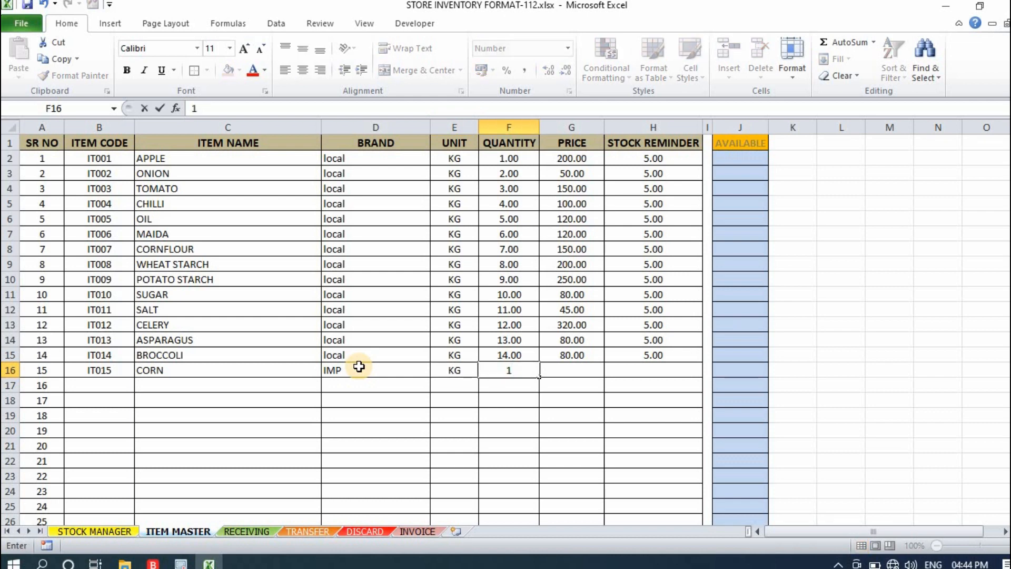
key("Tab")
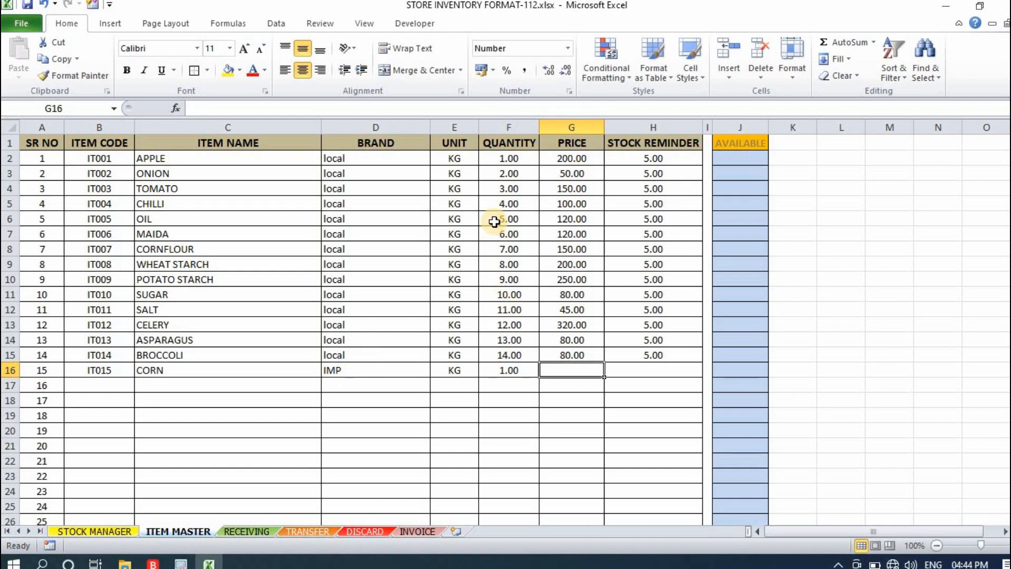
Fill the APPLE row's quantity of 1 down the QUANTITY column through BROCCOLI.
left_click(519, 157)
left_click_drag(535, 212, 521, 359)
left_click(558, 399)
Set the CORN item's price to 120 and its stock reminder to 5.
left_click(576, 374)
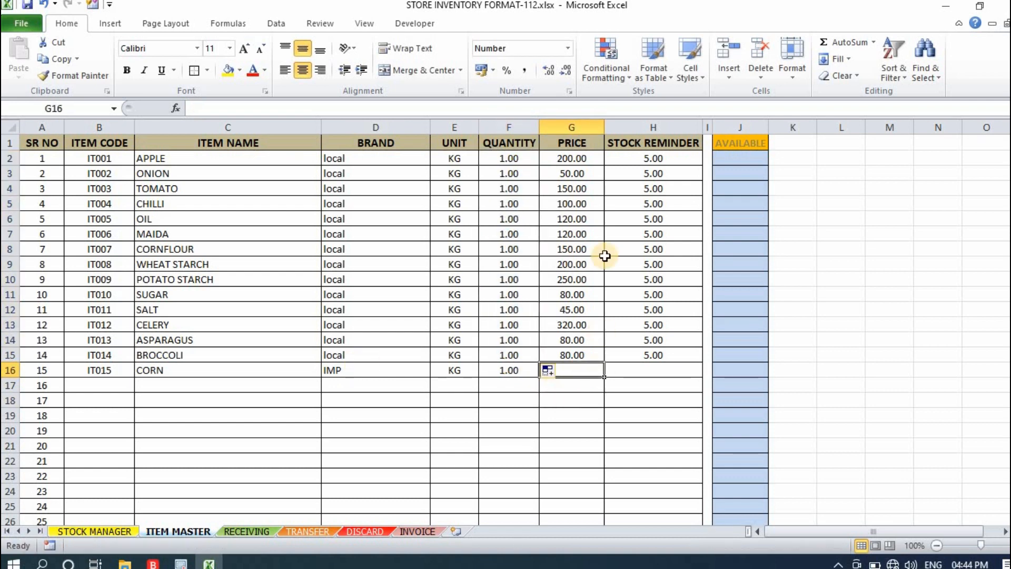
type("120")
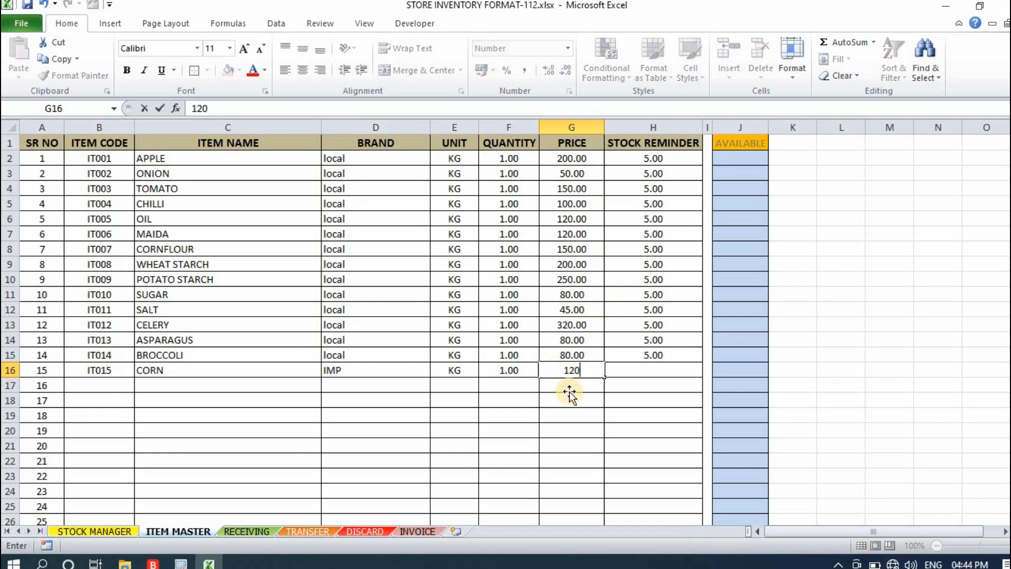
key("Return")
left_click(647, 369)
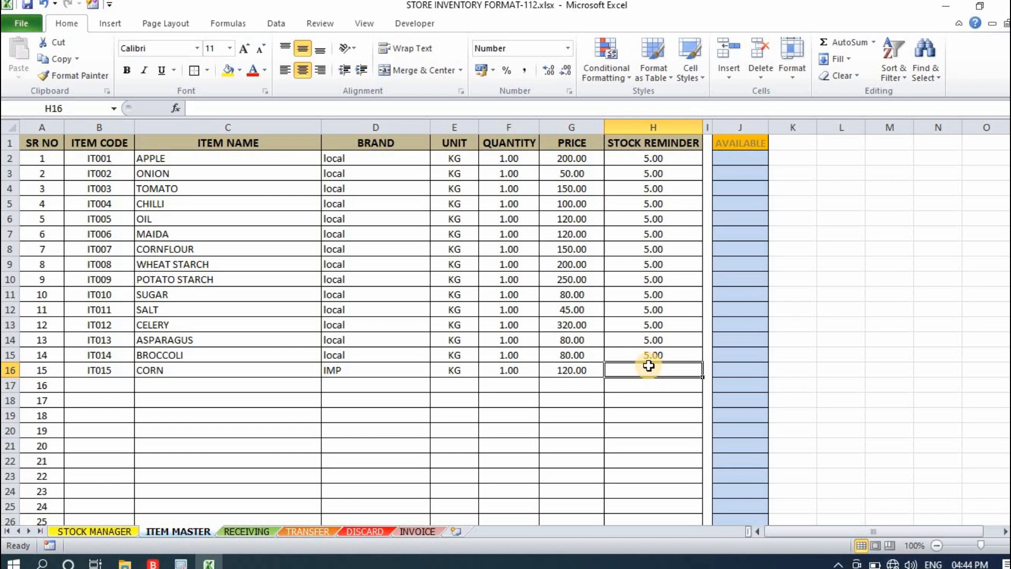
type("5")
left_click(516, 413)
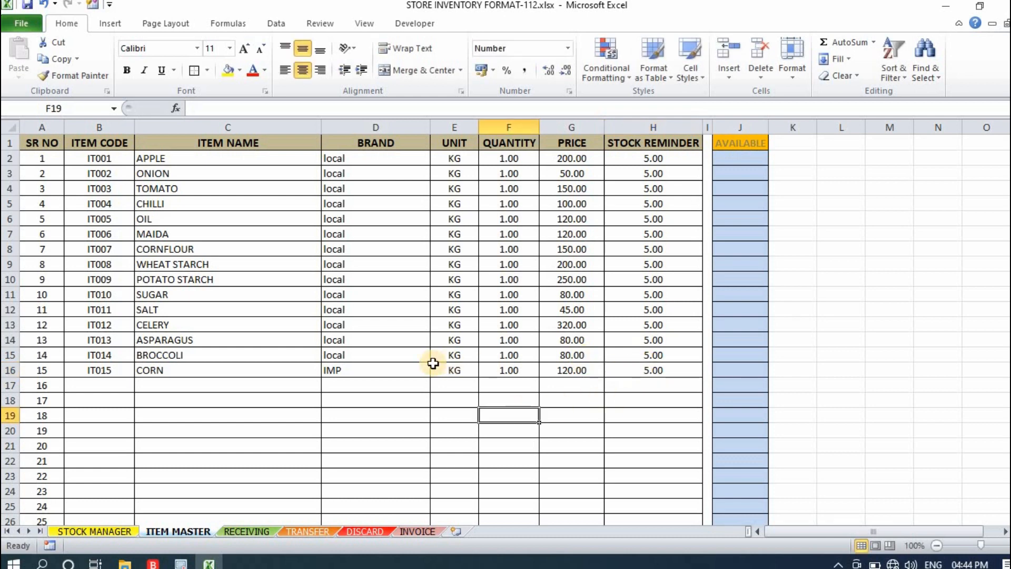
Check the CORN row's reminder and quantity, view the STOCK MANAGER sheet, and return to ITEM MASTER.
left_click(648, 370)
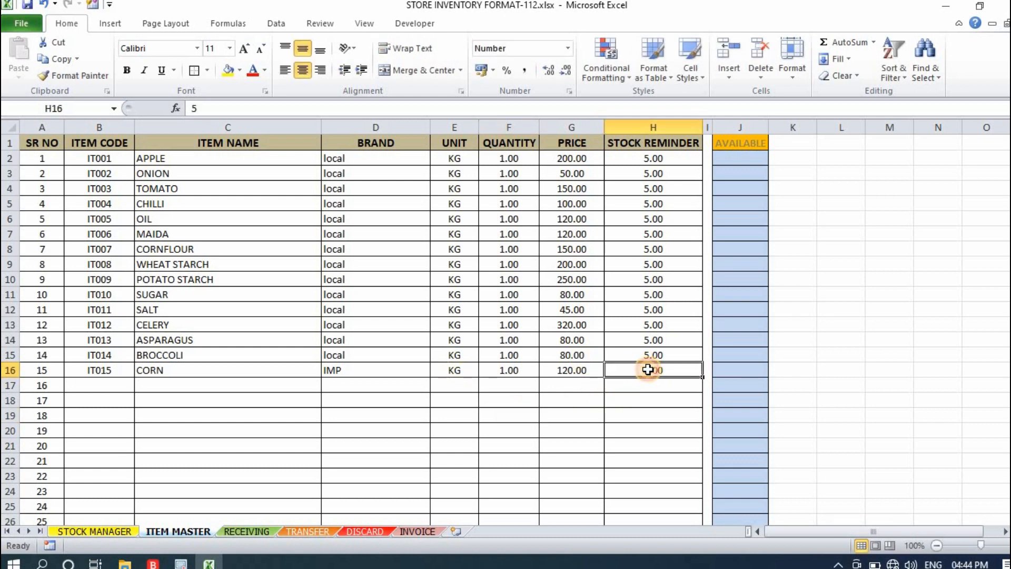
left_click(516, 370)
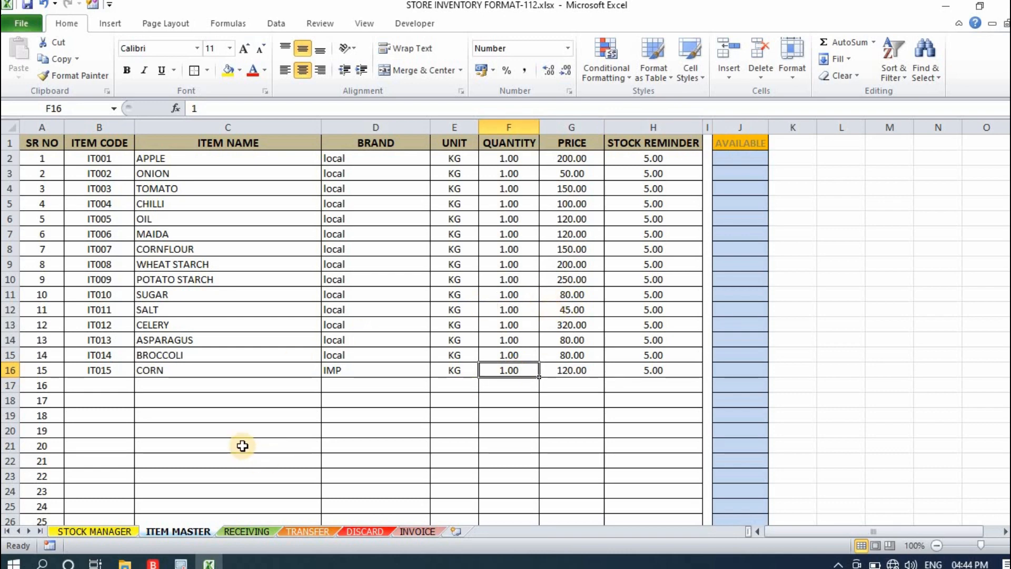
left_click(100, 531)
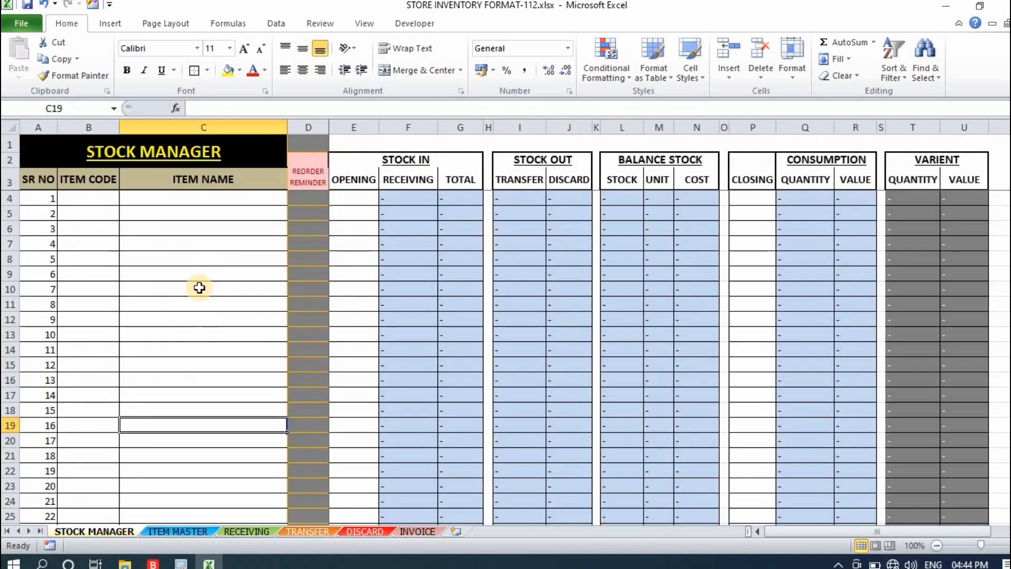
left_click(178, 532)
left_click(513, 476)
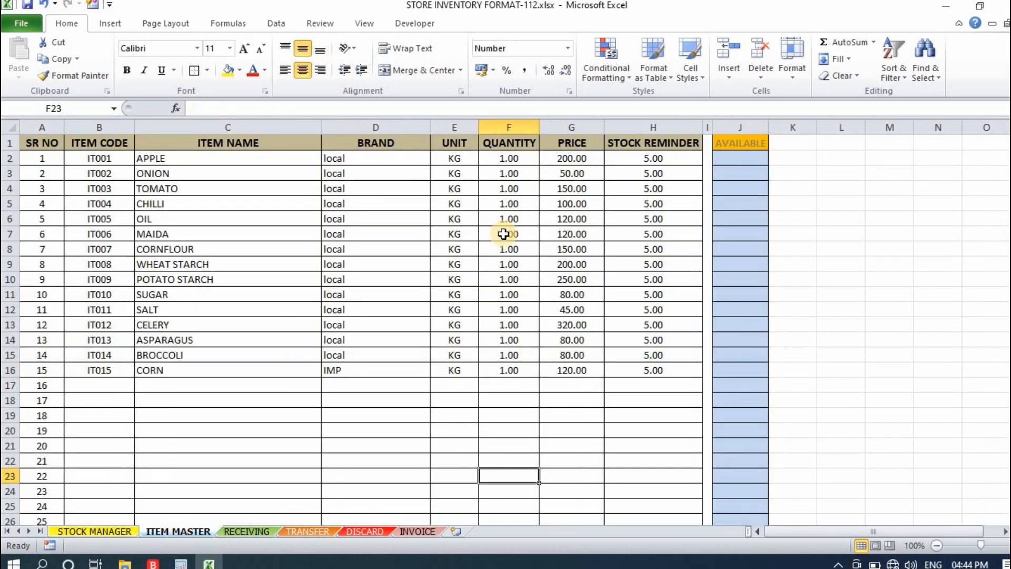
Copy the item codes and names from IT001 APPLE through IT015 CORN on ITEM MASTER into STOCK MANAGER, starting at cell B4.
left_click_drag(43, 158, 619, 422)
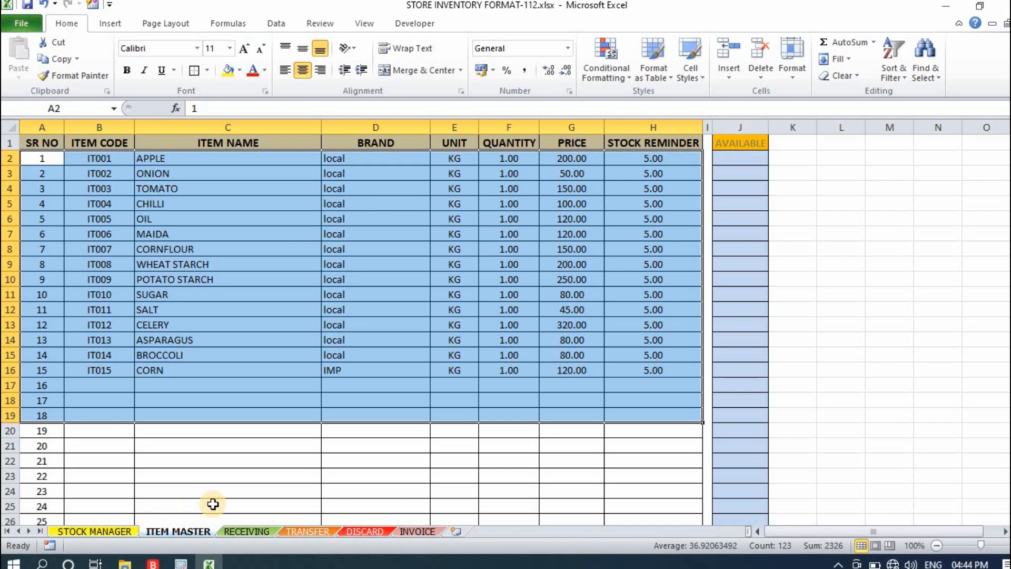
left_click(213, 503)
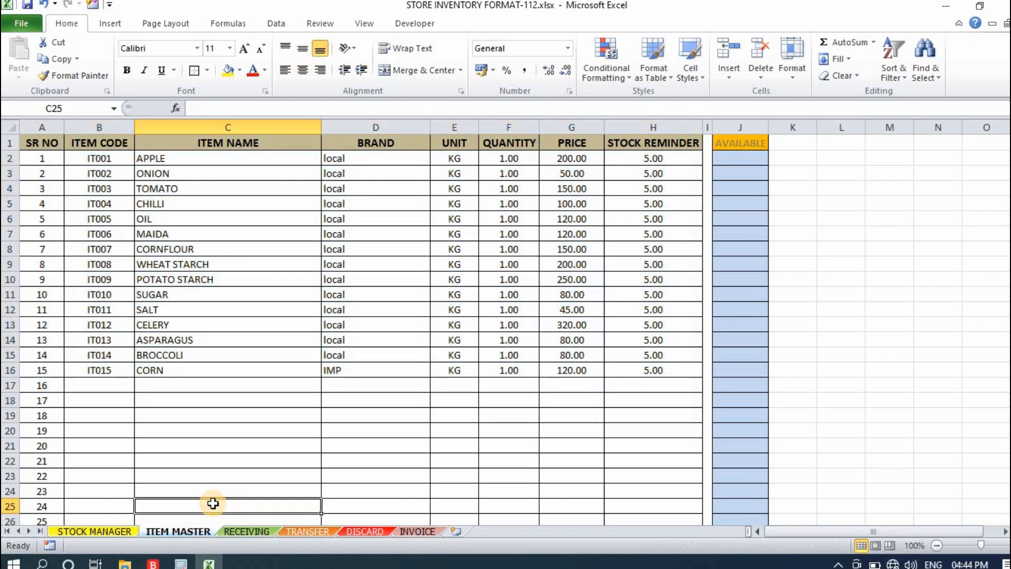
left_click(102, 158)
left_click_drag(253, 238, 304, 365)
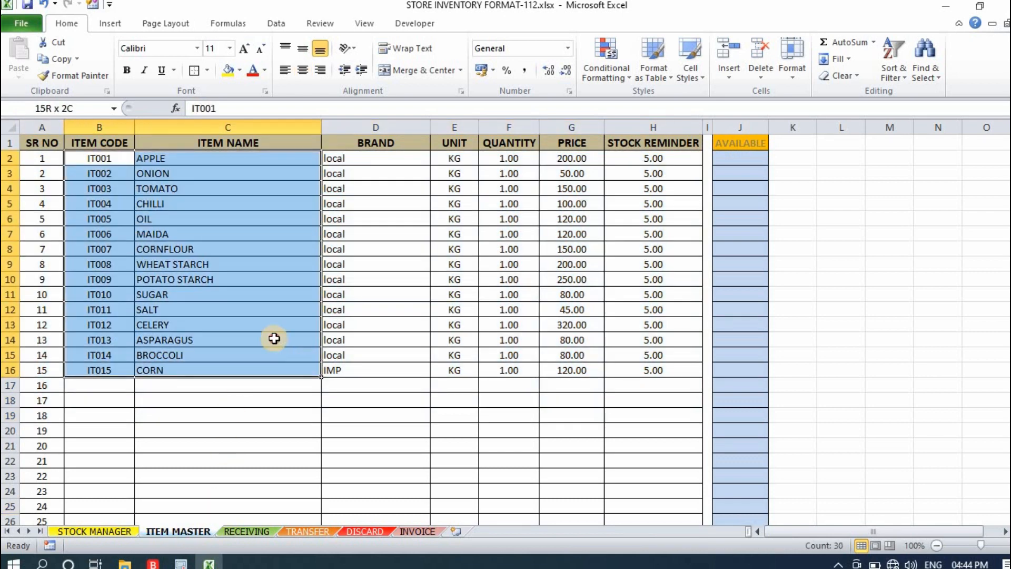
left_click_drag(114, 158, 312, 378)
key("ctrl+c")
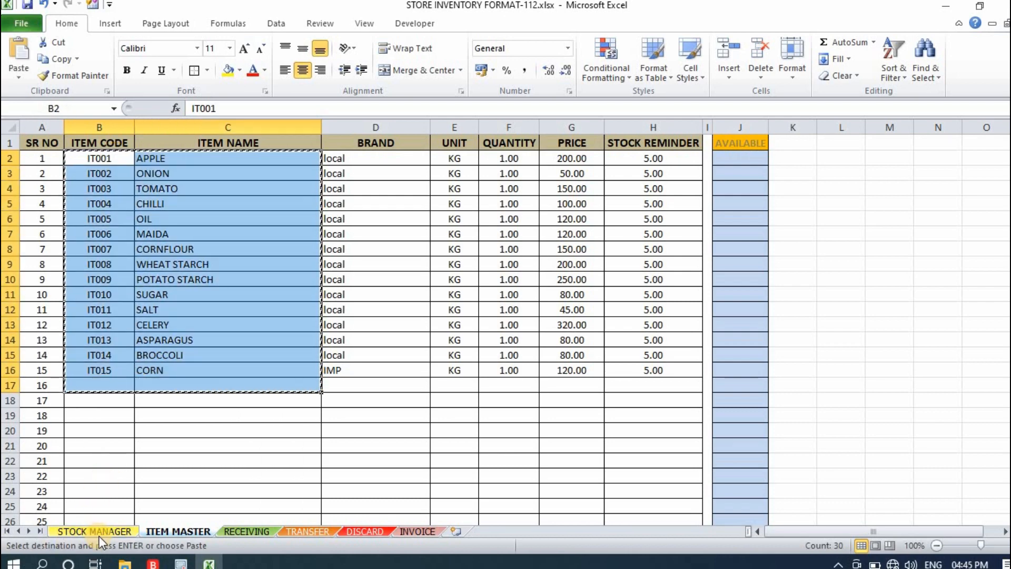
left_click(100, 532)
left_click(87, 197)
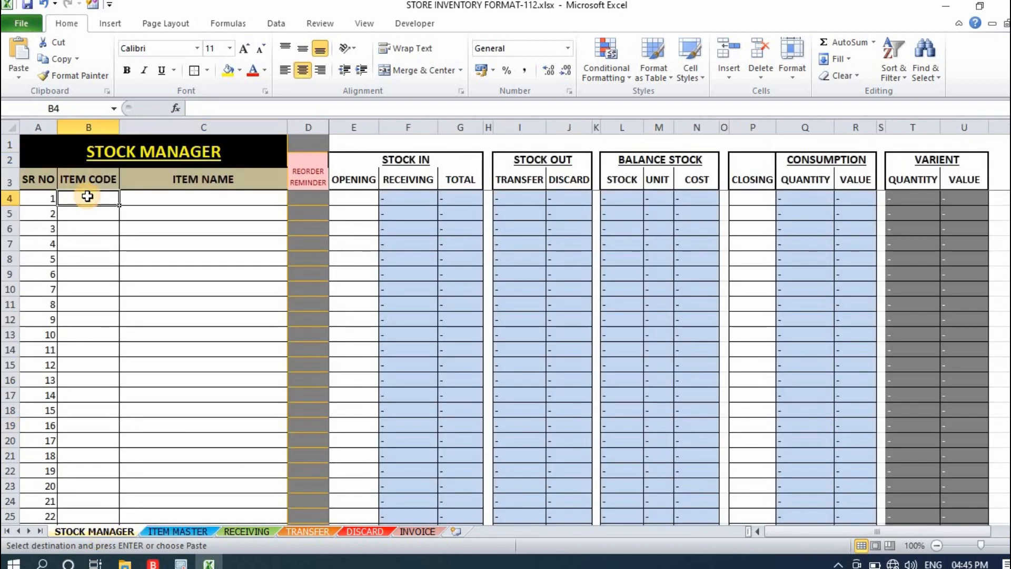
key("Return")
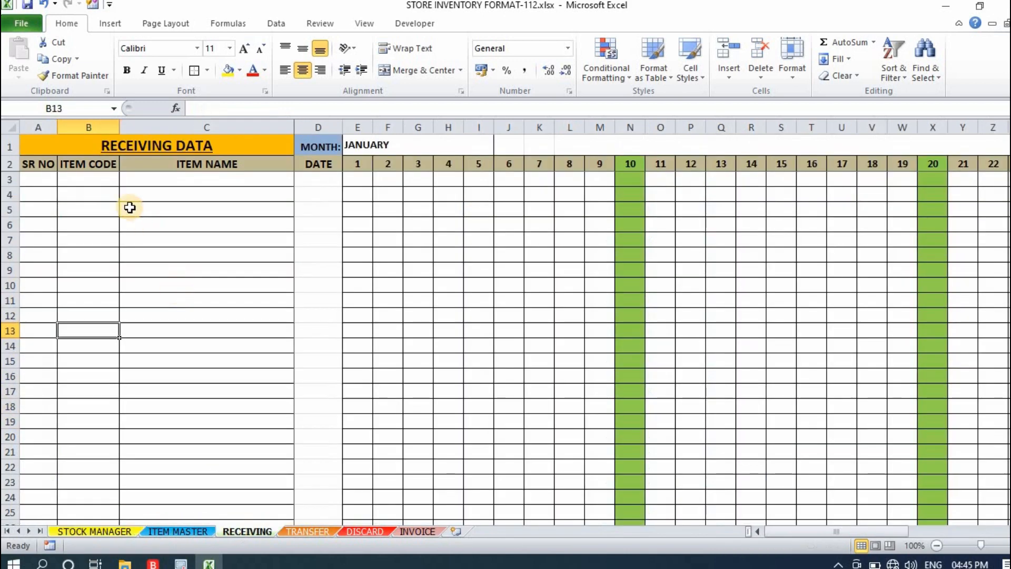
Paste the copied item codes and names into the RECEIVING and TRANSFER sheets, starting at cell B3 on each.
left_click(241, 531)
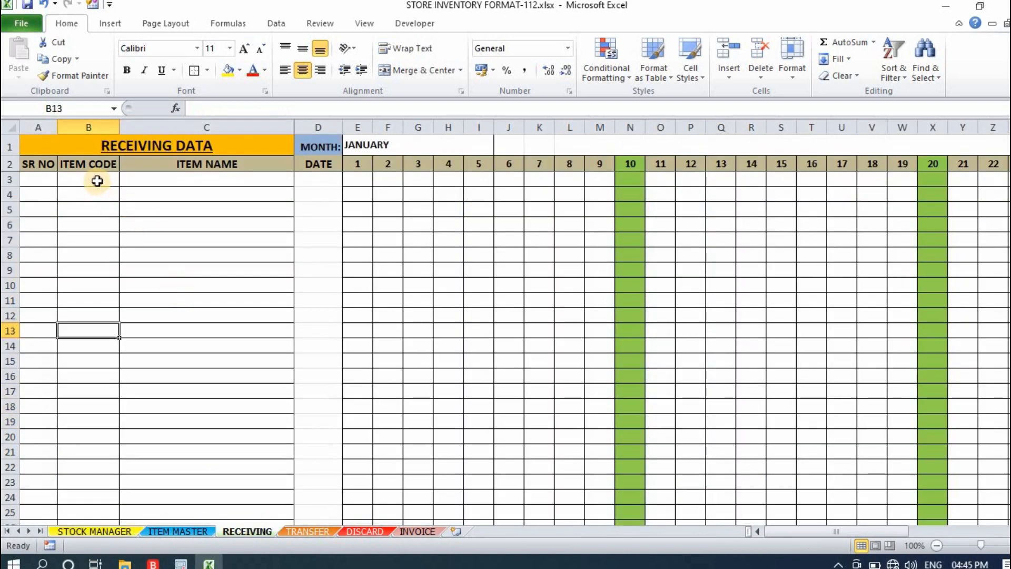
left_click(97, 180)
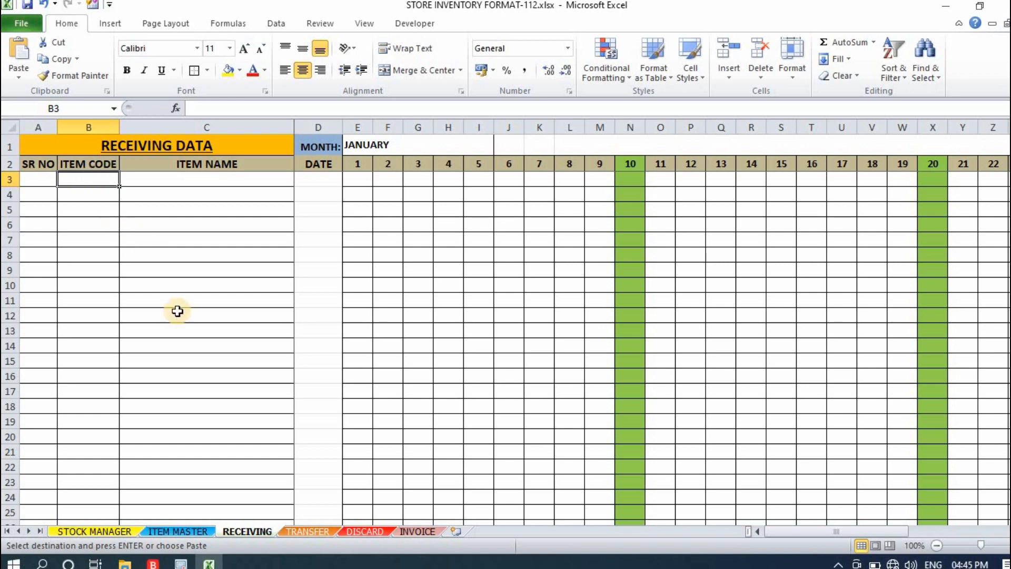
key("ctrl+v")
left_click(306, 532)
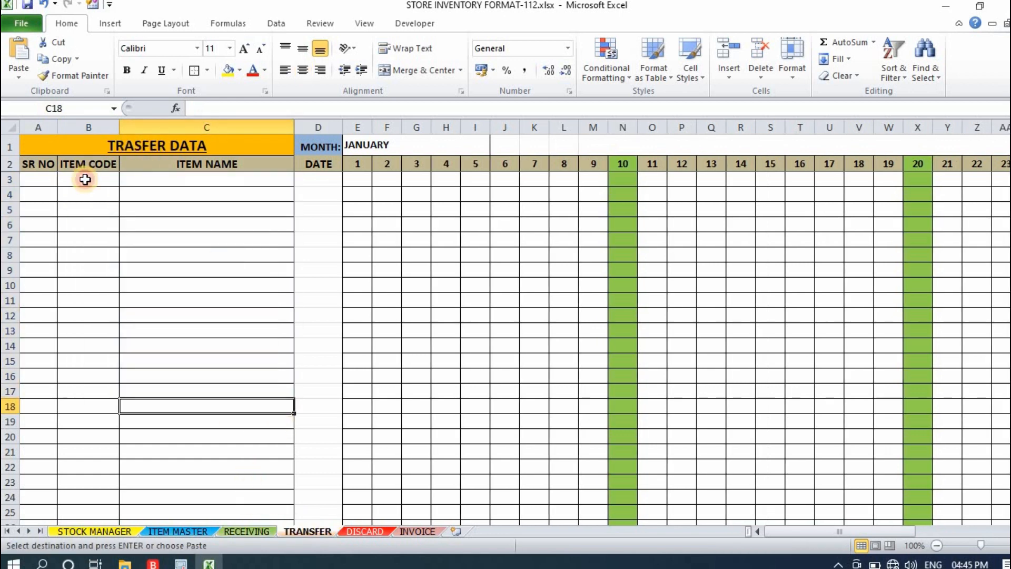
left_click(85, 180)
key("ctrl+v")
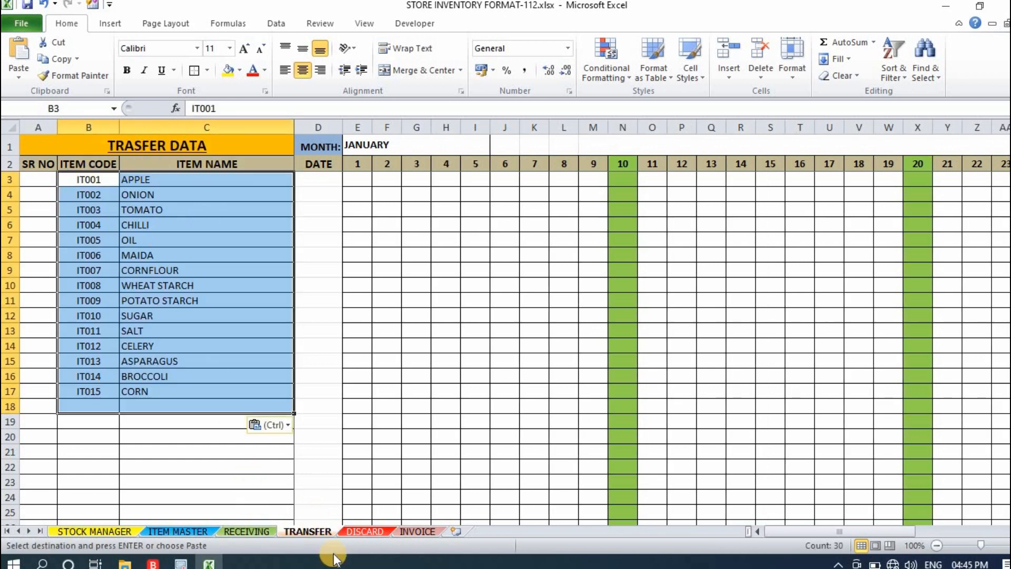
Paste the copied item codes and names into the DISCARD sheet, starting at cell B3.
left_click(365, 532)
left_click(107, 180)
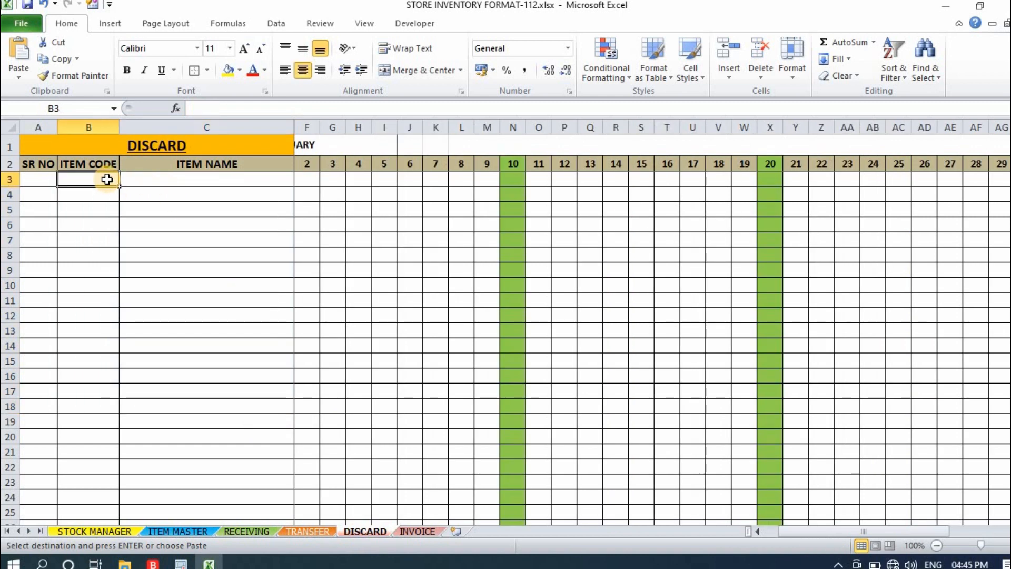
type("IT001\tAPPLE IT002\tONION IT003\tTOMATO IT004\tCHILLI IT005\tOIL IT006\tMAIDA IT007\tCORNFLOUR IT008\tWHEAT STARCH IT009\tPOTATO STARCH IT010\tSUGAR IT011\tSALT IT012\tCELERY IT013\tASPARAGUS IT014\tBROCCOLI IT015\tCORN")
left_click(185, 437)
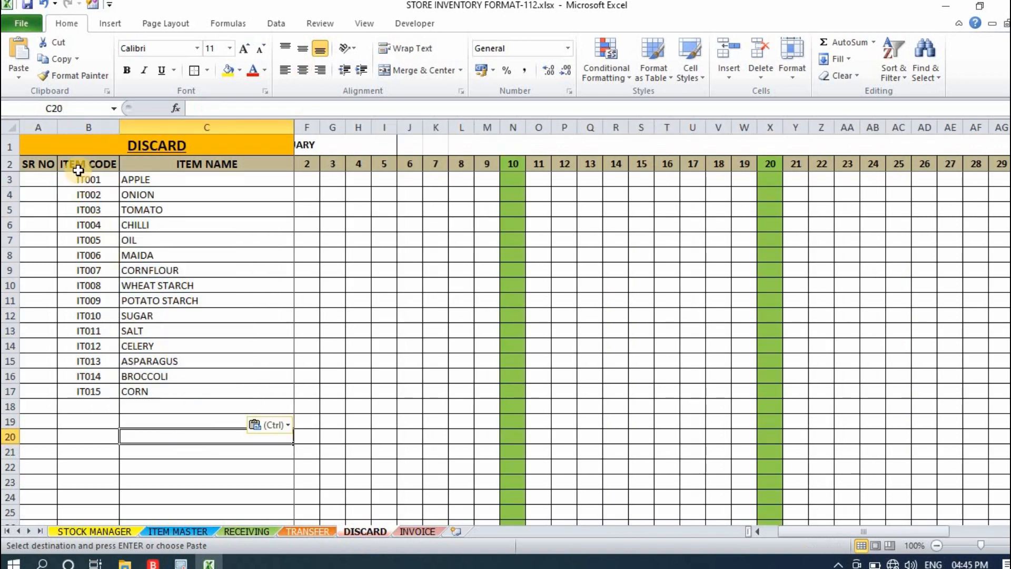
left_click(103, 179)
left_click(161, 193)
left_click_drag(169, 270, 169, 285)
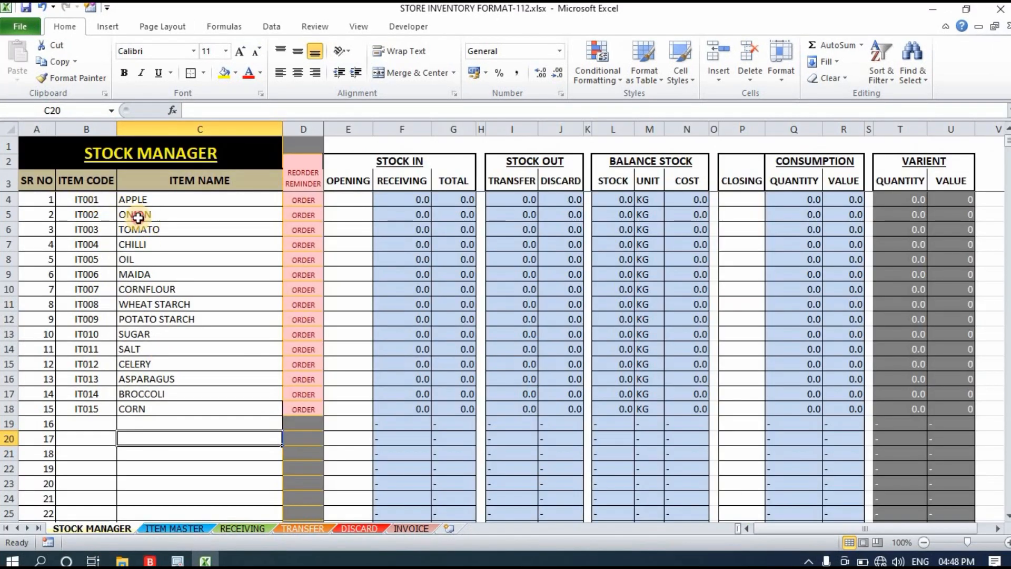
Examine the item list and its REORDER REMINDER column on the STOCK MANAGER sheet.
left_click_drag(86, 199, 243, 407)
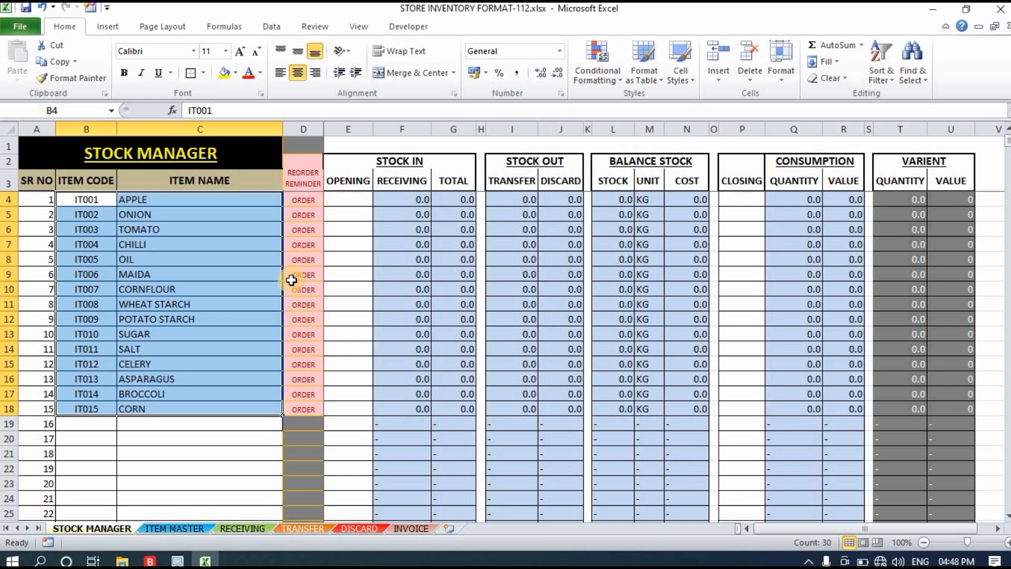
left_click(259, 216)
left_click_drag(301, 199, 303, 289)
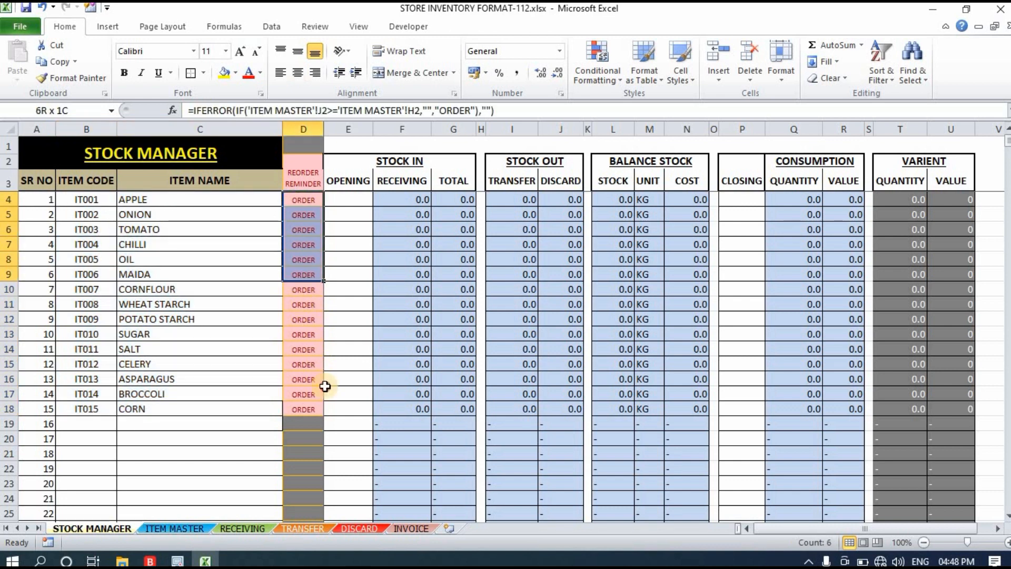
left_click(314, 428)
left_click_drag(307, 201, 303, 424)
left_click(237, 440)
left_click_drag(173, 203, 254, 407)
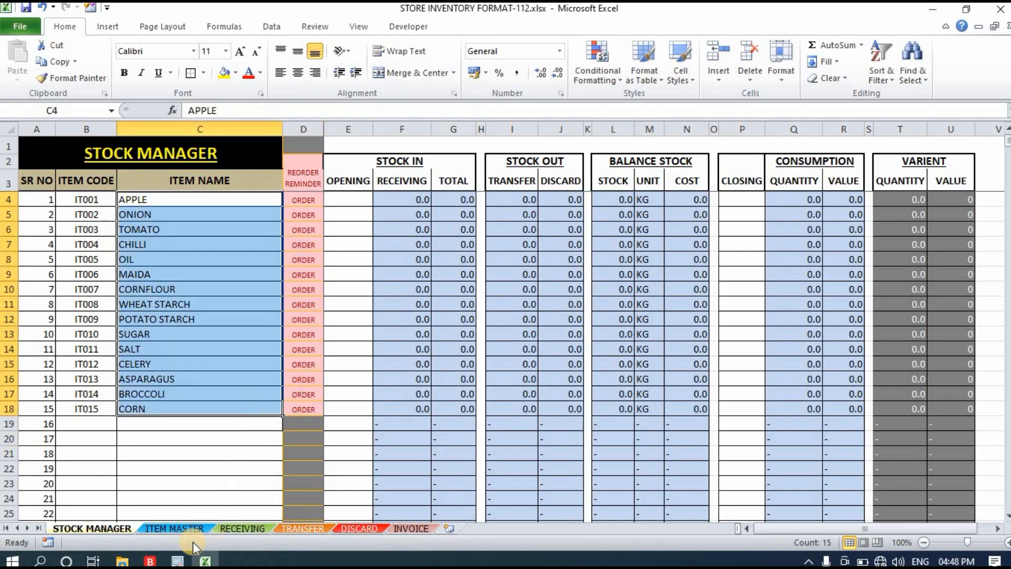
Check the STOCK REMINDER values of the first items on ITEM MASTER and return to STOCK MANAGER.
left_click(179, 528)
left_click(653, 161)
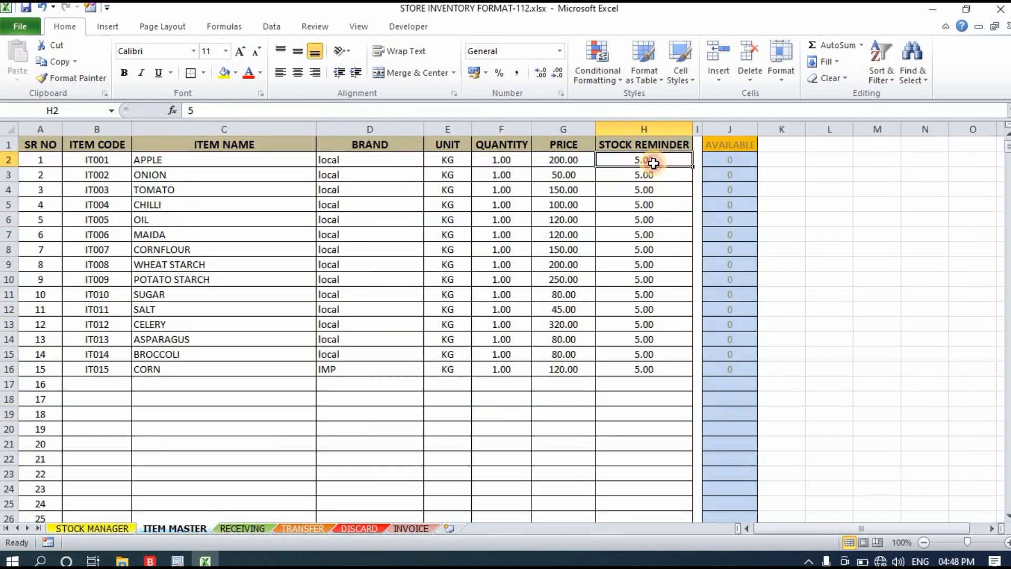
left_click(646, 175)
left_click(647, 205)
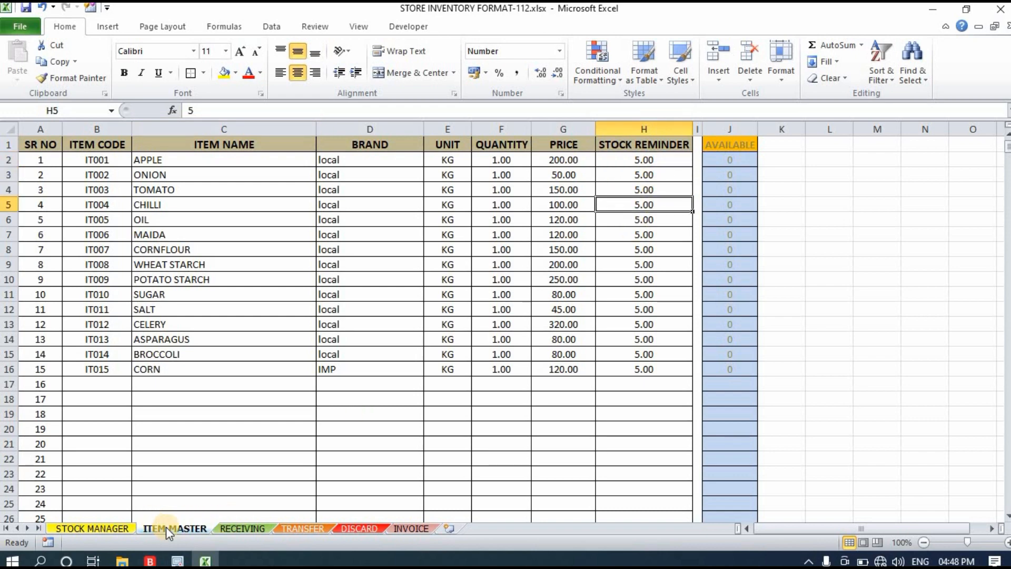
left_click(103, 529)
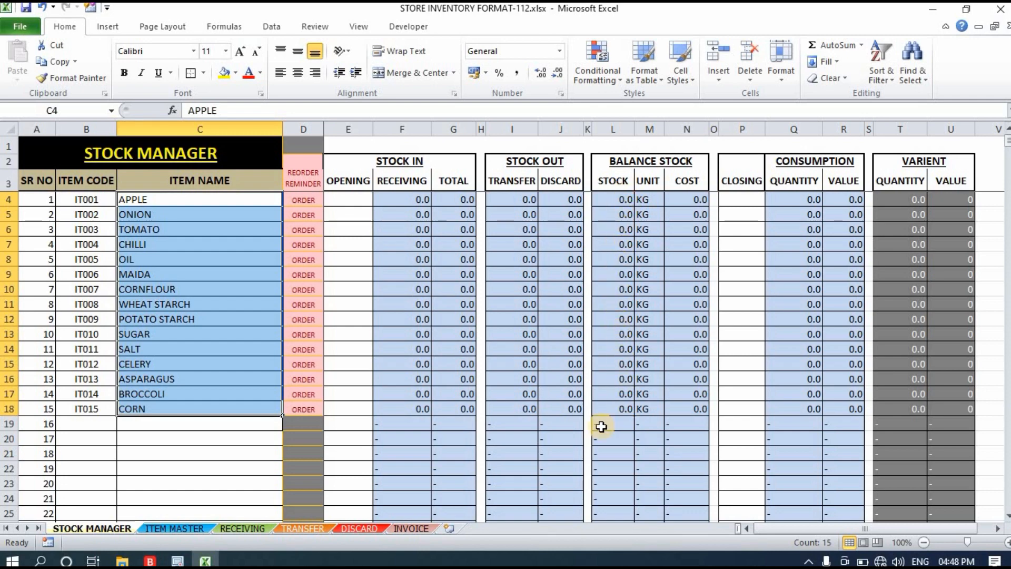
Set the month on the RECEIVING sheet to August and center it in its merged cell.
left_click(230, 530)
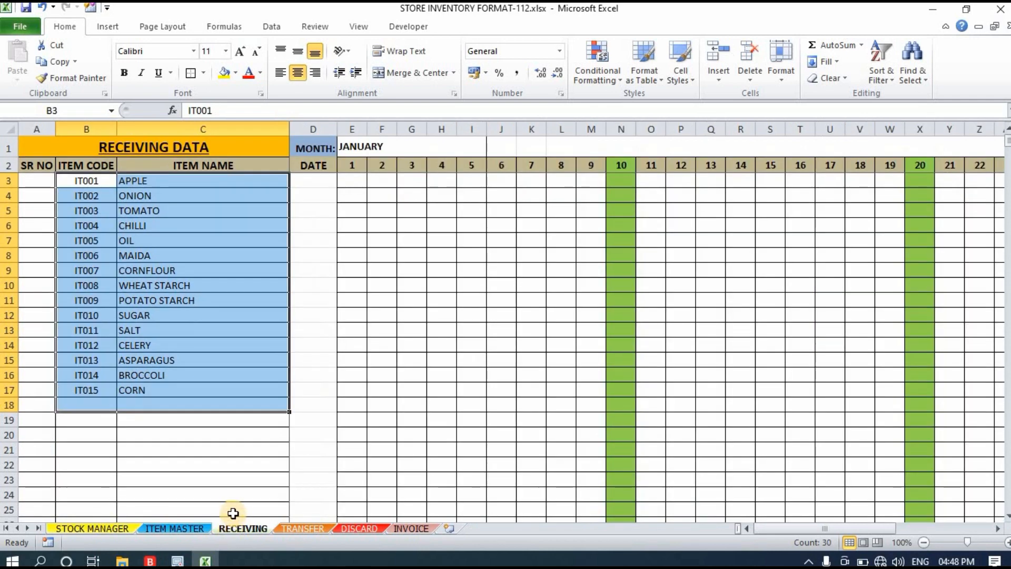
left_click(246, 479)
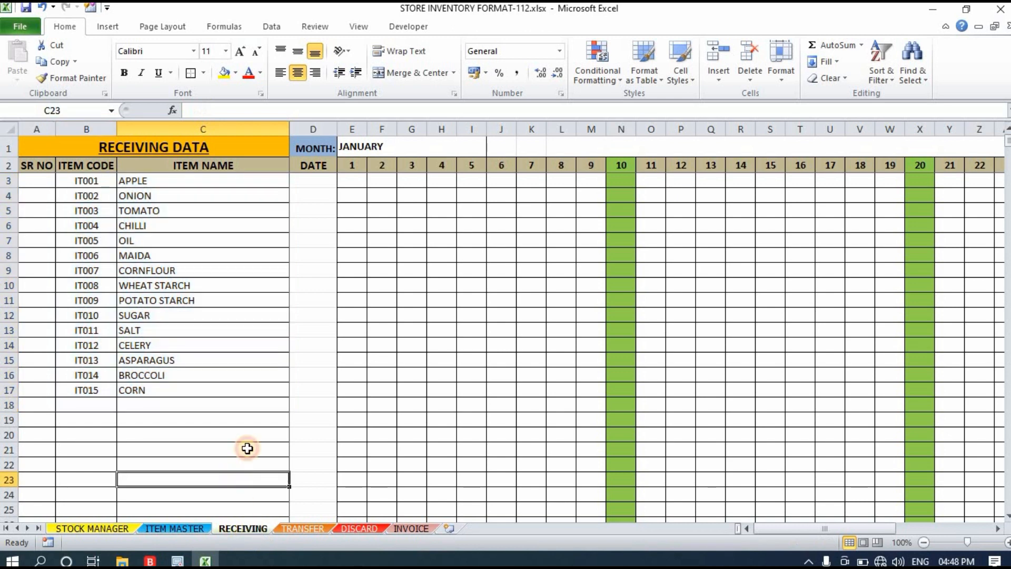
left_click(370, 143)
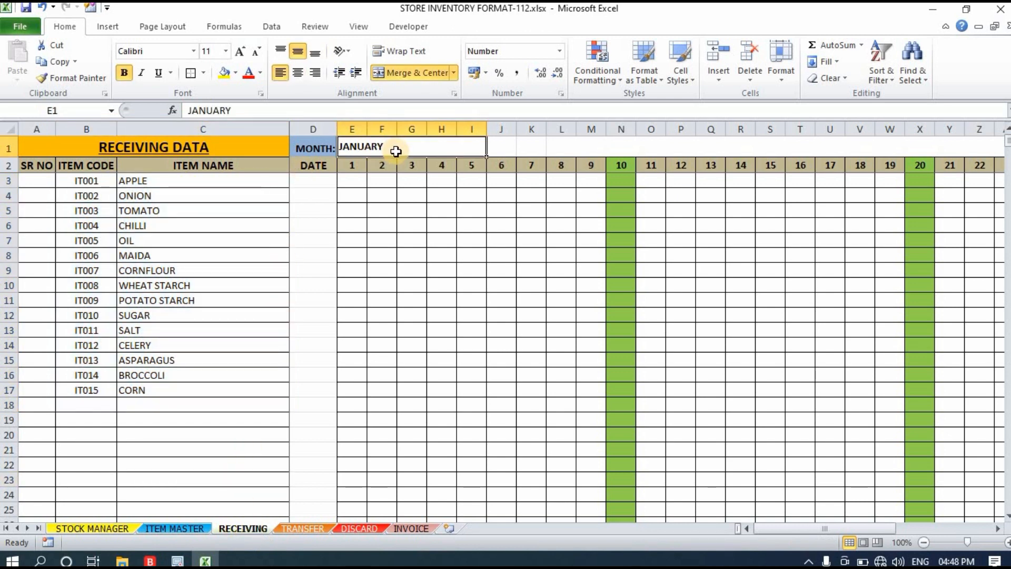
type("August")
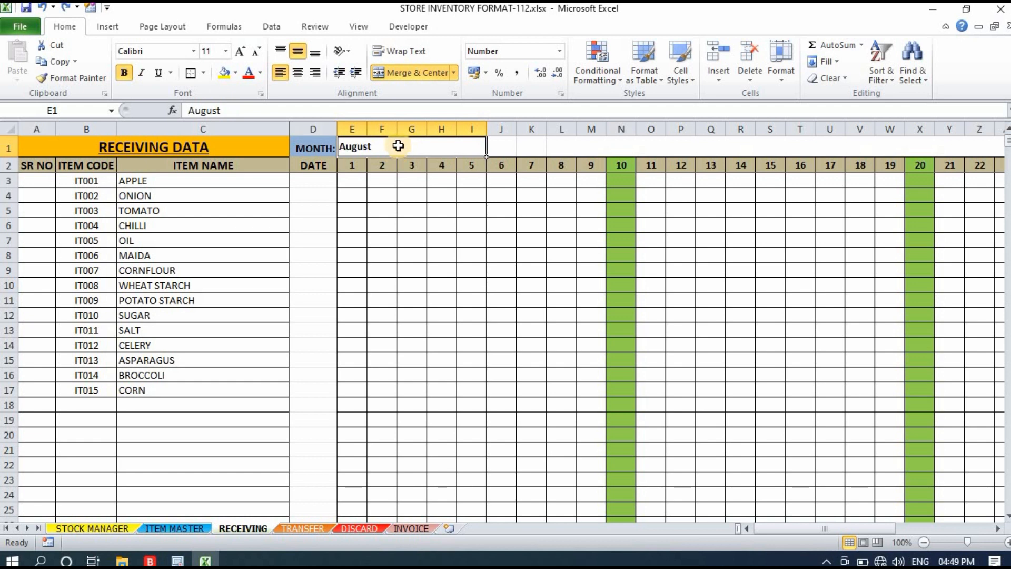
left_click(297, 72)
left_click(315, 211)
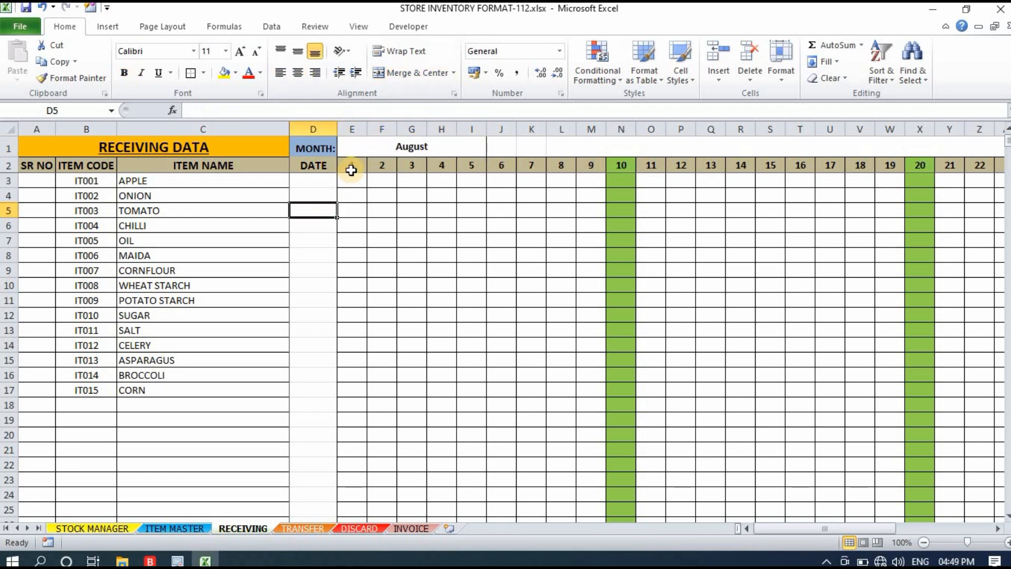
Examine the date columns 1 to 31 in the RECEIVING sheet's header row.
left_click(351, 169)
left_click(380, 165)
left_click(412, 166)
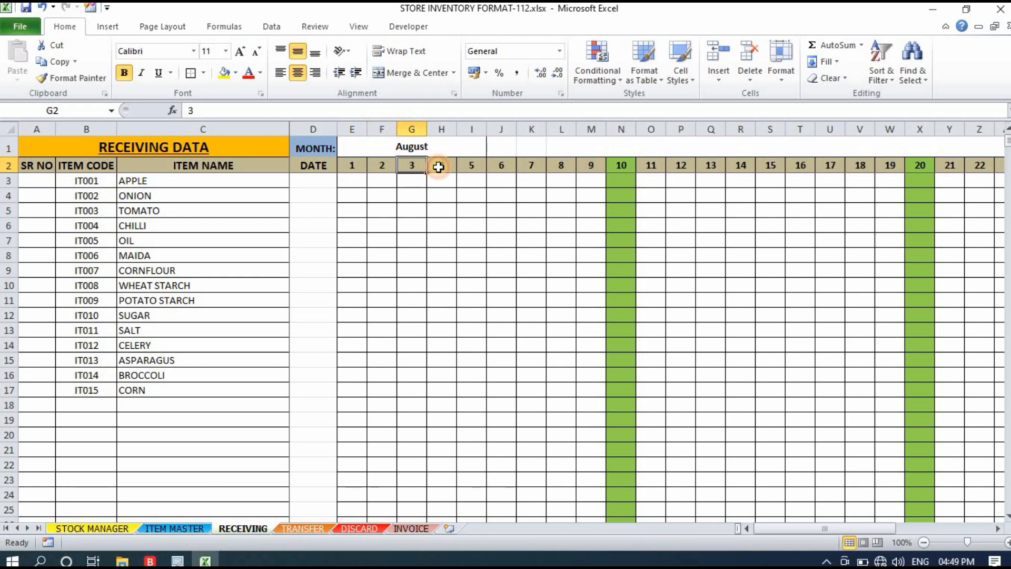
left_click(442, 165)
left_click(471, 165)
left_click(622, 165)
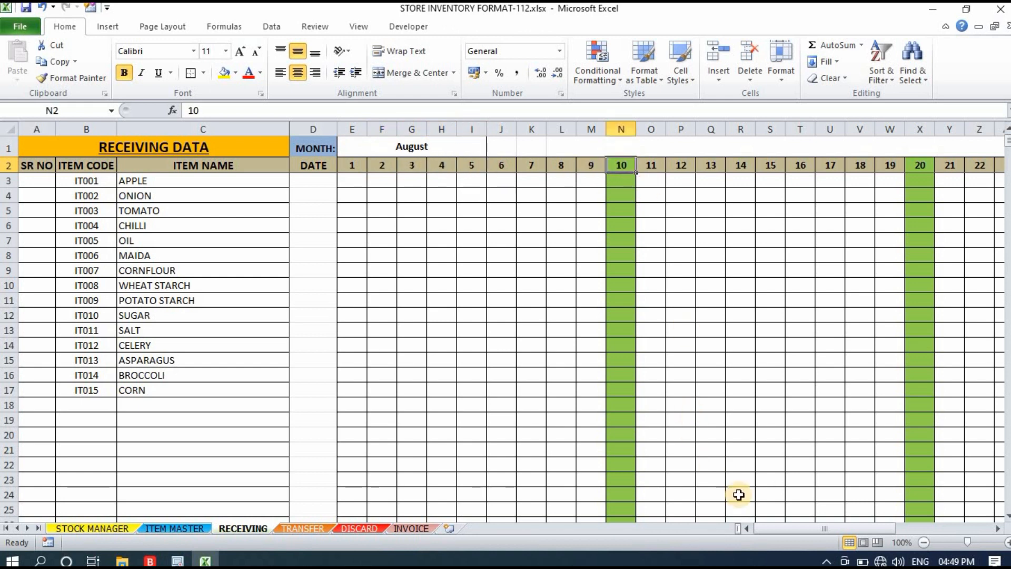
left_click_drag(799, 528, 753, 368)
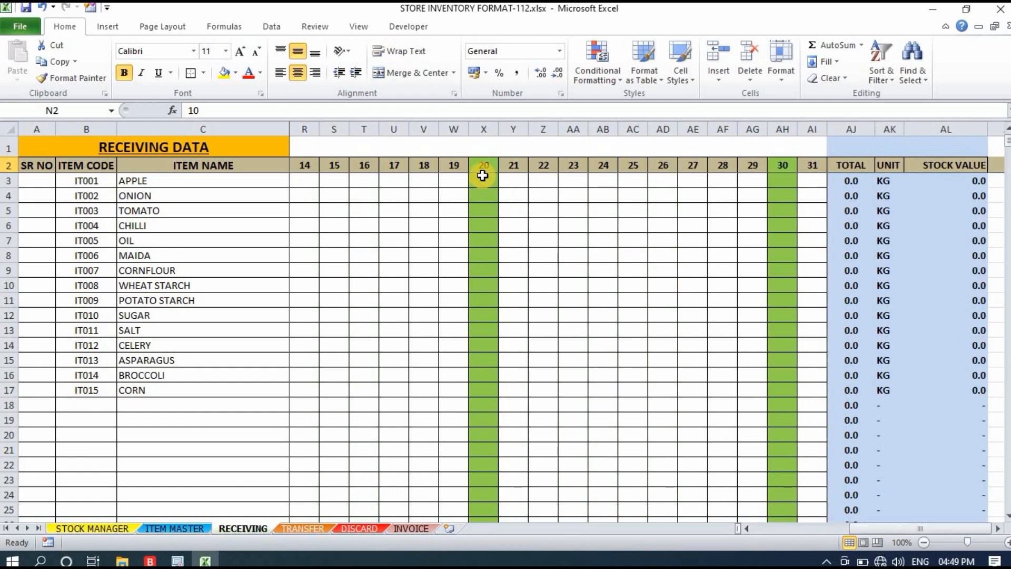
left_click(483, 168)
left_click(782, 166)
left_click(813, 166)
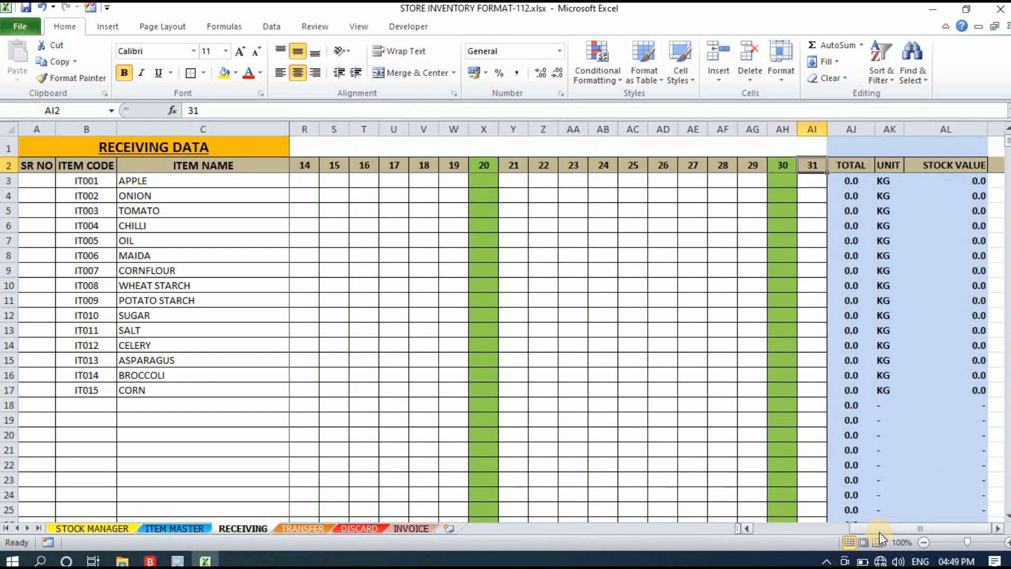
left_click_drag(882, 530, 898, 529)
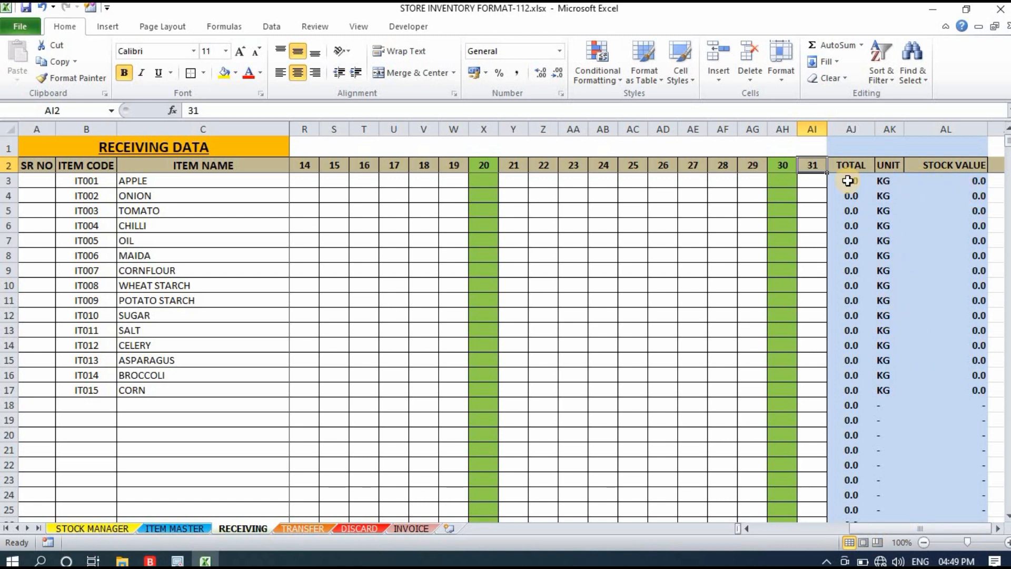
Review the RECEIVING sheet's item list along with its TOTAL, UNIT and STOCK VALUE columns.
left_click(87, 180)
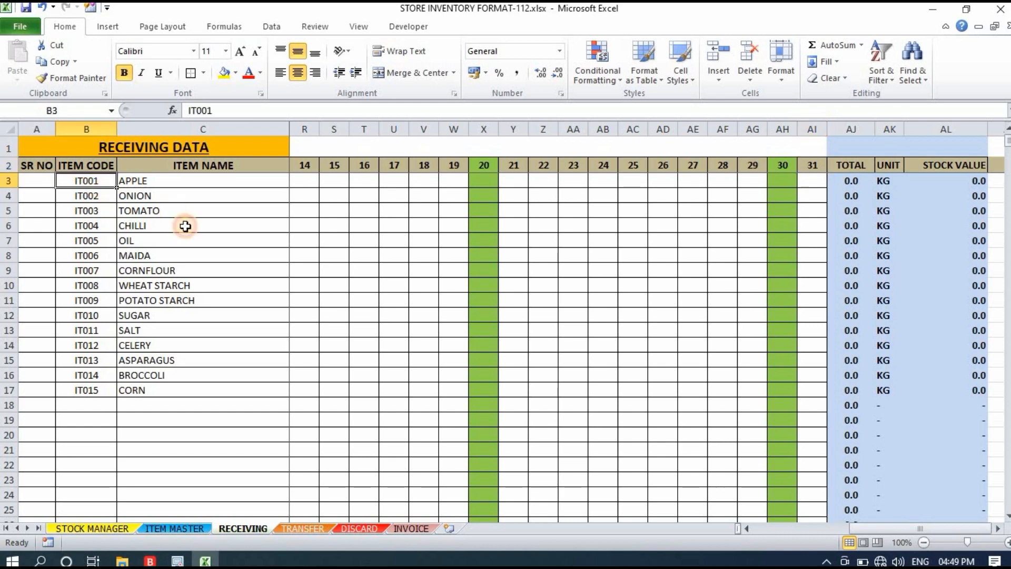
left_click_drag(185, 226, 224, 405)
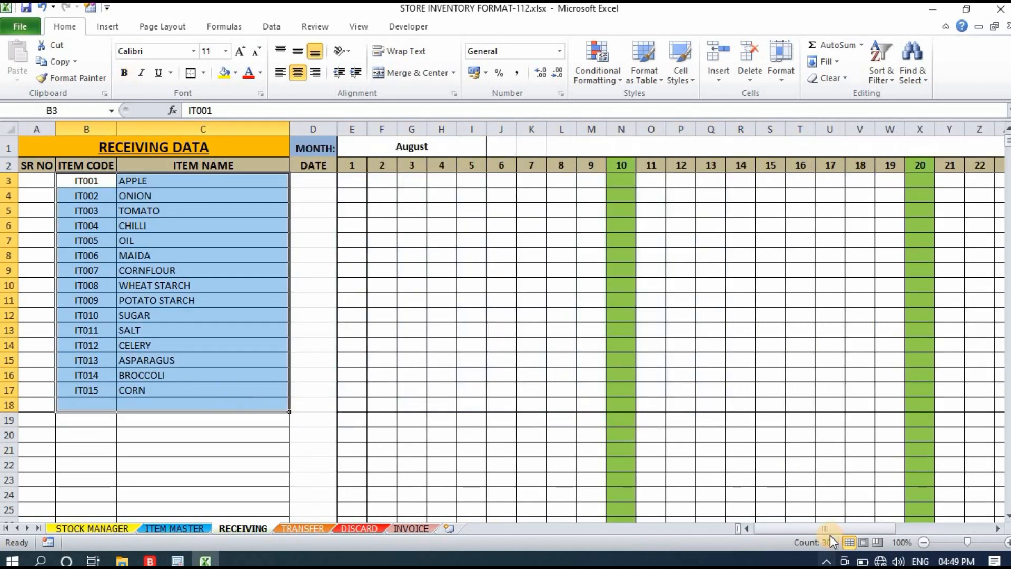
left_click_drag(895, 528, 941, 534)
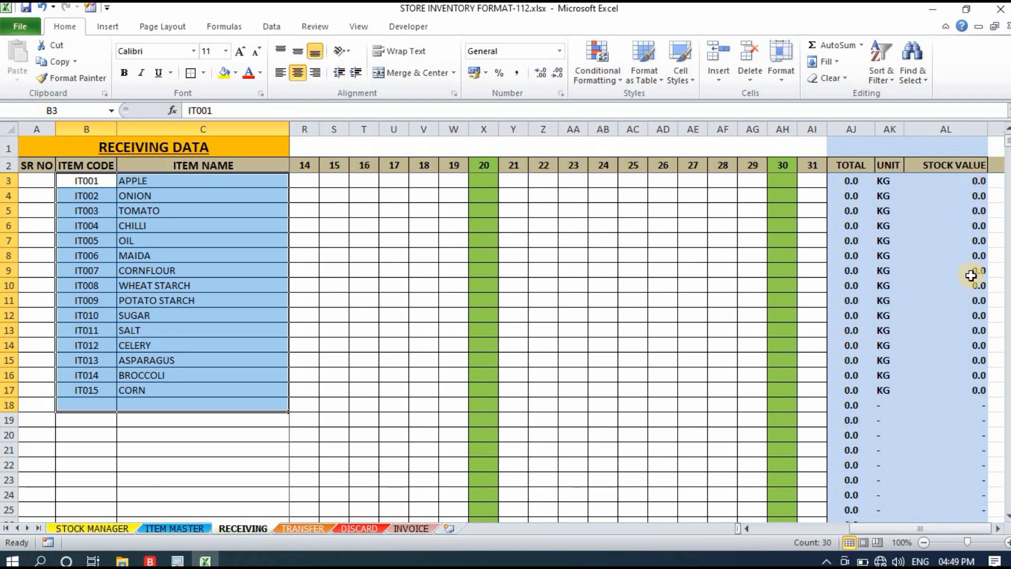
scroll(968, 424, "down", 3)
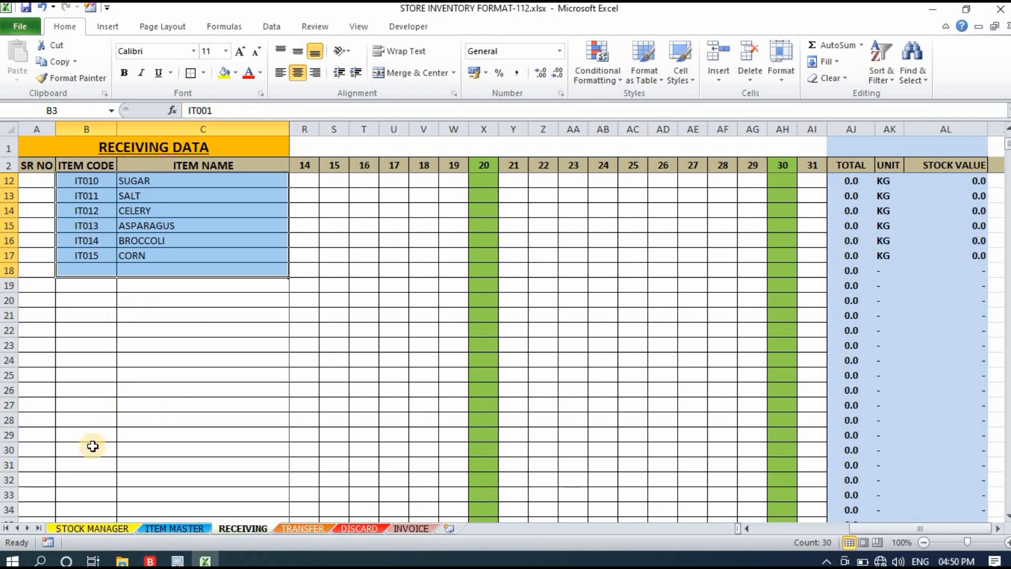
left_click(212, 358)
scroll(211, 369, "up", 3)
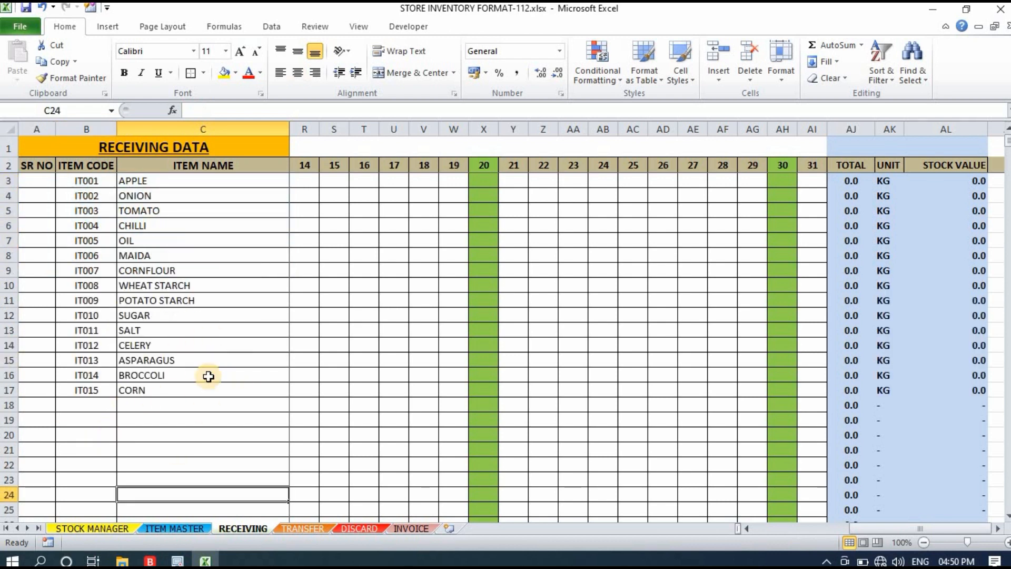
left_click(200, 405)
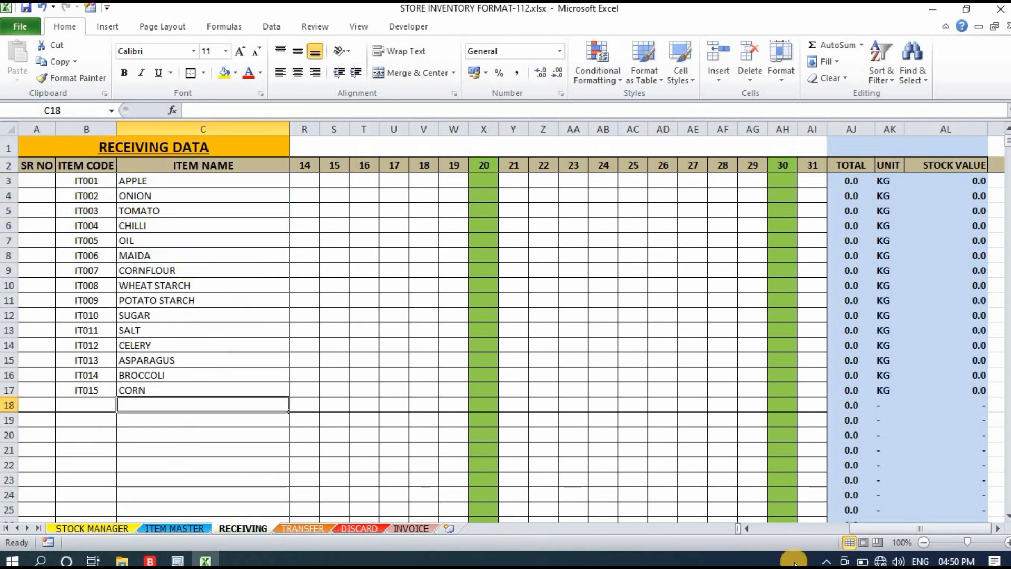
On RECEIVING, enter the day 1 quantities: APPLE 10, ONION 5, TOMATO 2, CHILLI 1 and OIL 5.
left_click_drag(859, 530, 745, 531)
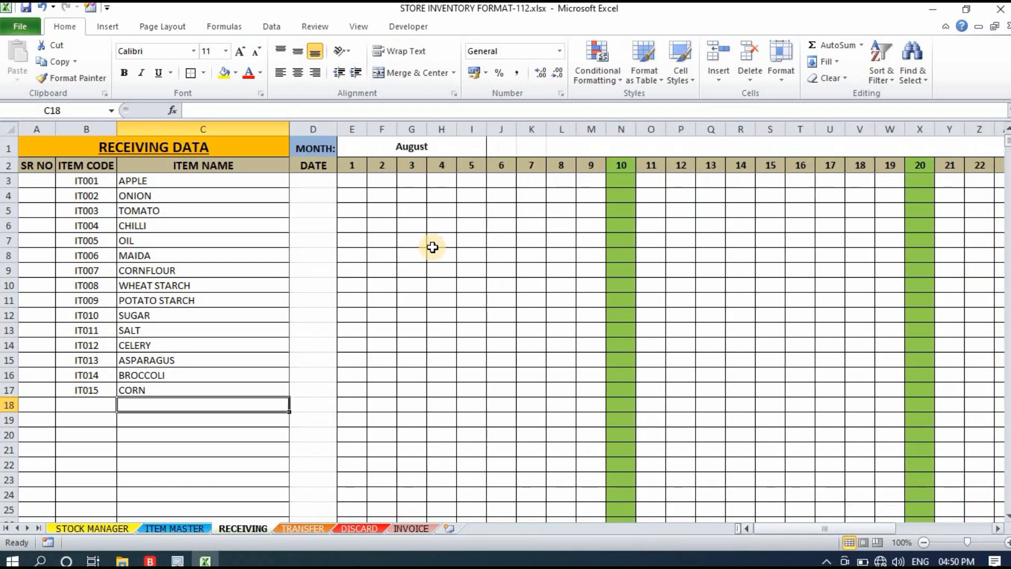
left_click(382, 226)
left_click(352, 181)
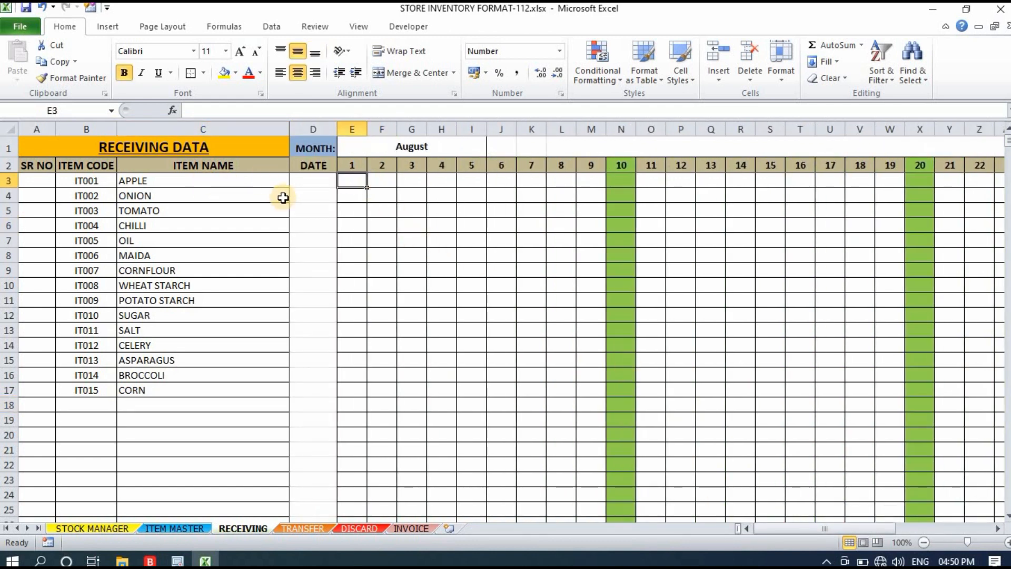
type("10")
key("Return")
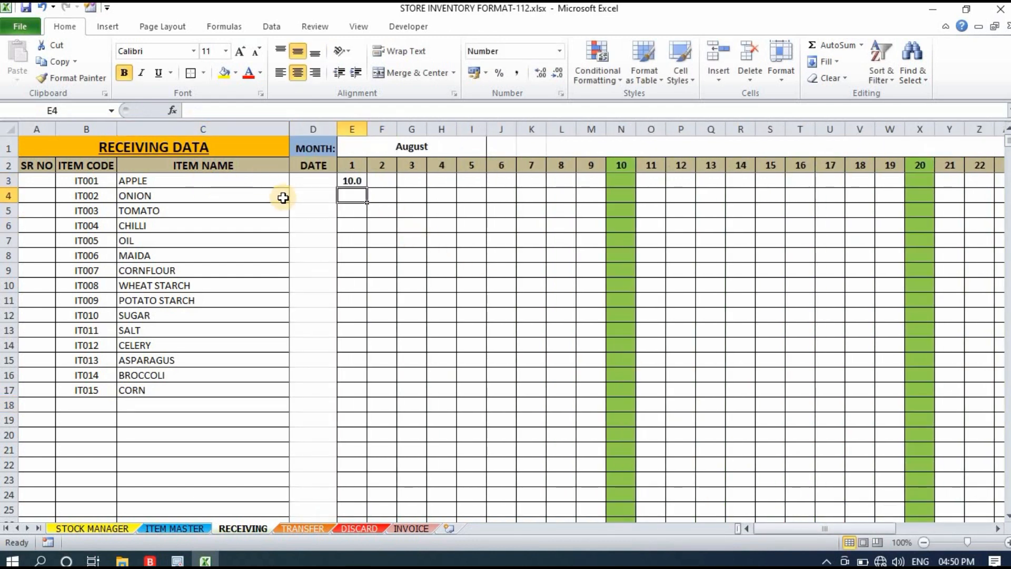
type("5")
key("Return")
type("2")
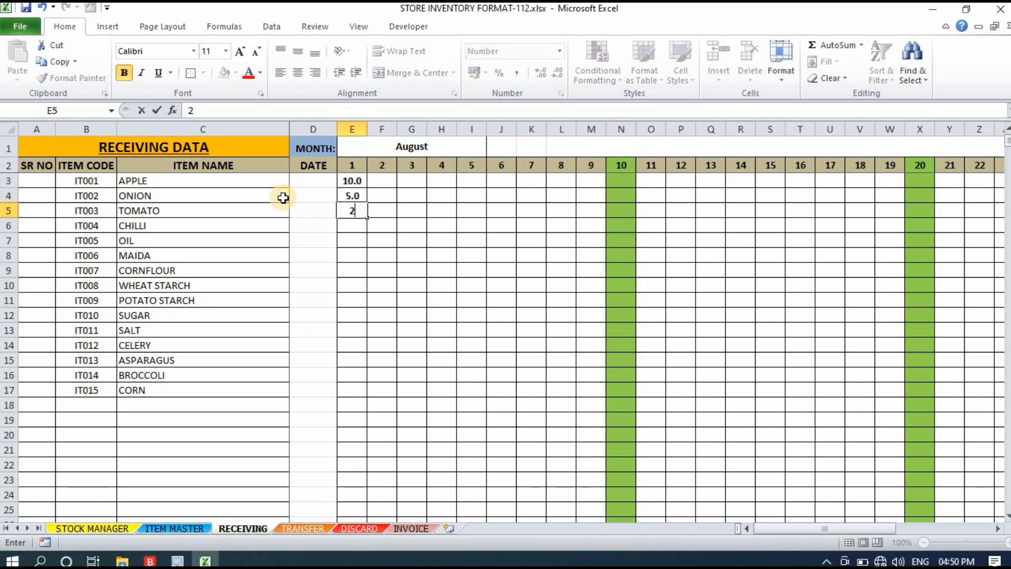
key("Return")
type("1")
key("Return")
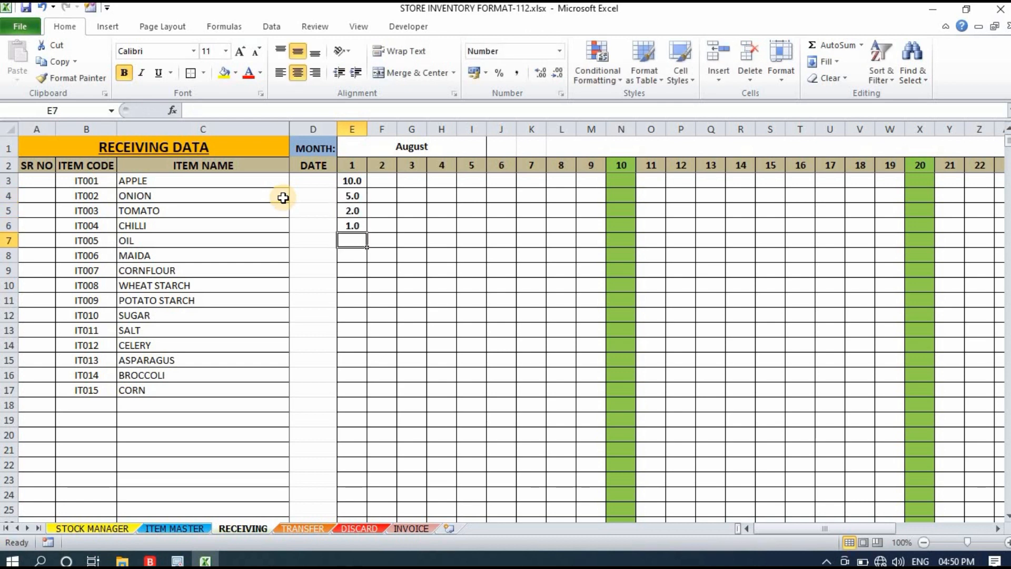
type("5")
key("Return")
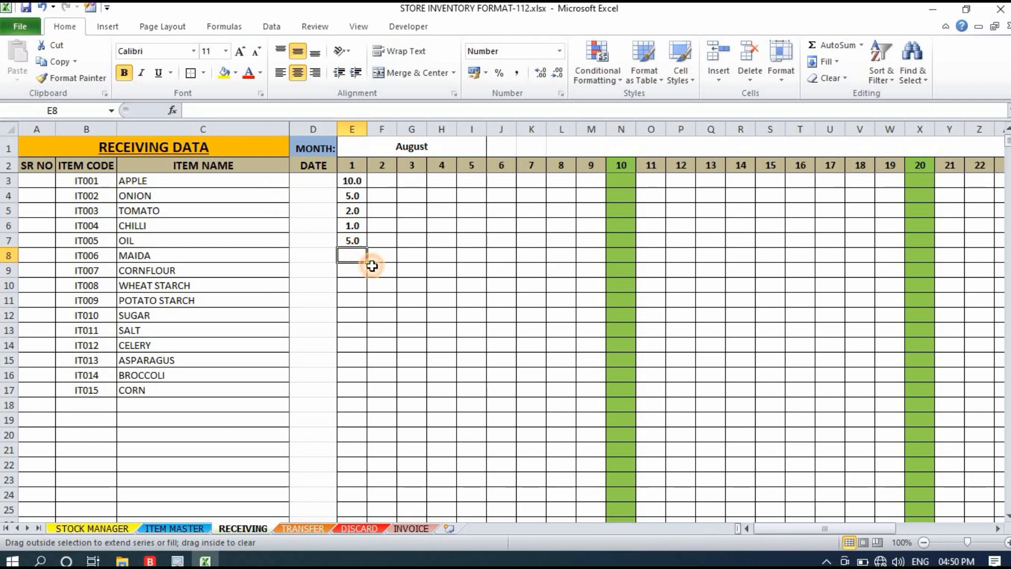
left_click(441, 428)
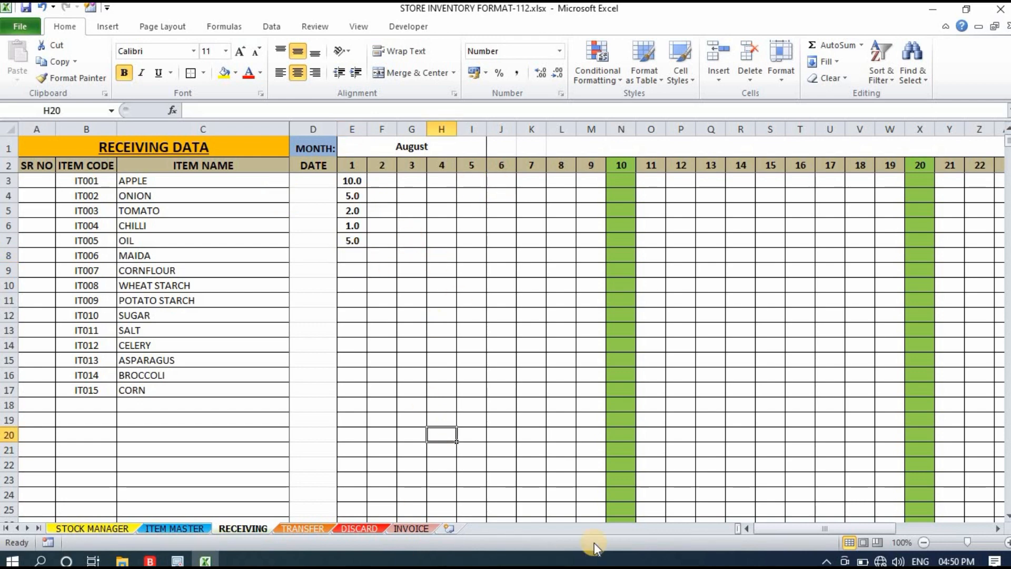
Check the TOTAL and STOCK VALUE figures of the first five items on RECEIVING, along with the remaining date columns.
left_click_drag(781, 529, 906, 532)
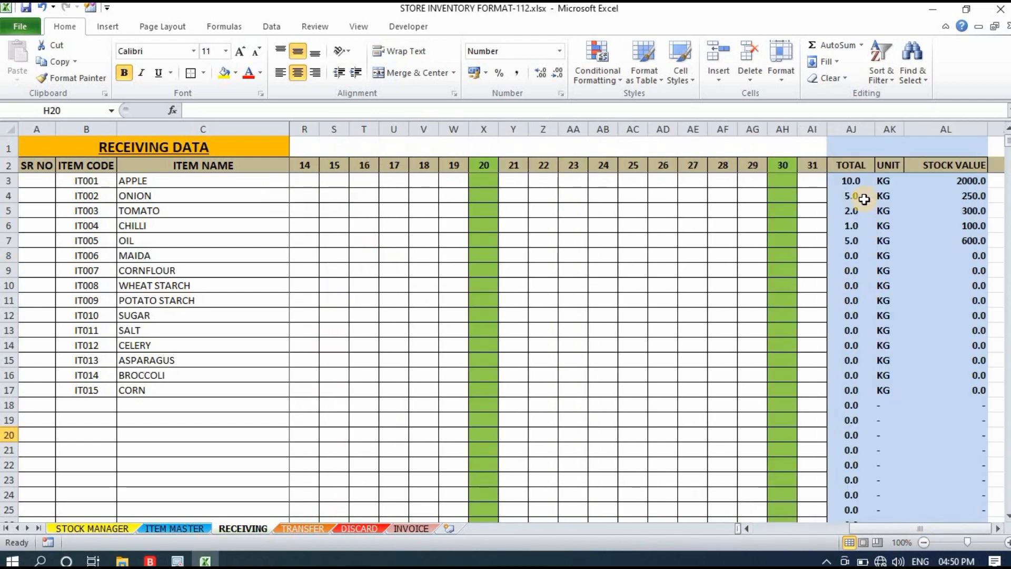
left_click_drag(856, 183, 851, 241)
left_click_drag(965, 181, 970, 246)
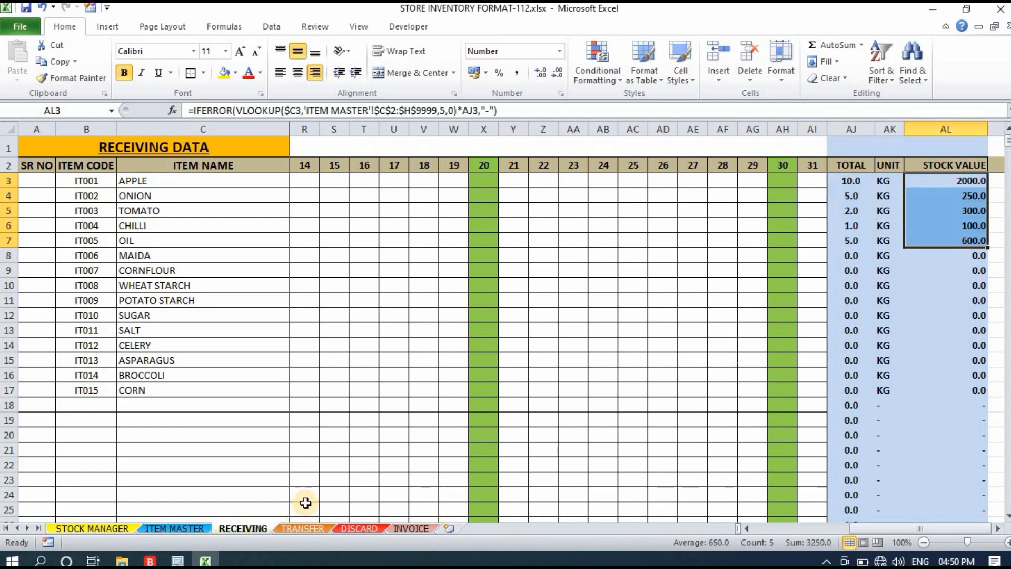
left_click(304, 508)
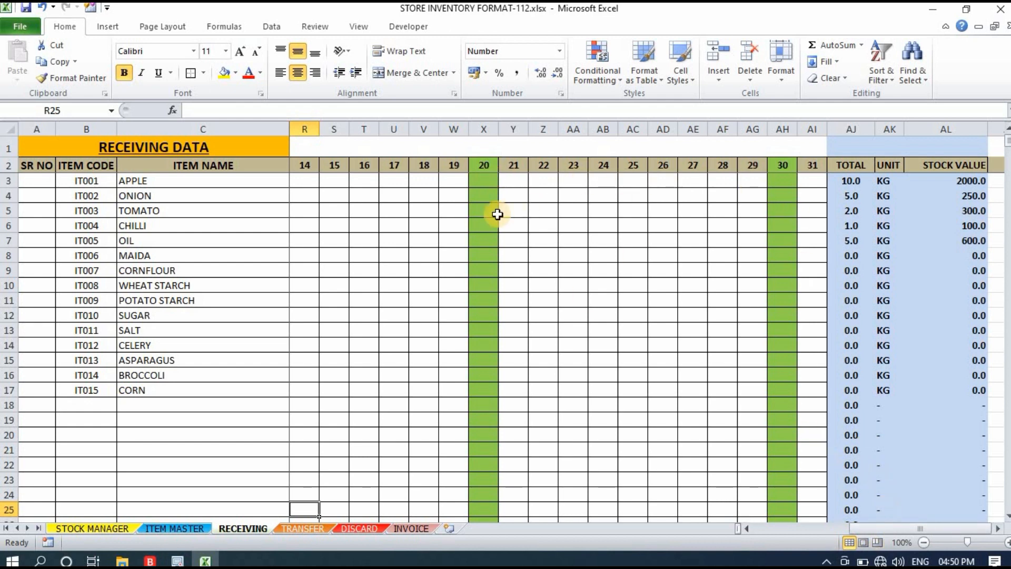
left_click(354, 186)
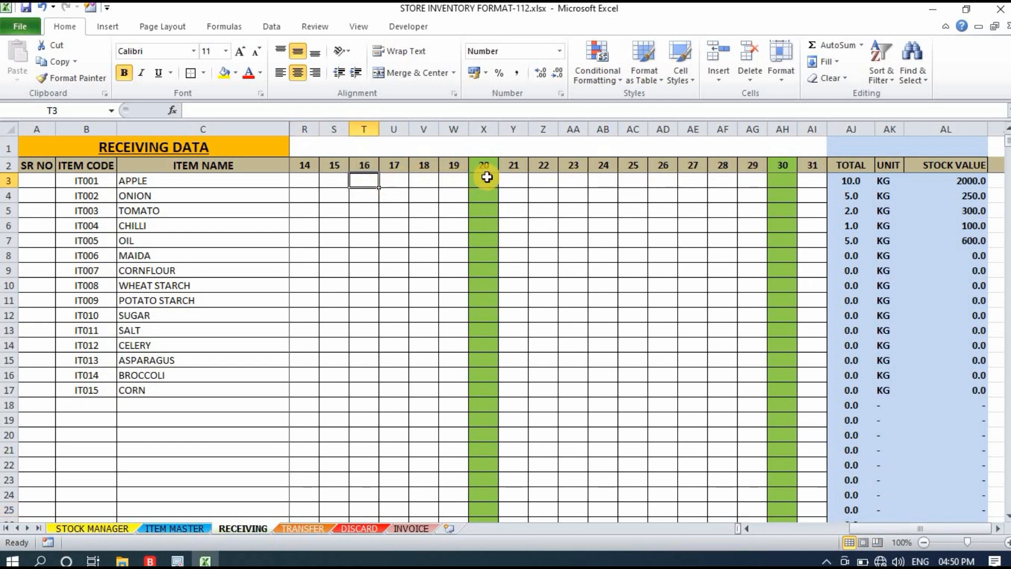
left_click(483, 181)
left_click(721, 182)
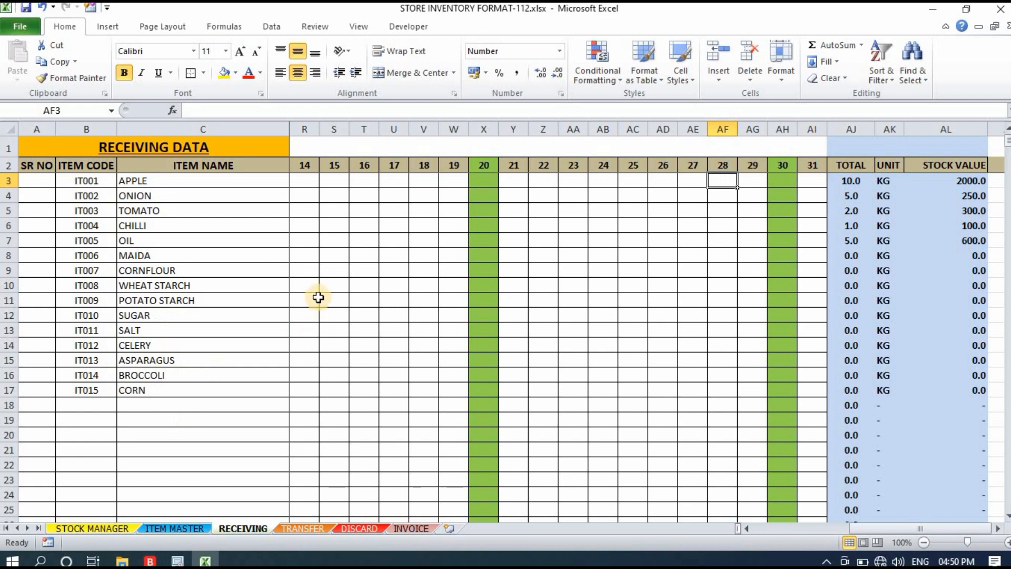
left_click(363, 287)
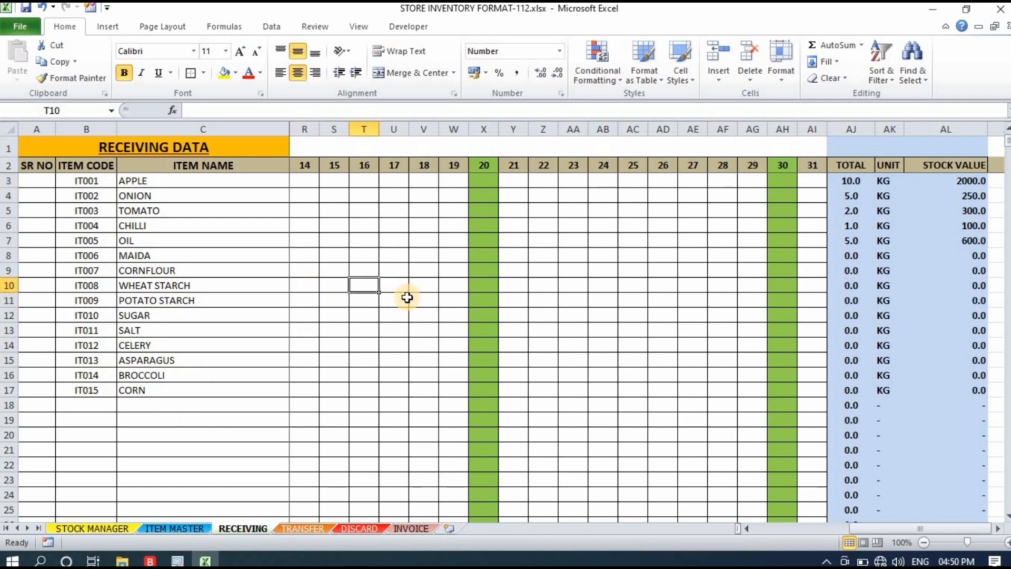
left_click_drag(957, 527, 639, 523)
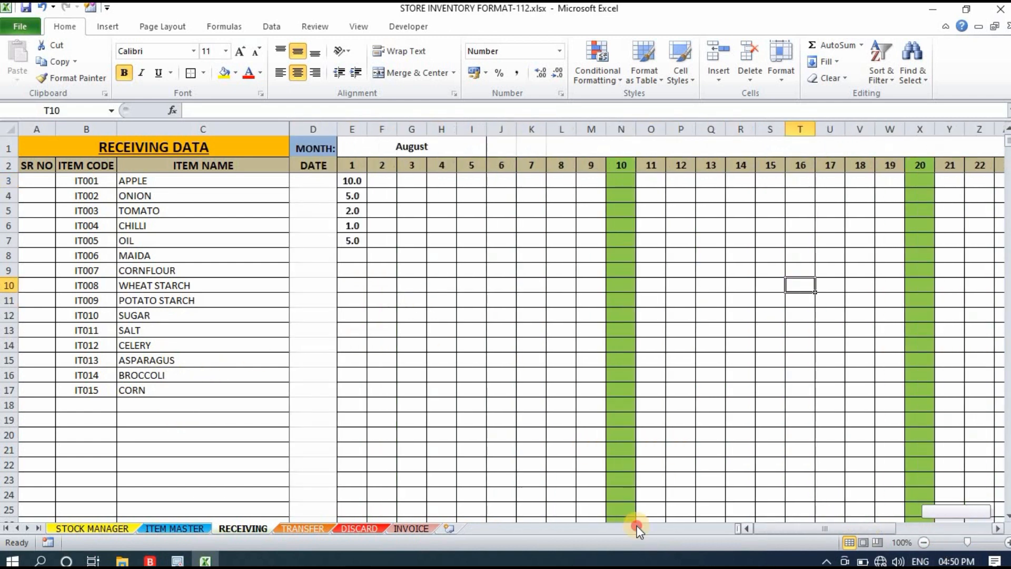
On the TRANSFER sheet, enter the day 1 quantities: APPLE 1, ONION 2, TOMATO 0.5 and CHILLI 1.
left_click(311, 527)
left_click(339, 448)
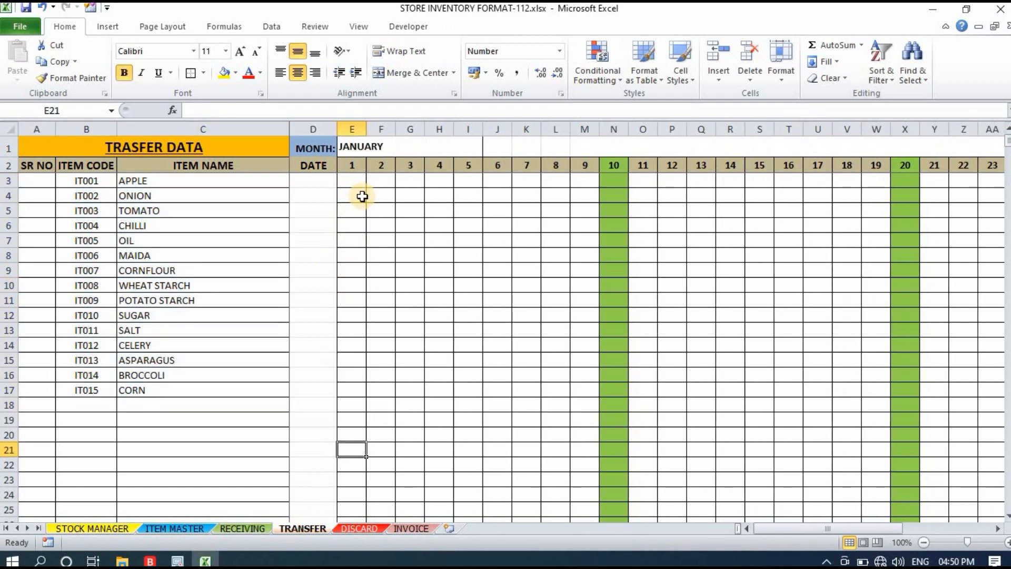
left_click(355, 179)
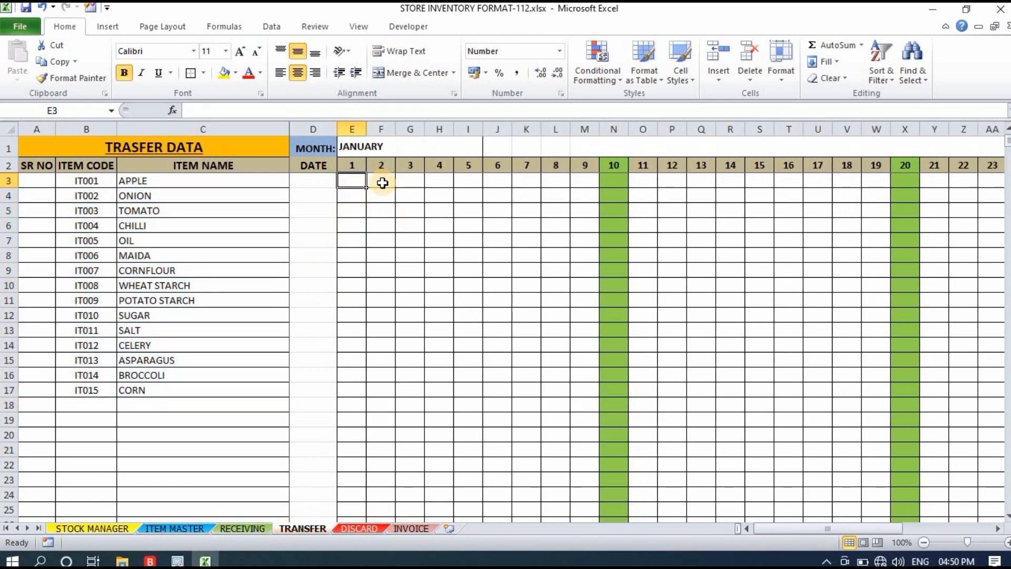
type("1")
key("Return")
type("2")
key("Return")
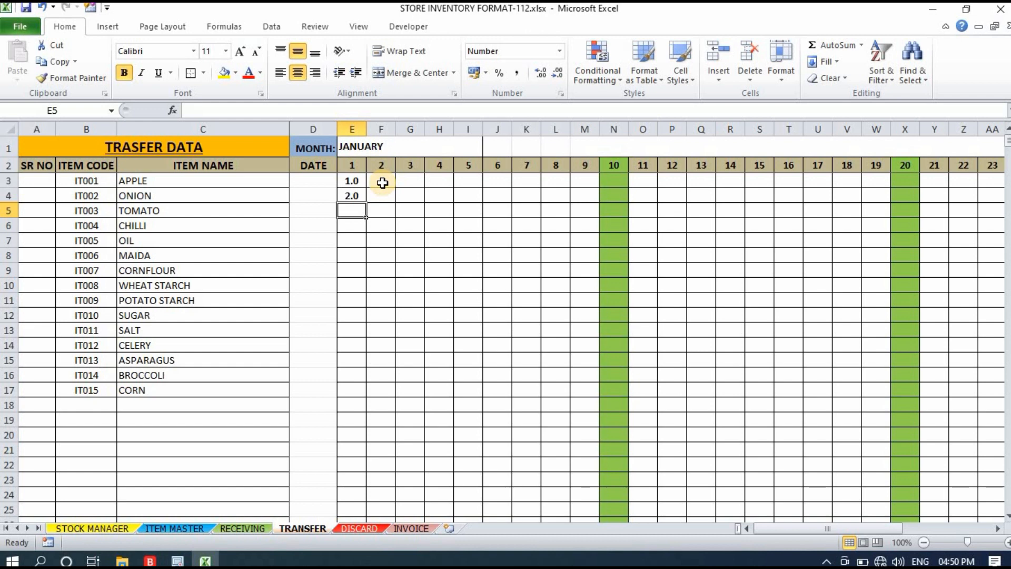
type(".5")
key("Return")
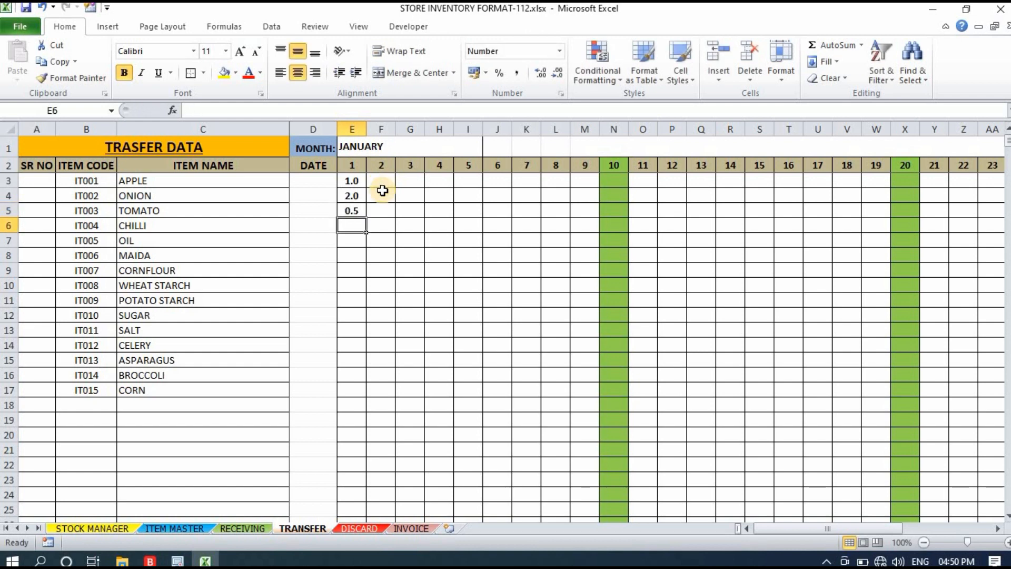
type("1")
key("Return")
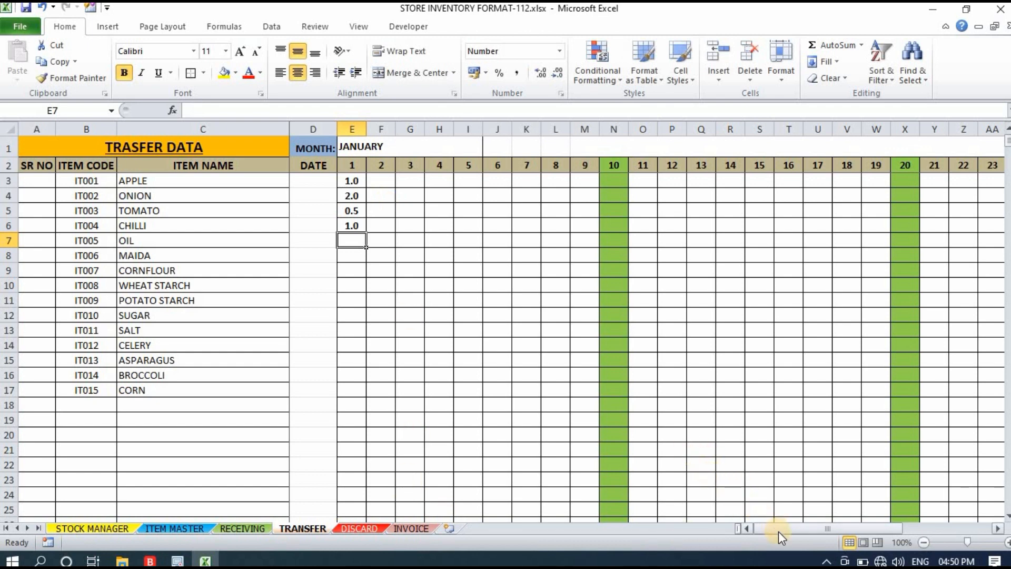
Check the TOTAL and STOCK VALUE columns for the transferred items on the TRANSFER sheet.
left_click_drag(778, 532, 882, 220)
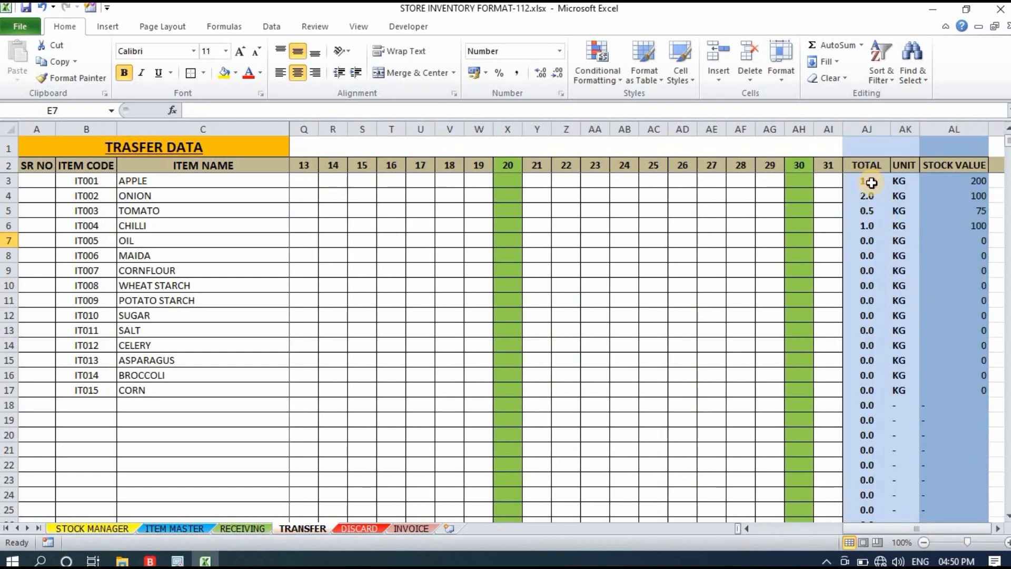
left_click_drag(871, 183, 896, 300)
left_click_drag(978, 180, 978, 258)
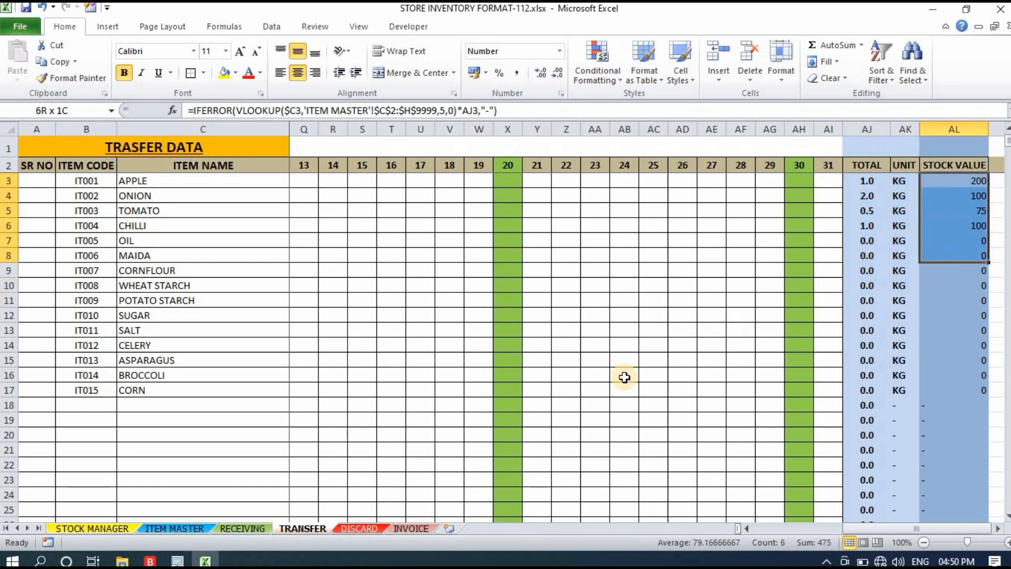
left_click(595, 390)
Open the DISCARD sheet and view its month and first date columns.
left_click(359, 528)
left_click(422, 400)
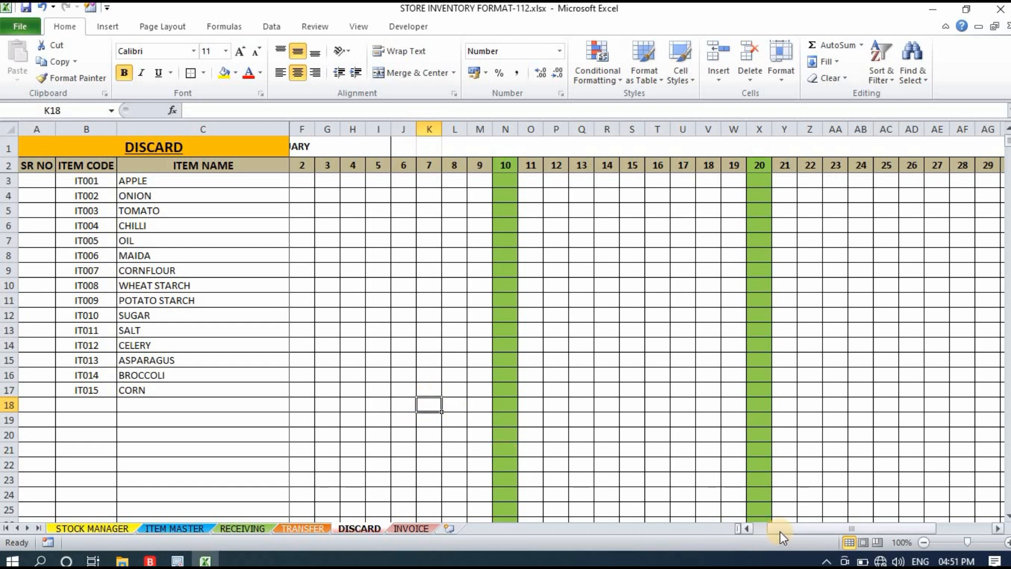
left_click_drag(779, 529, 708, 506)
left_click(422, 196)
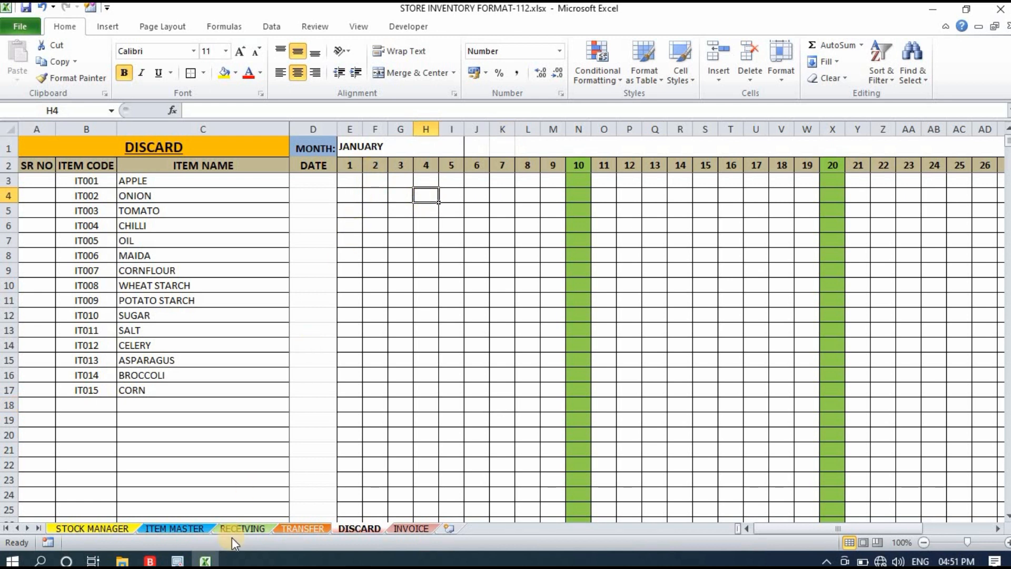
Fill the TRANSFER sheet's month cell with a formula and set the DISCARD sheet's month to August.
left_click(287, 528)
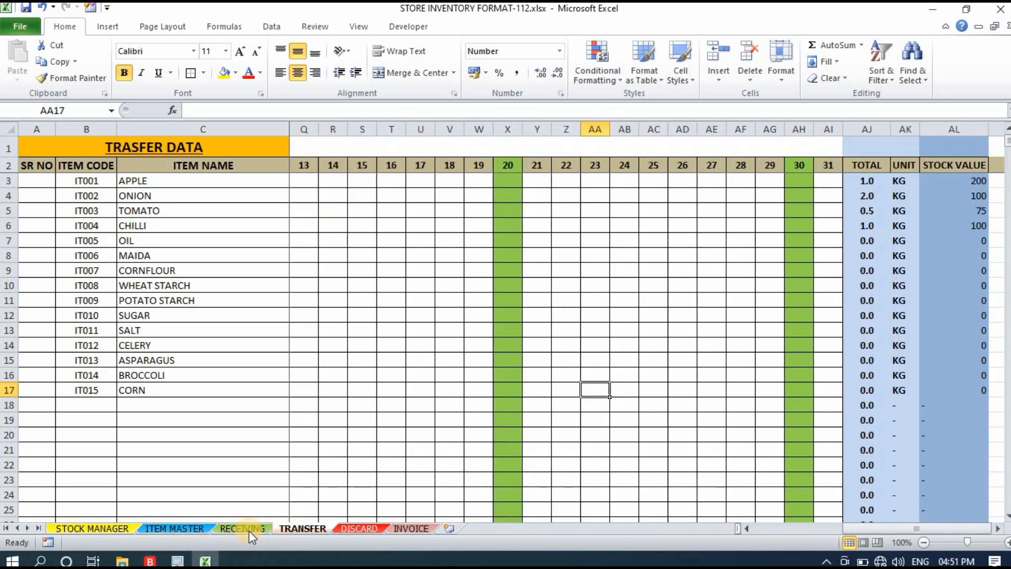
left_click_drag(866, 529, 778, 529)
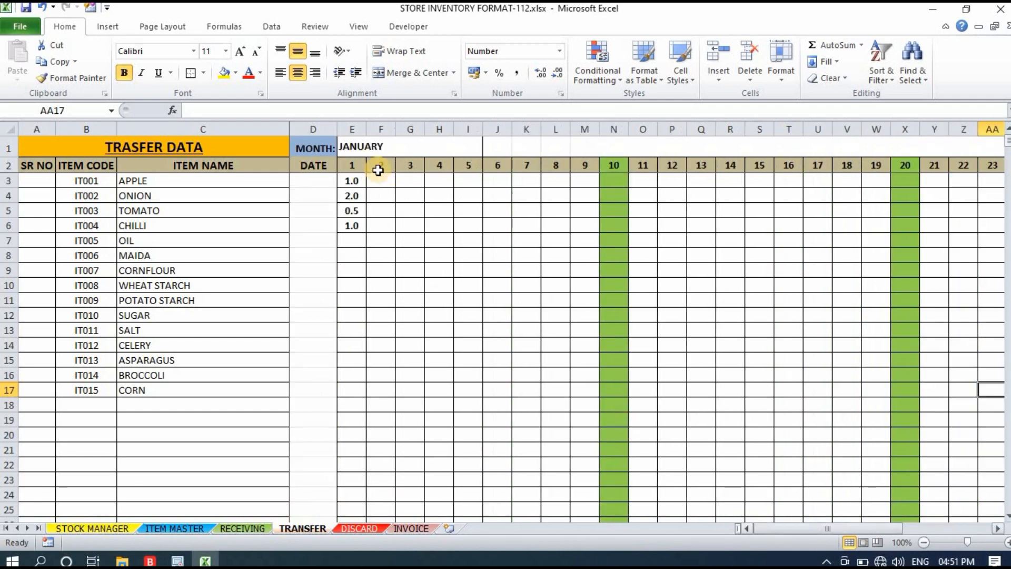
left_click(375, 146)
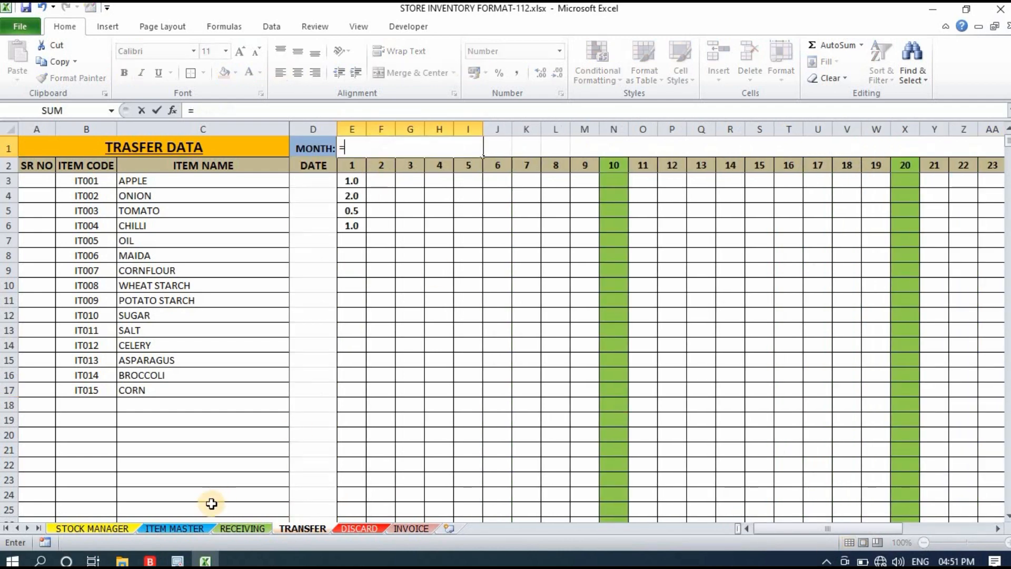
left_click(359, 528)
left_click(313, 210)
On the DISCARD sheet, enter a discarded quantity of 1 for APPLE on day 9.
left_click(372, 181)
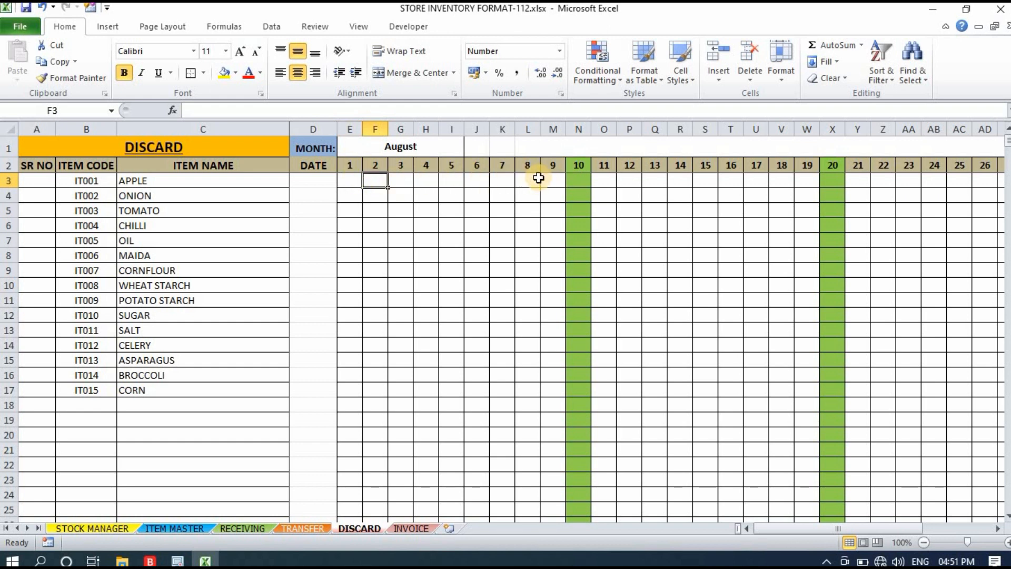
left_click(578, 178)
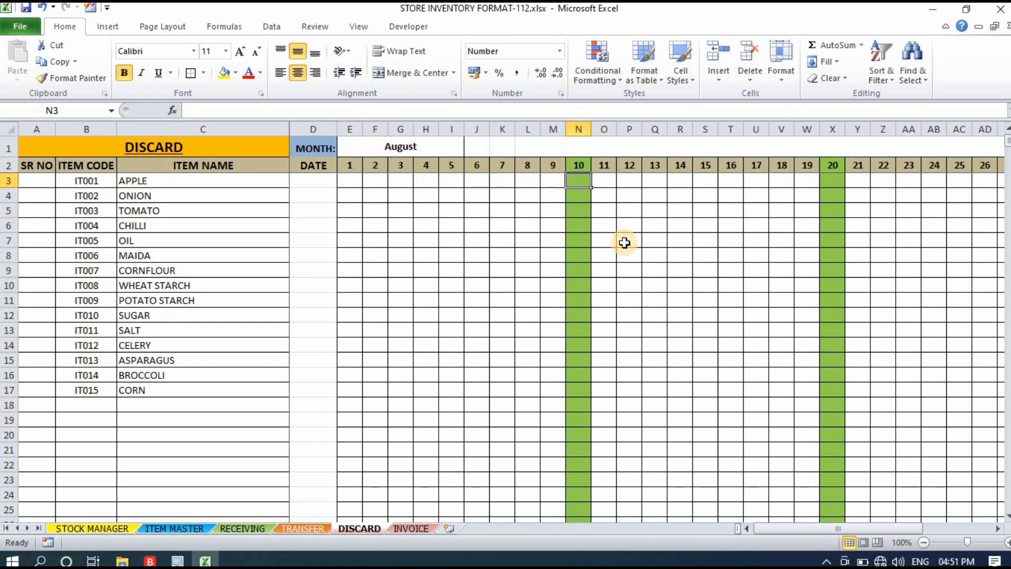
key("Left")
type("1")
key("Return")
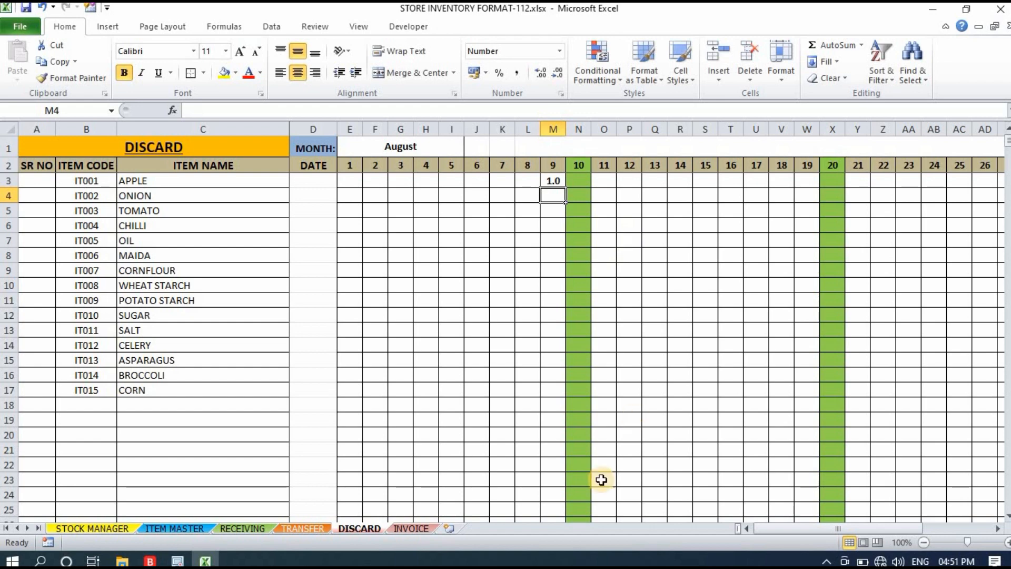
Open the STOCK MANAGER sheet and examine the OPENING column under STOCK IN for the listed items.
left_click(93, 530)
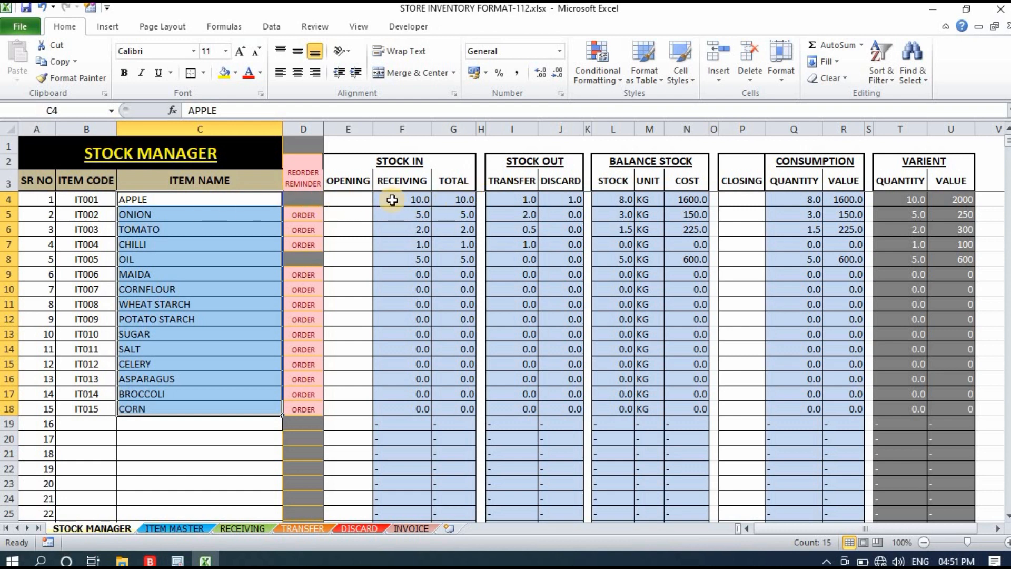
left_click(356, 199)
left_click(354, 214)
left_click_drag(361, 199, 362, 373)
left_click(358, 304)
left_click(352, 200)
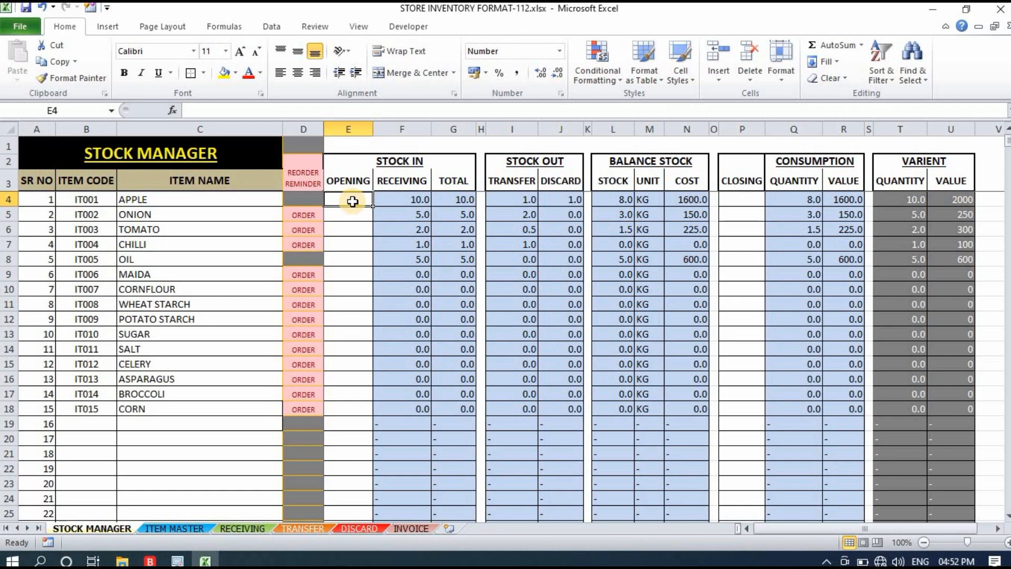
left_click_drag(351, 200, 350, 389)
left_click(340, 287)
left_click(350, 199)
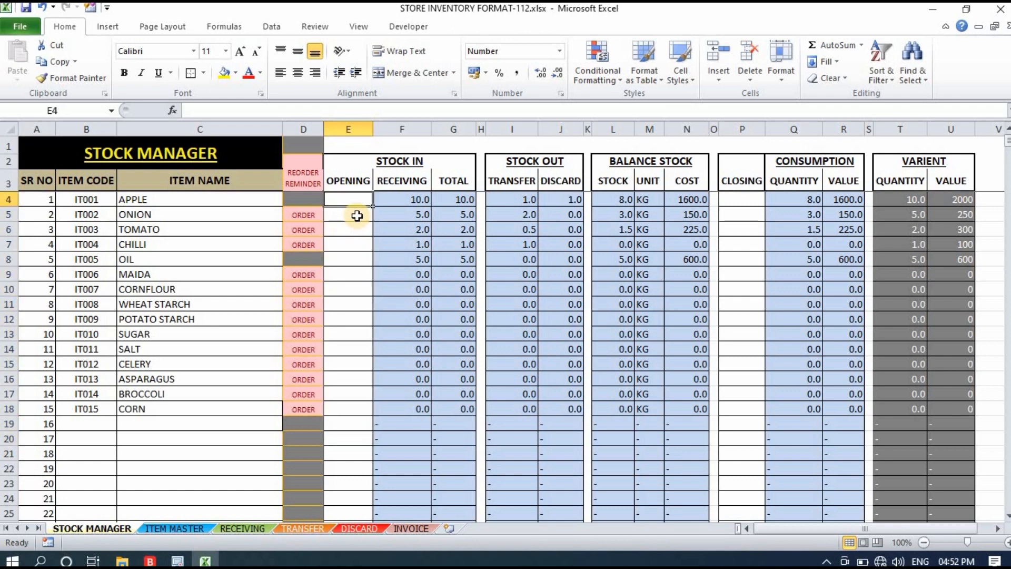
Enter the OPENING stock on STOCK MANAGER as 5 for ONION and 2 for TOMATO.
left_click(350, 214)
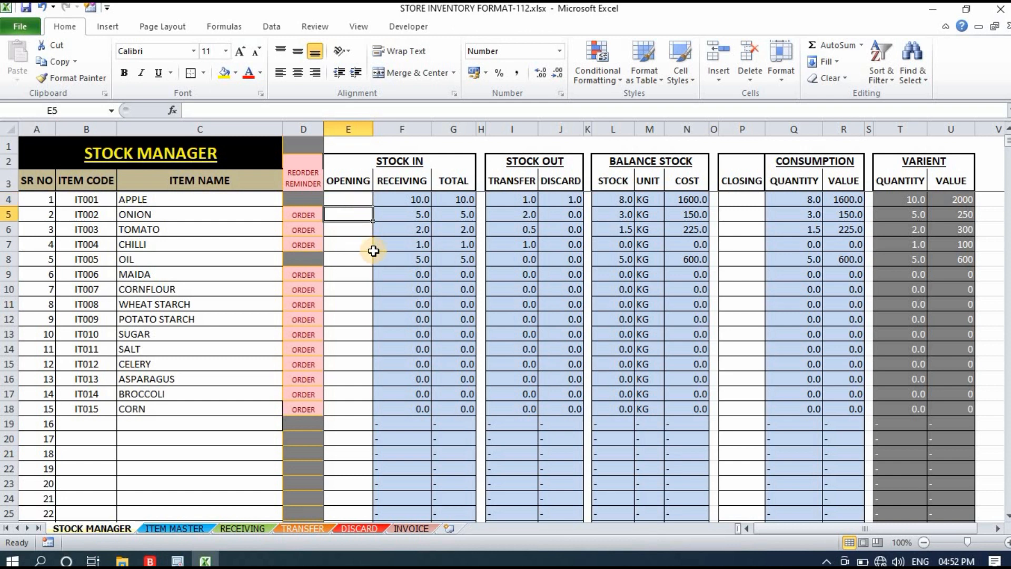
type("5")
key("Return")
type("2")
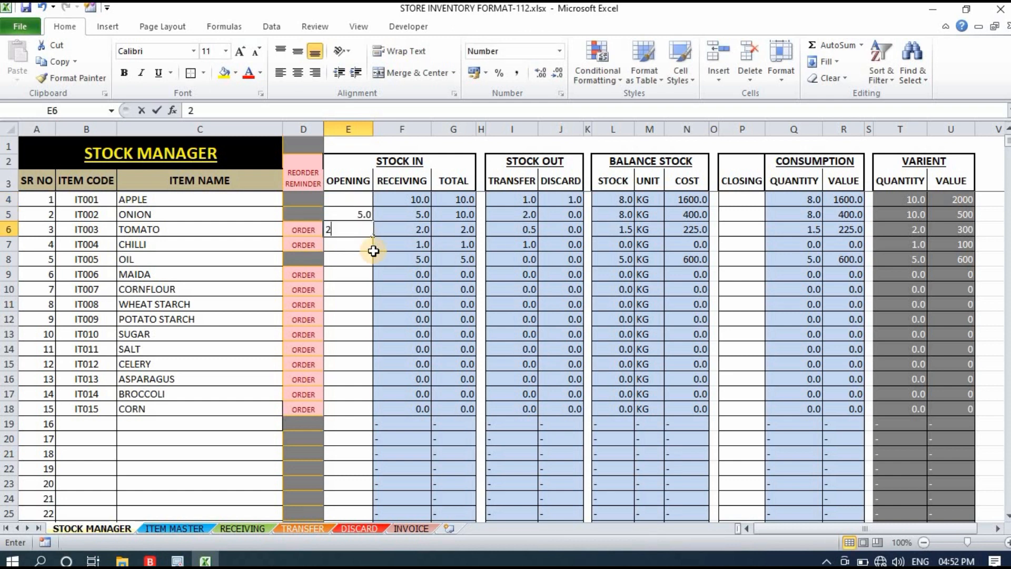
key("Return")
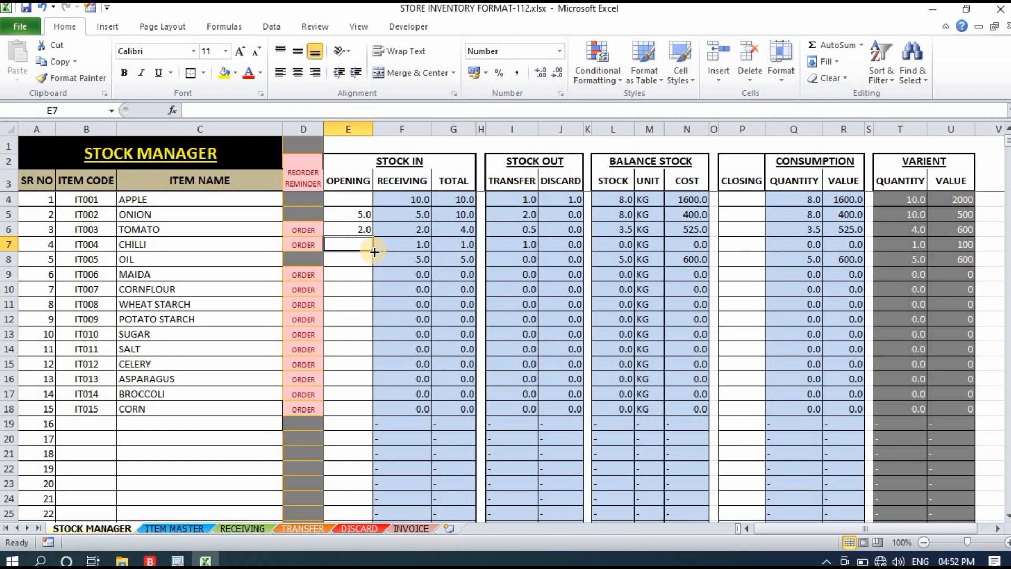
Enter the OPENING stock on STOCK MANAGER as 0.5 for CHILLI, 1 for CORNFLOUR and 10 for MAIDA.
type("0.5")
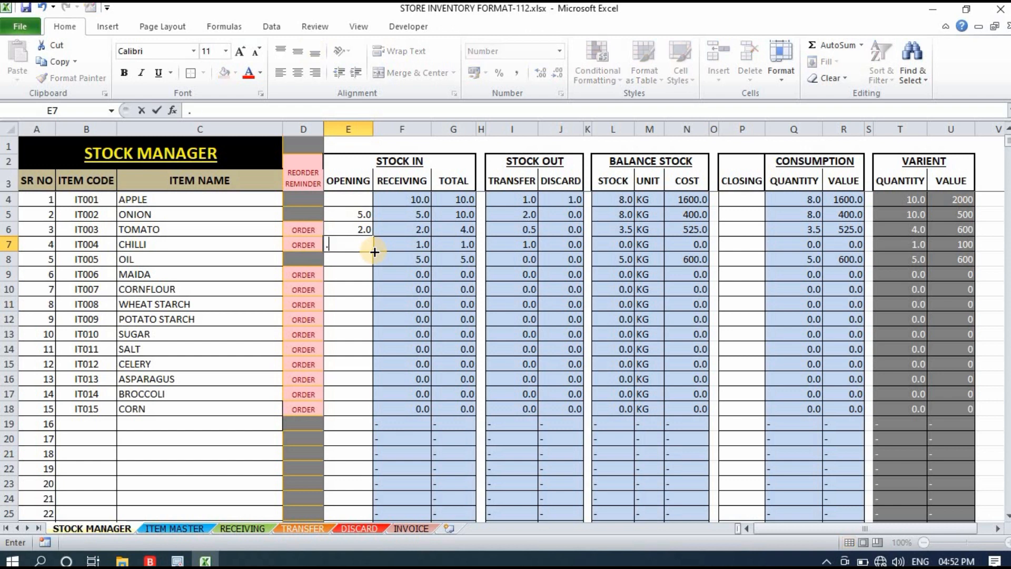
key("Return")
key("Return")
key("Return")
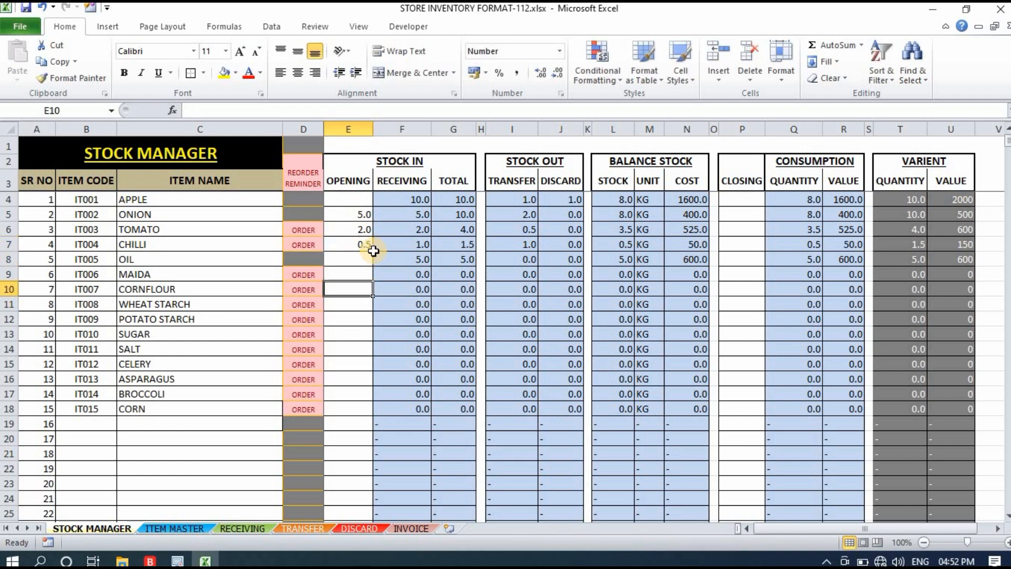
type("1")
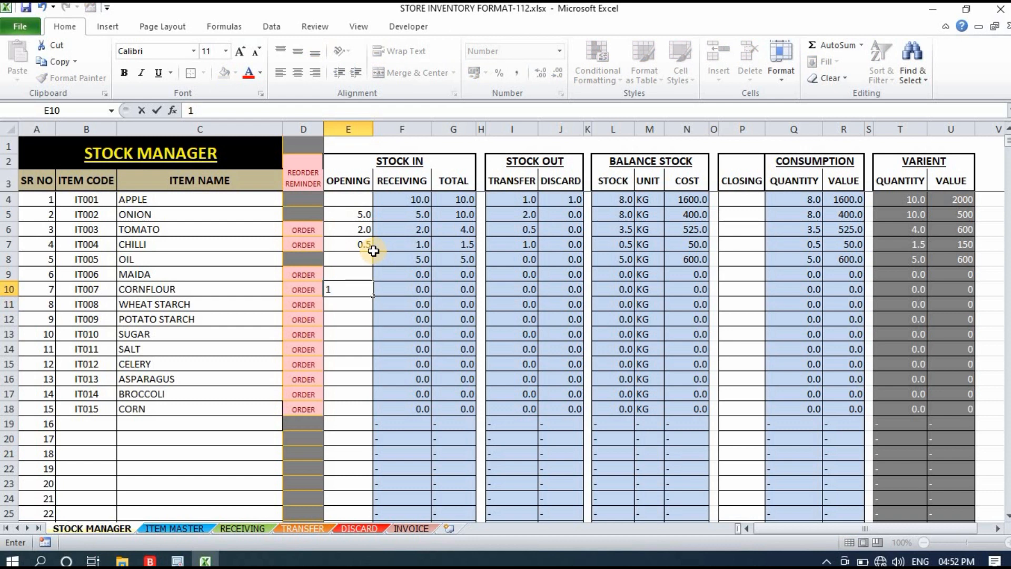
key("Return")
key("Up")
key("Up")
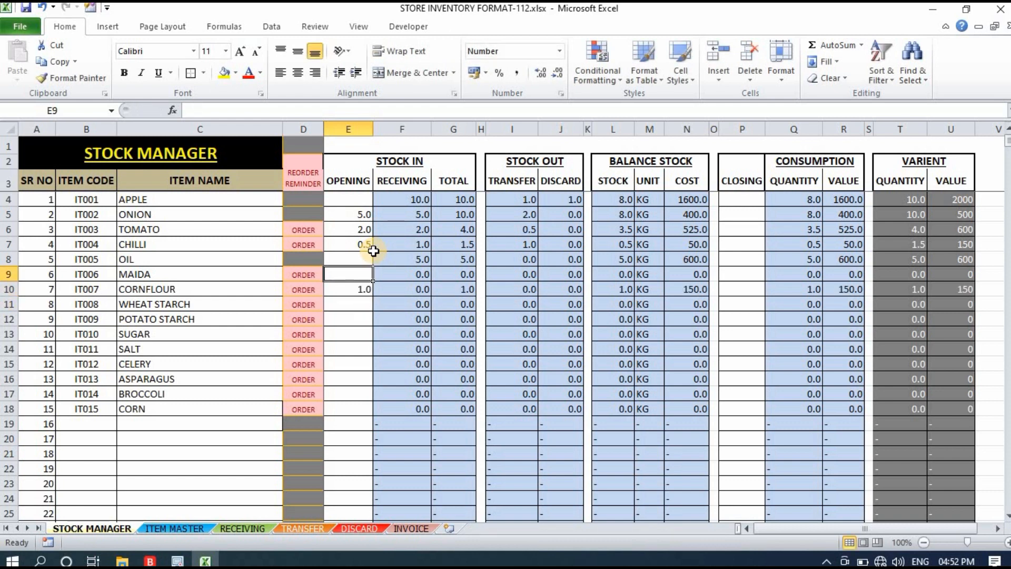
type("10")
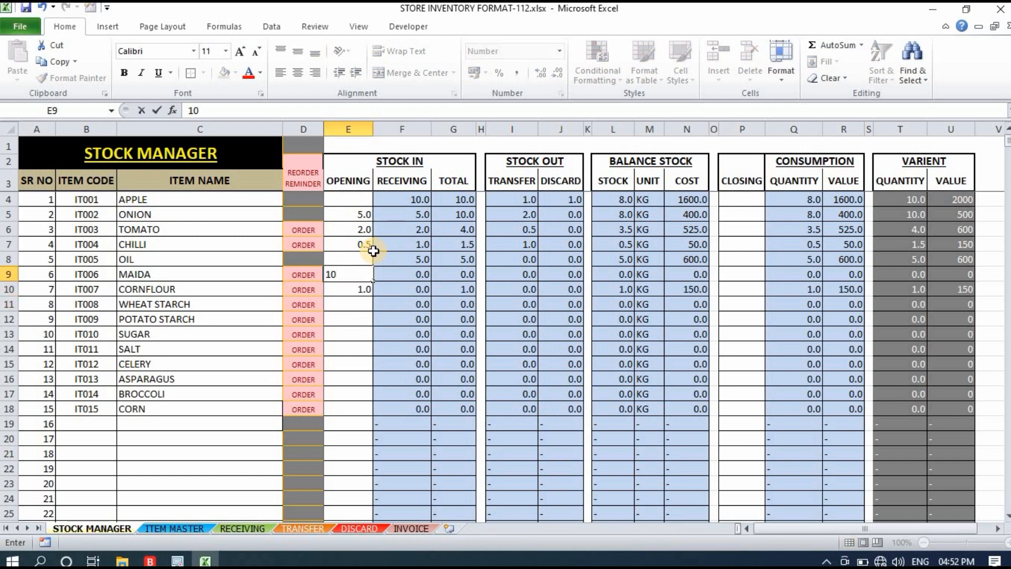
key("Return")
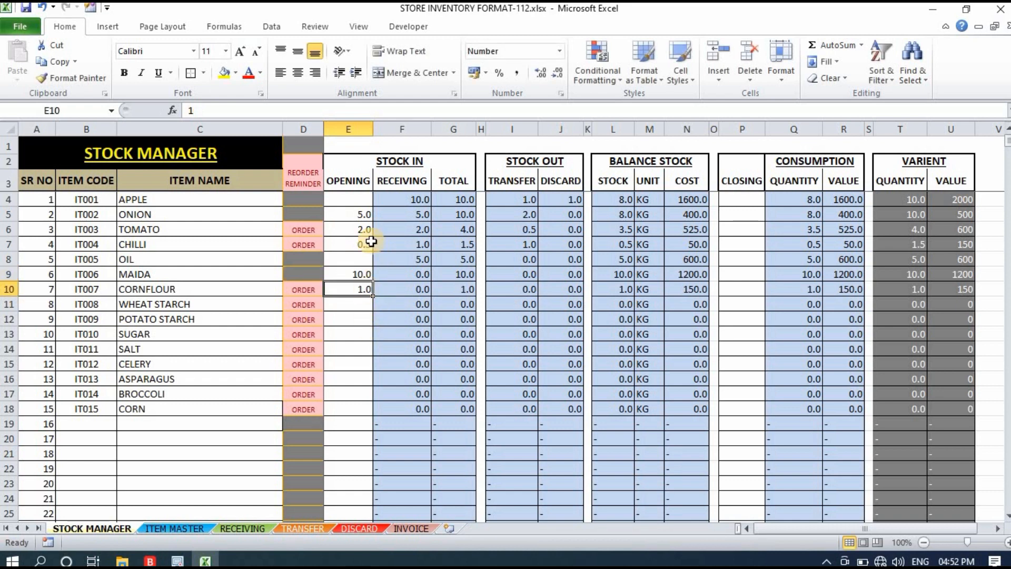
Review the OPENING column and examine how ONION's opening and receiving quantities make up its STOCK IN total.
left_click_drag(354, 199, 354, 361)
left_click(355, 363)
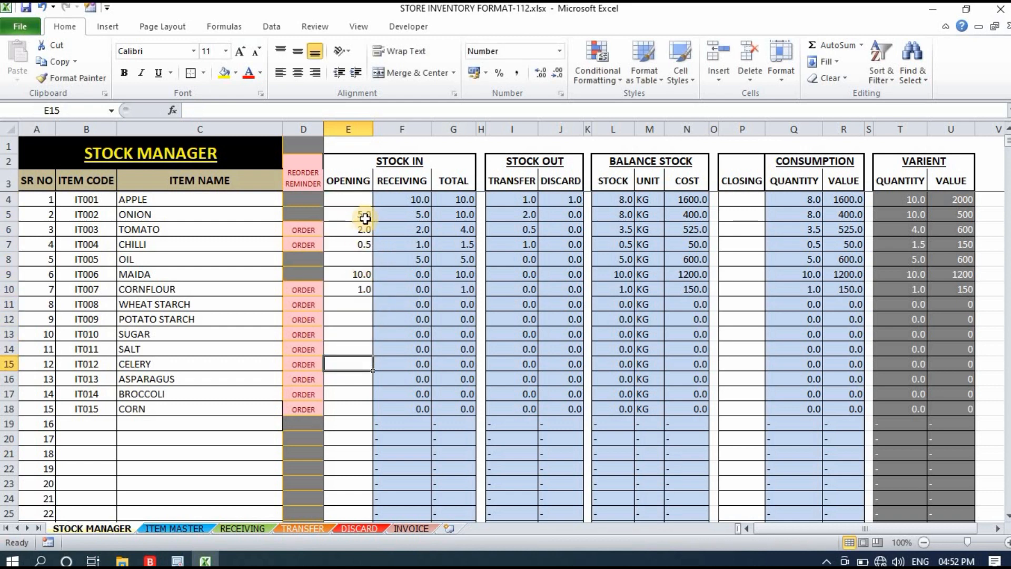
left_click_drag(365, 218, 361, 303)
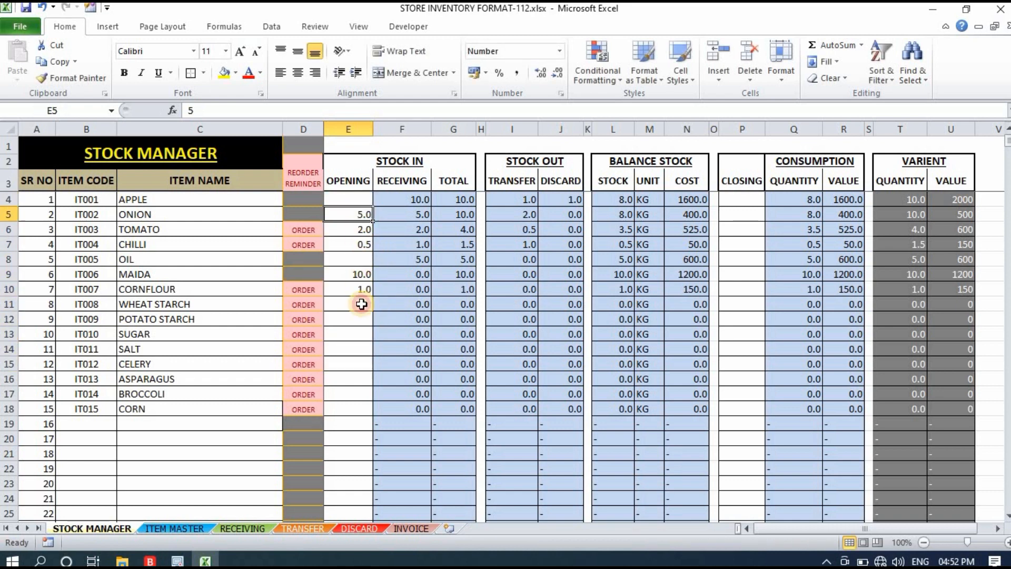
left_click(363, 216)
left_click(411, 215)
left_click(455, 214)
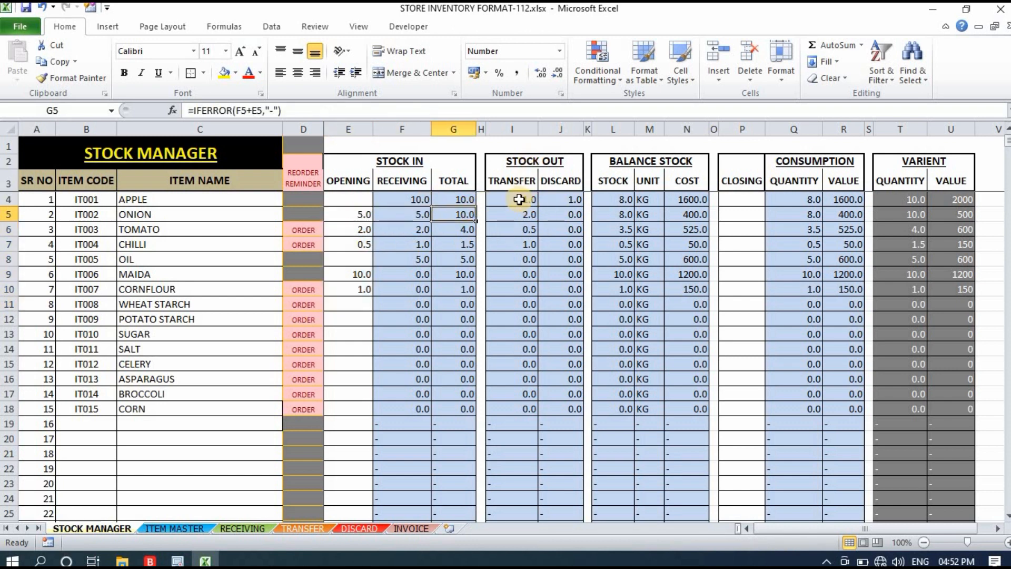
Examine APPLE's TRANSFER, DISCARD, balance stock and cost formulas, plus the CLOSING and CONSUMPTION columns.
left_click(518, 199)
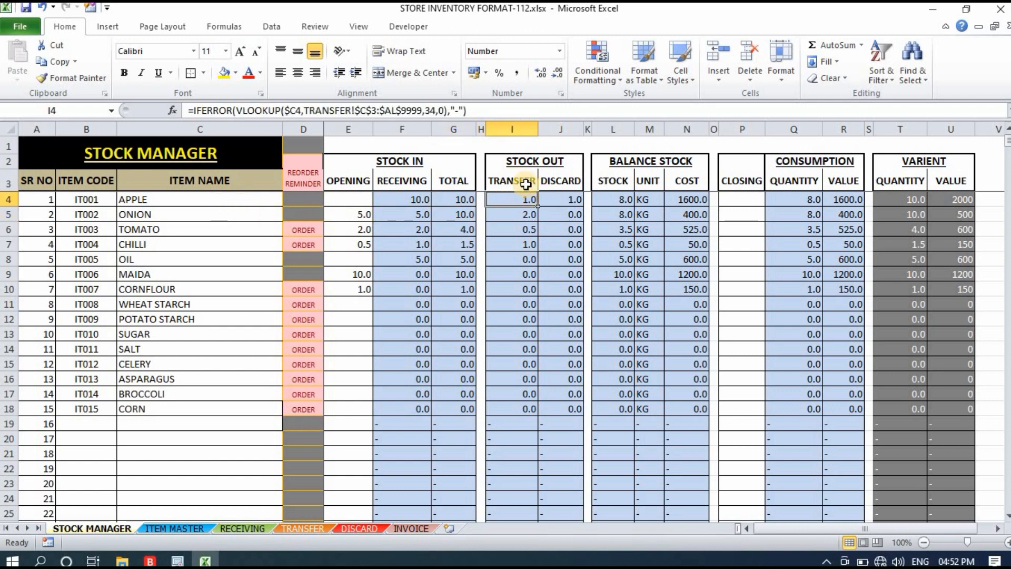
left_click(568, 195)
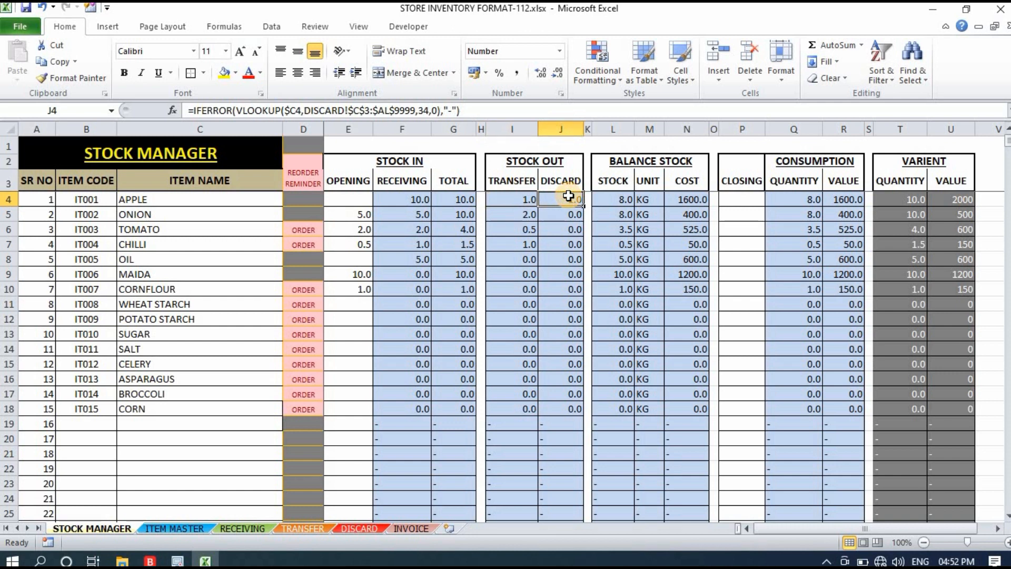
left_click(621, 200)
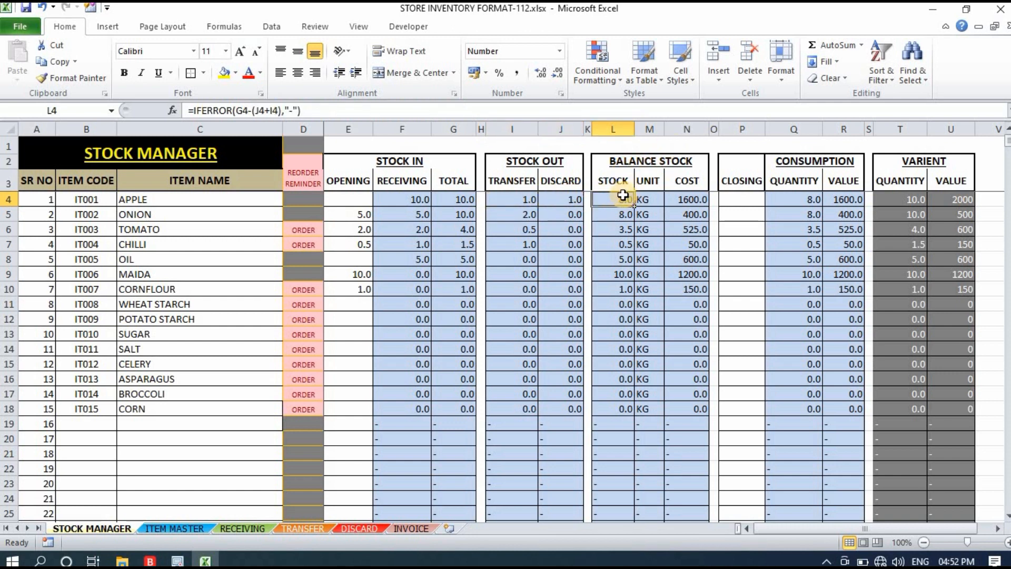
left_click(696, 198)
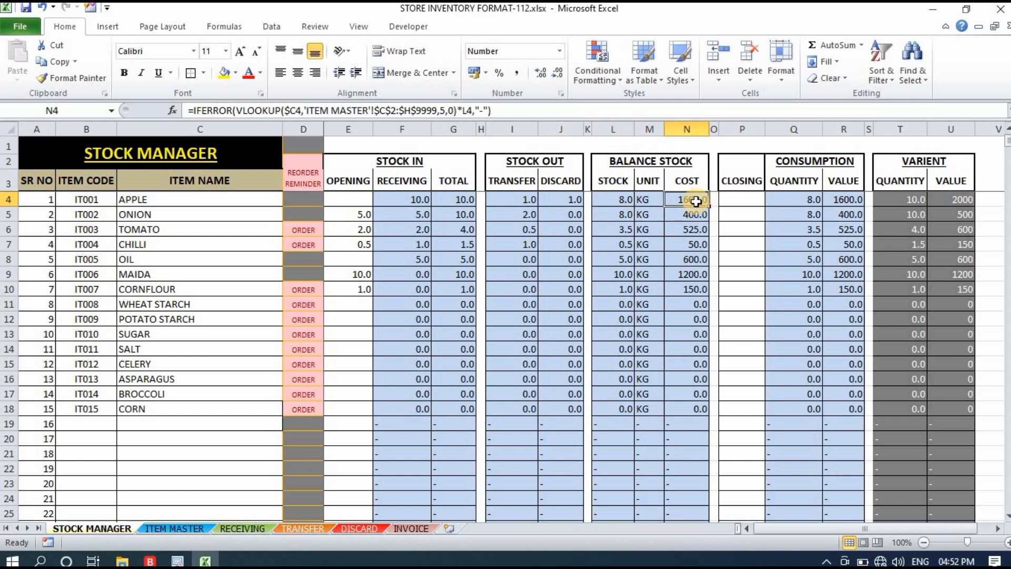
left_click_drag(742, 181, 843, 363)
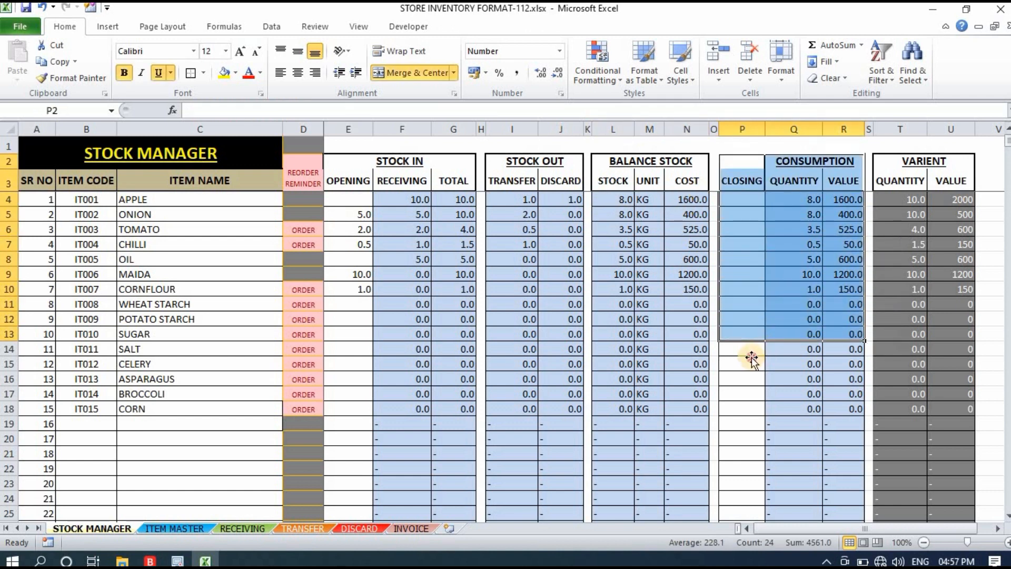
left_click(743, 363)
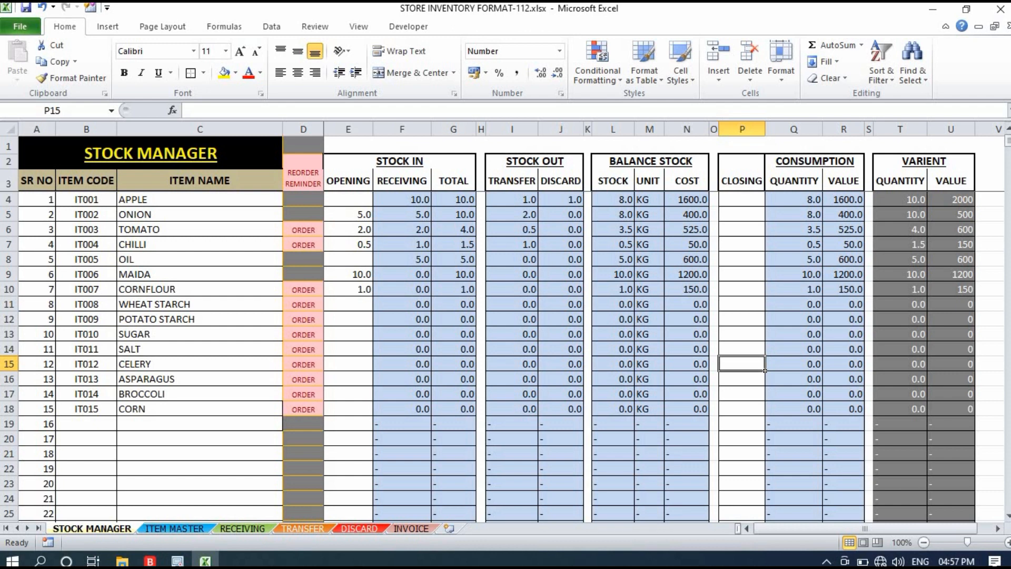
left_click(752, 201)
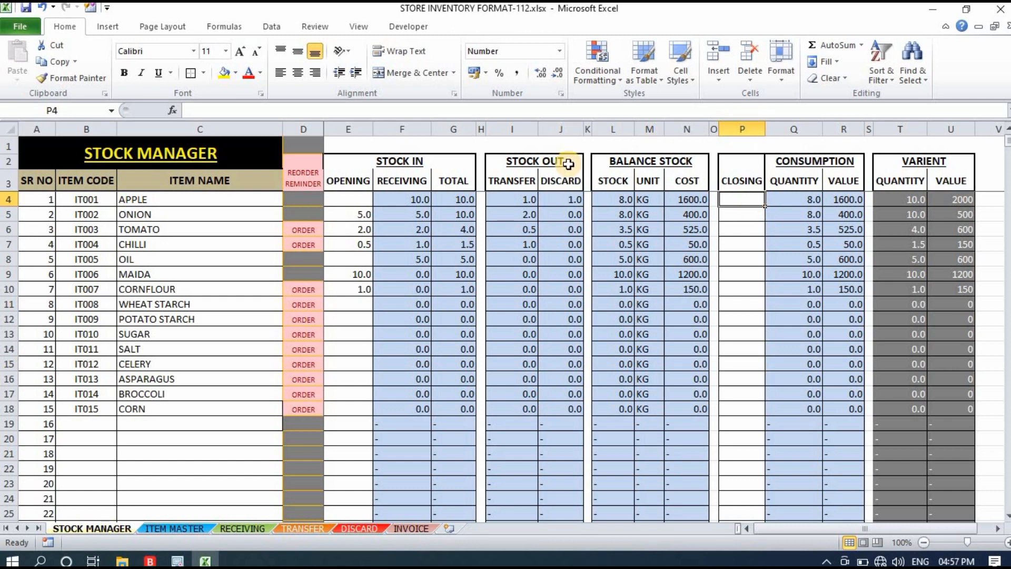
Trace ONION's row from opening, receiving and total through transfer and discard to its balance stock formula.
left_click_drag(354, 179, 425, 247)
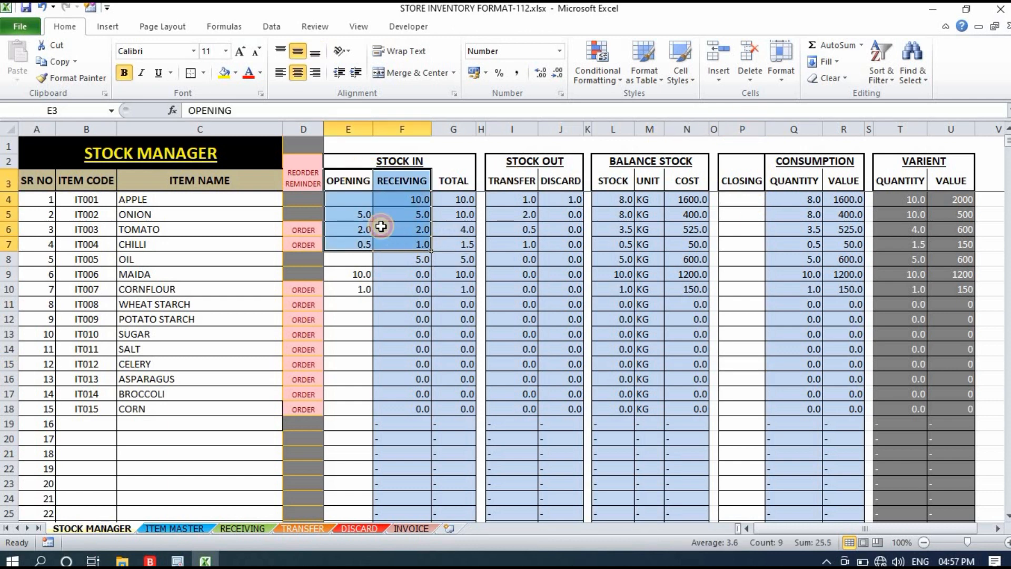
left_click(344, 200)
left_click(389, 199)
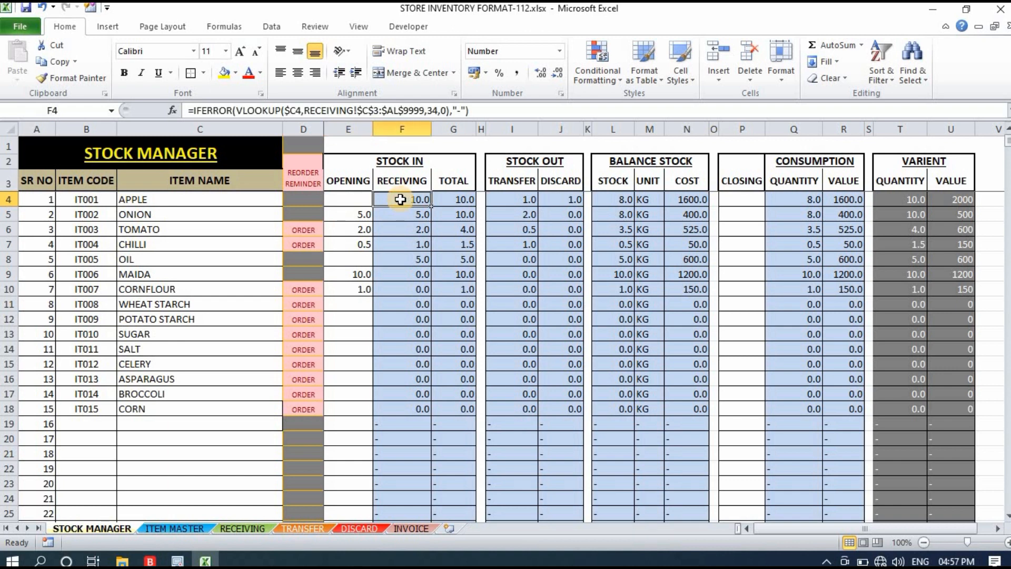
left_click(364, 214)
type("5")
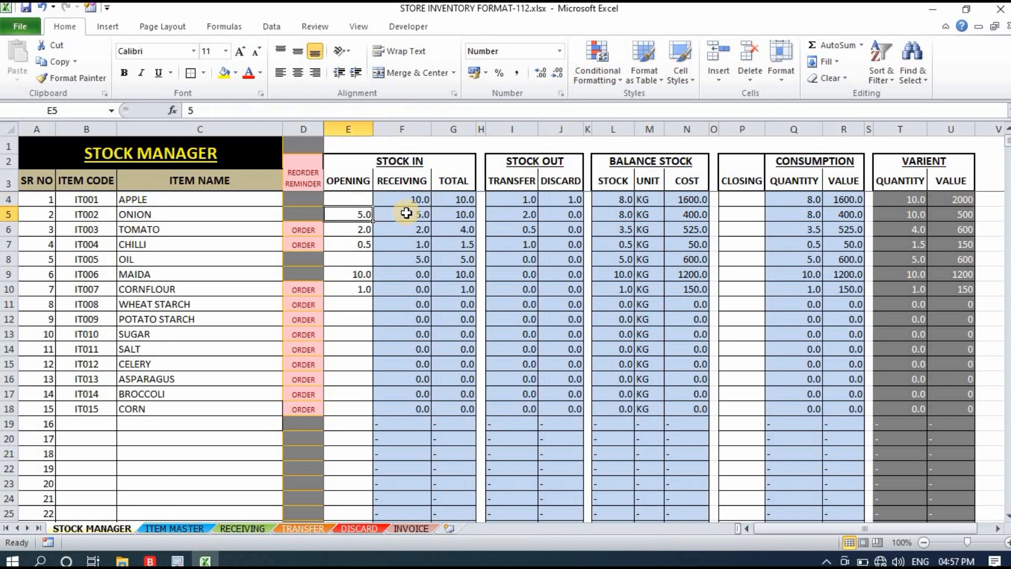
left_click(406, 210)
left_click(461, 213)
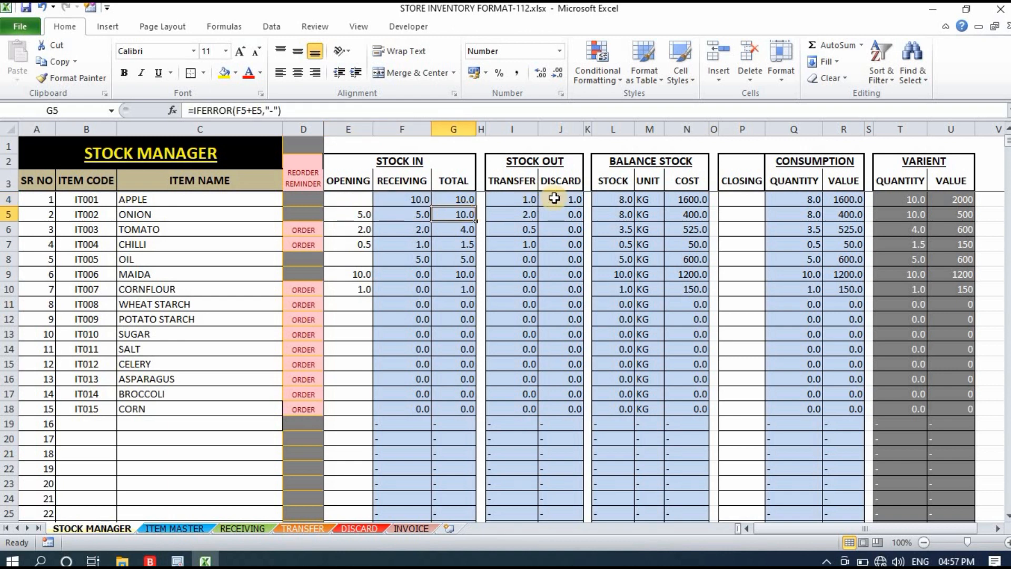
left_click(526, 215)
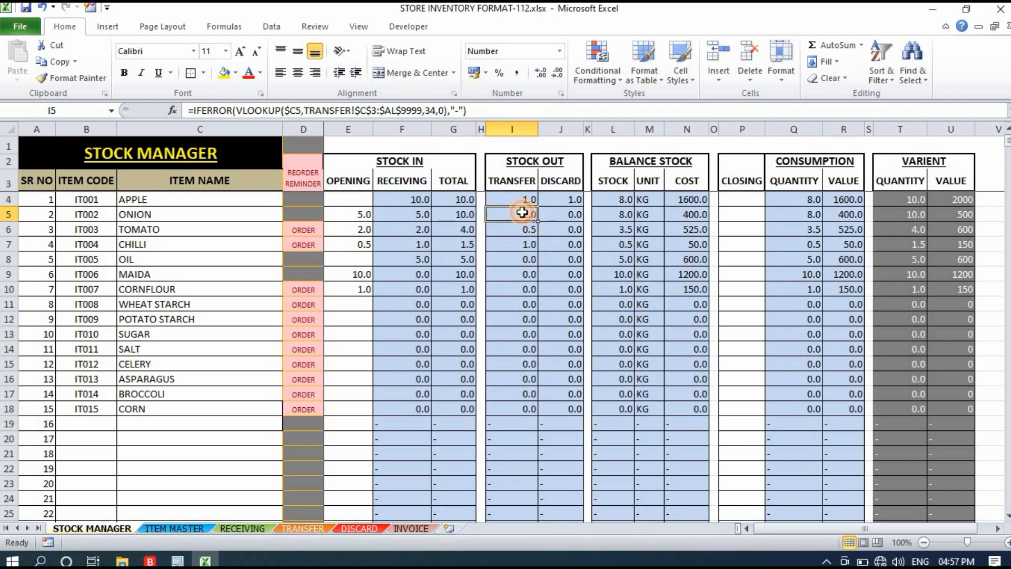
left_click(567, 212)
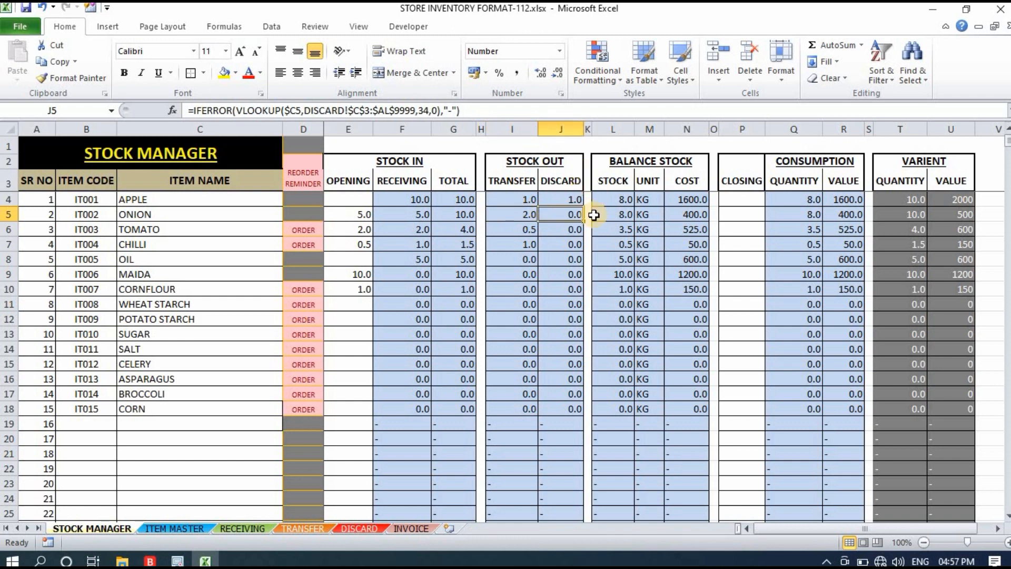
left_click(621, 212)
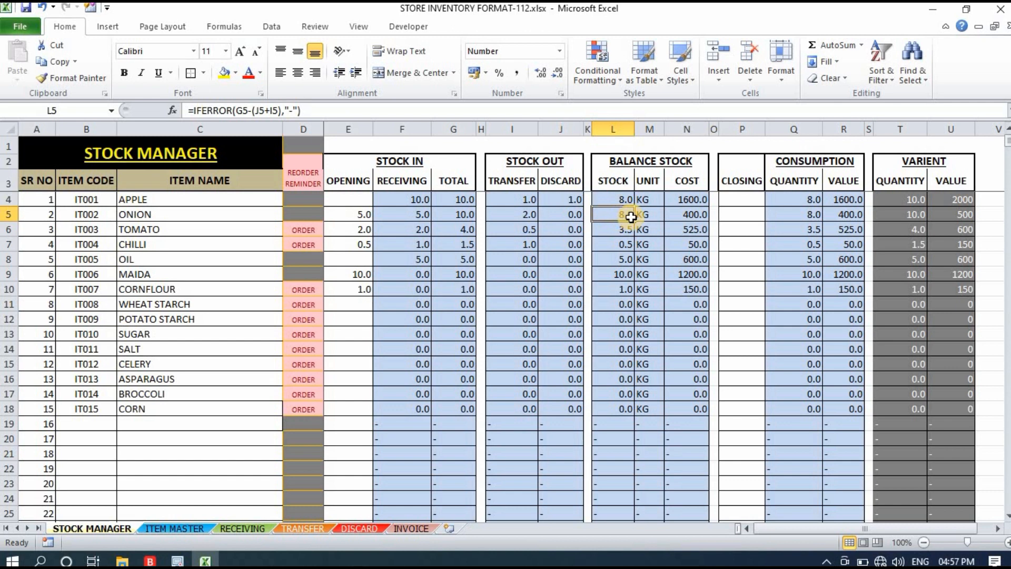
Enter a CLOSING stock of 2 for ONION and inspect its CONSUMPTION quantity formula.
left_click(745, 214)
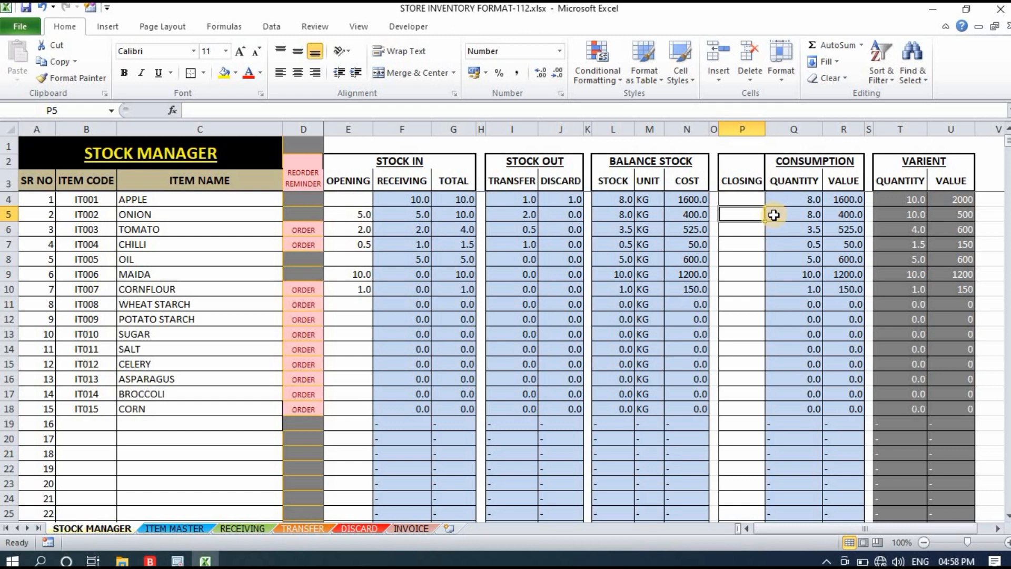
type("2")
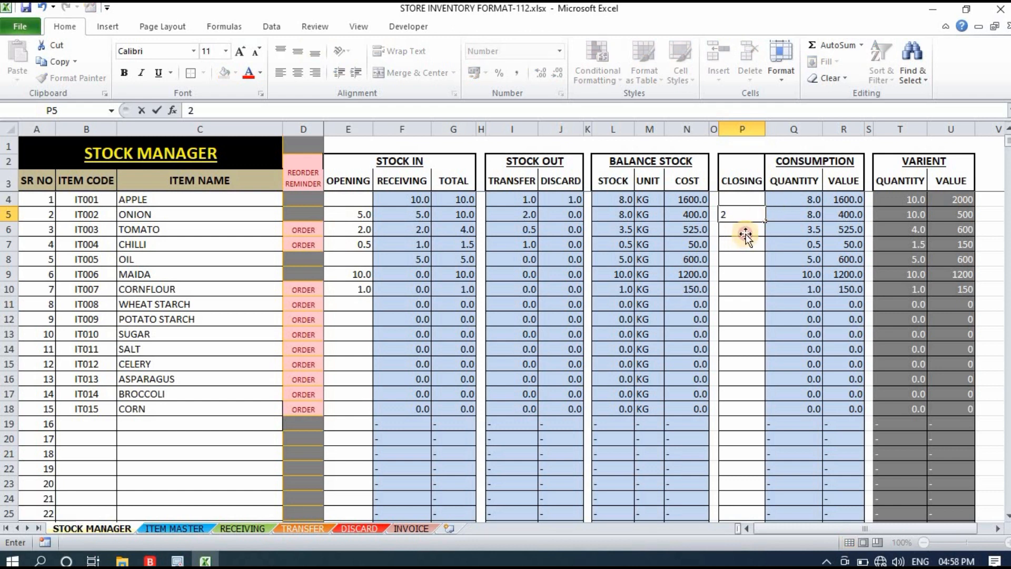
key("Return")
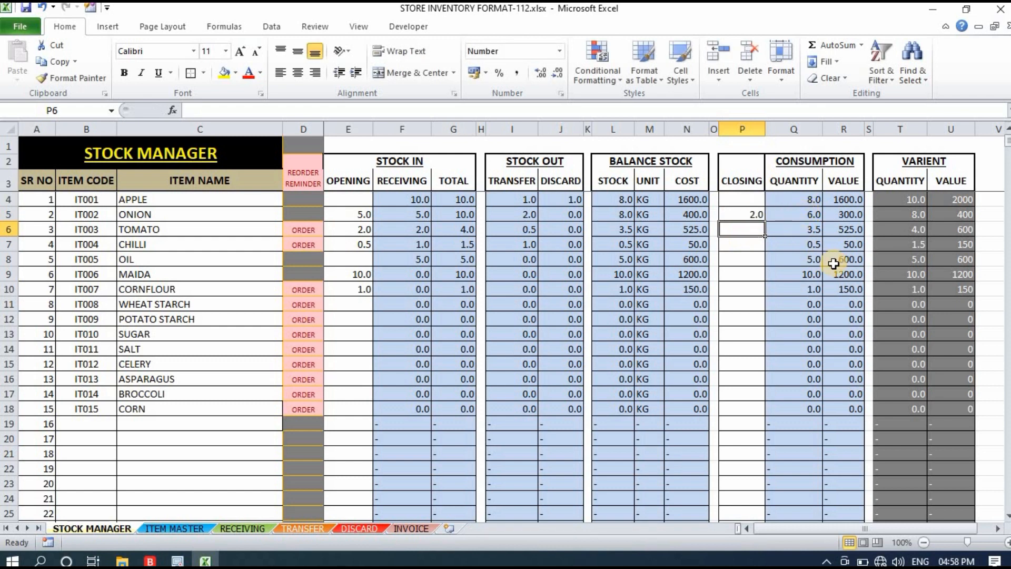
left_click(800, 213)
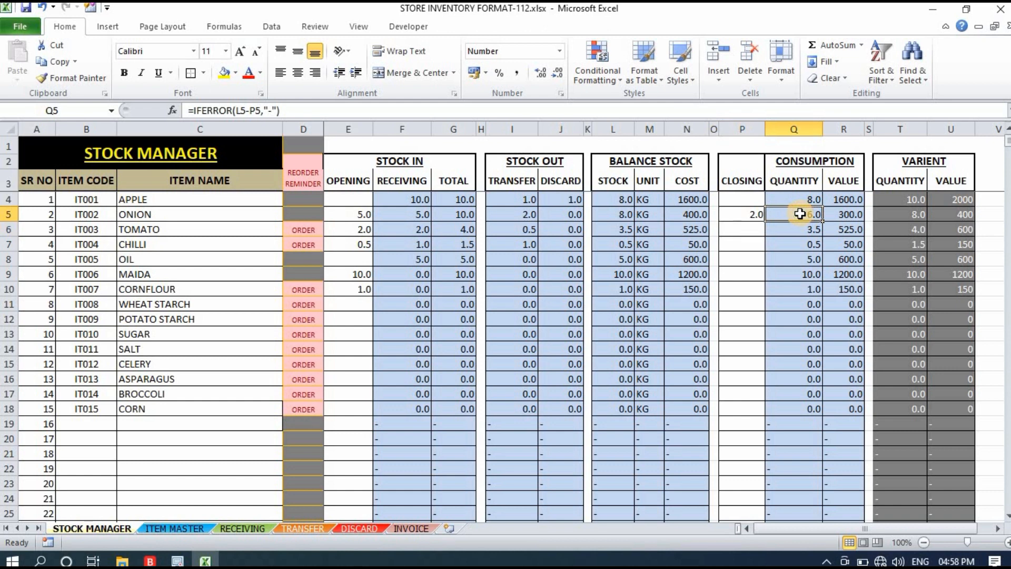
Enter the CLOSING stock as 5 for APPLE and 1 for TOMATO.
left_click(746, 199)
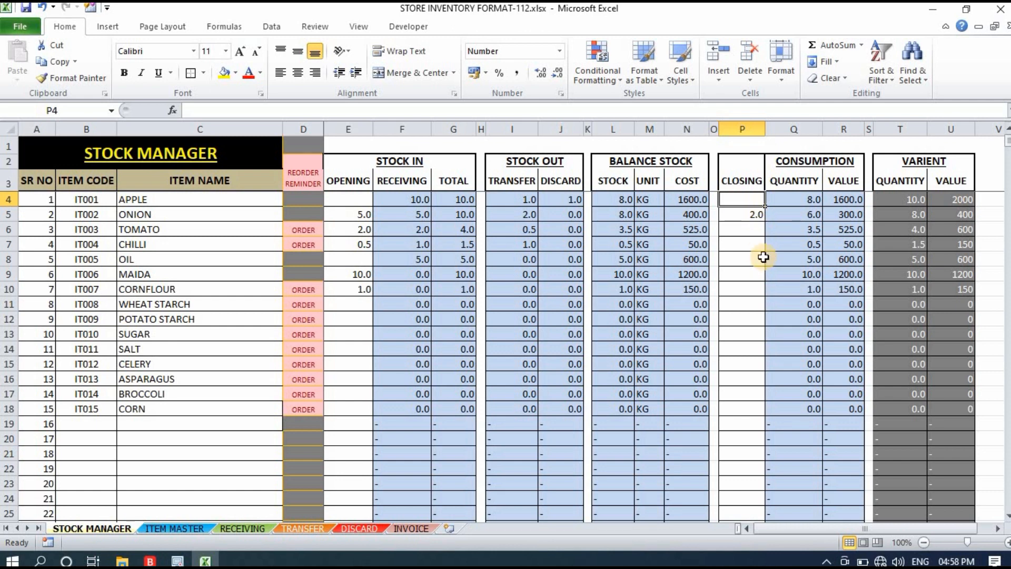
type("5")
key("Return")
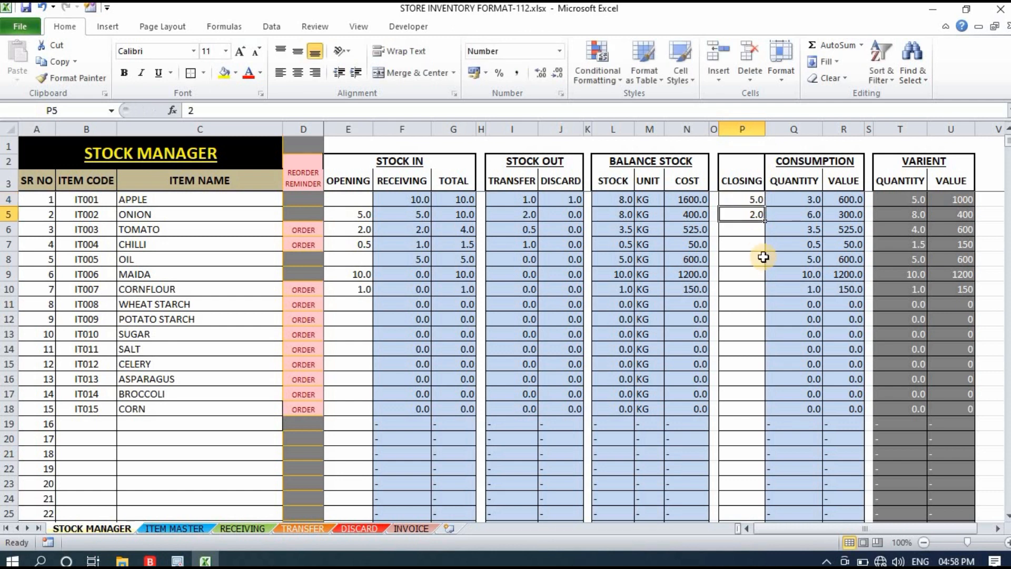
key("Return")
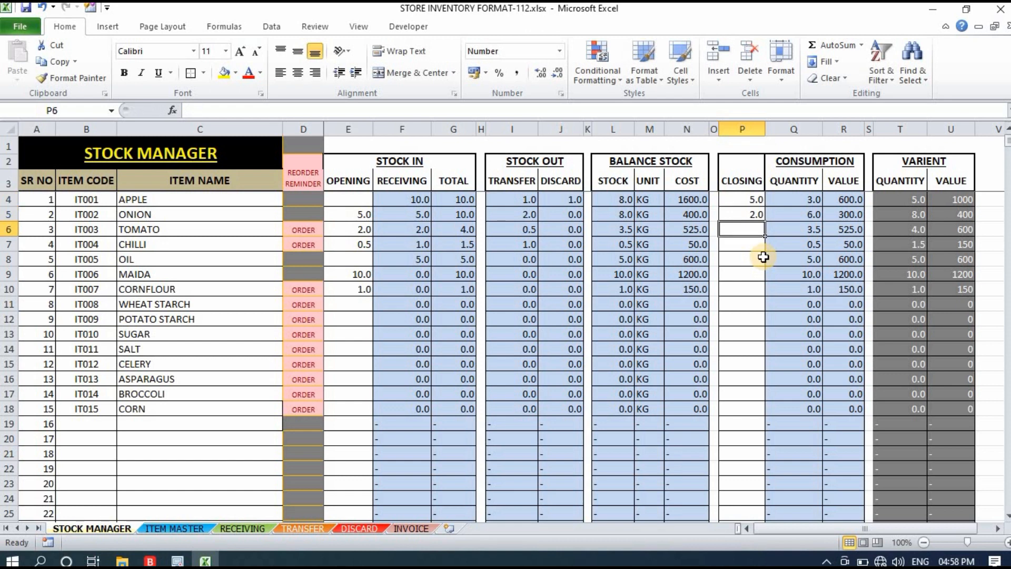
type("1")
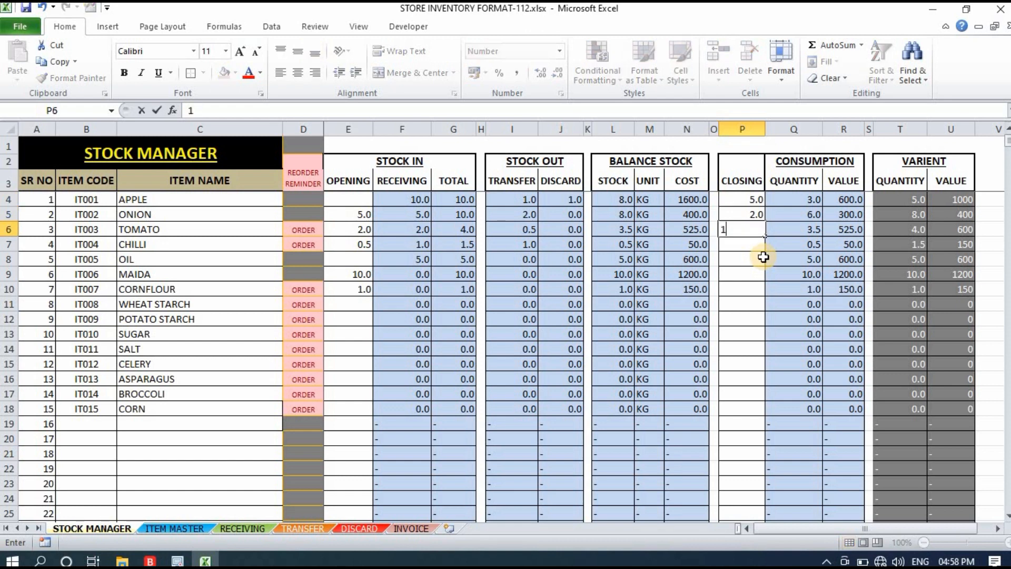
key("Return")
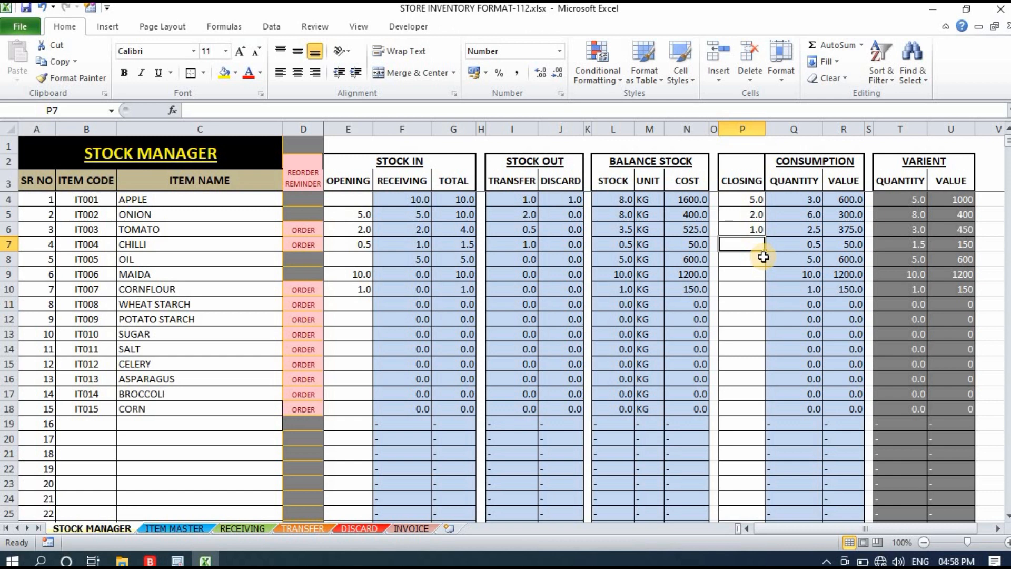
Set the CLOSING stock for CHILLI to 0 and look over the CLOSING column.
type("1")
key("Return")
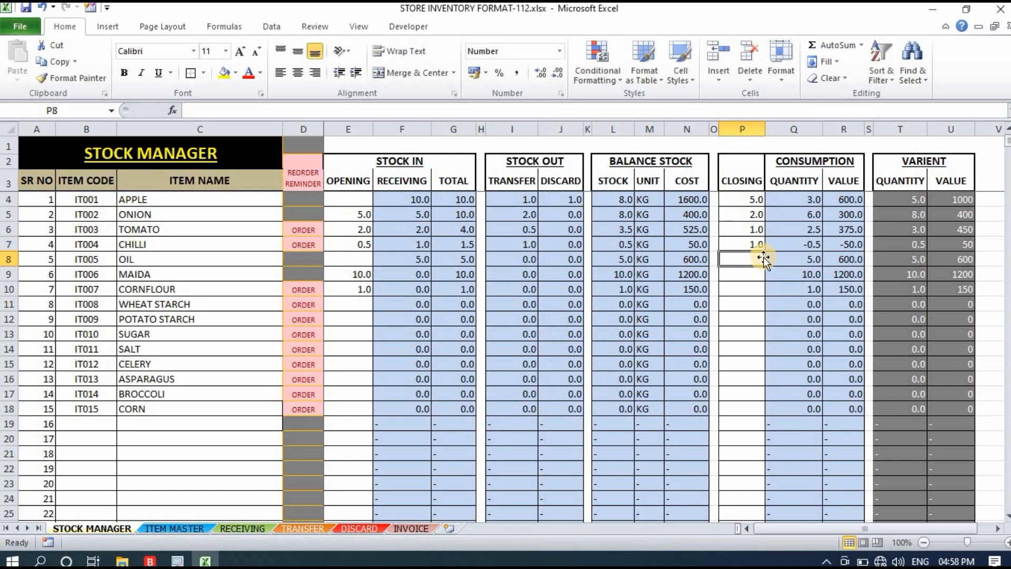
key("Up")
type("0")
key("Return")
left_click(753, 288)
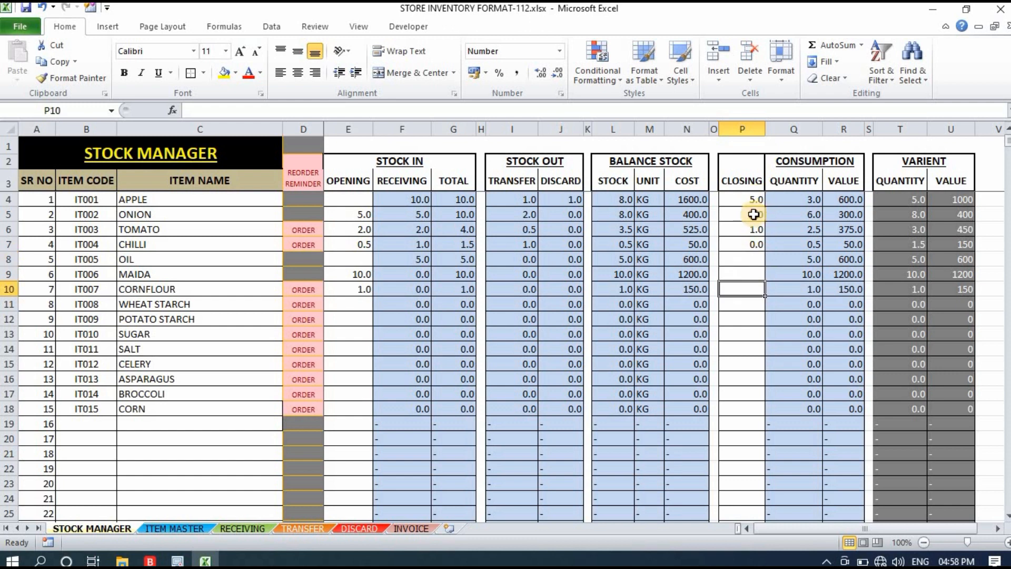
left_click_drag(754, 200, 745, 321)
left_click(741, 374)
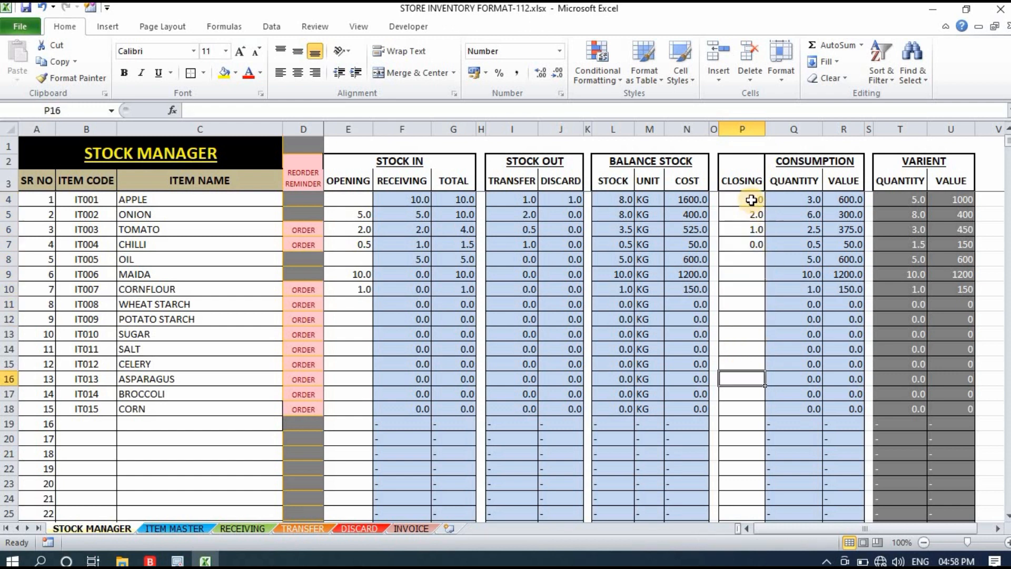
Examine the CLOSING figures and the CONSUMPTION quantities for the first items on STOCK MANAGER.
left_click_drag(751, 201, 745, 291)
left_click_drag(745, 398, 745, 402)
left_click(744, 318)
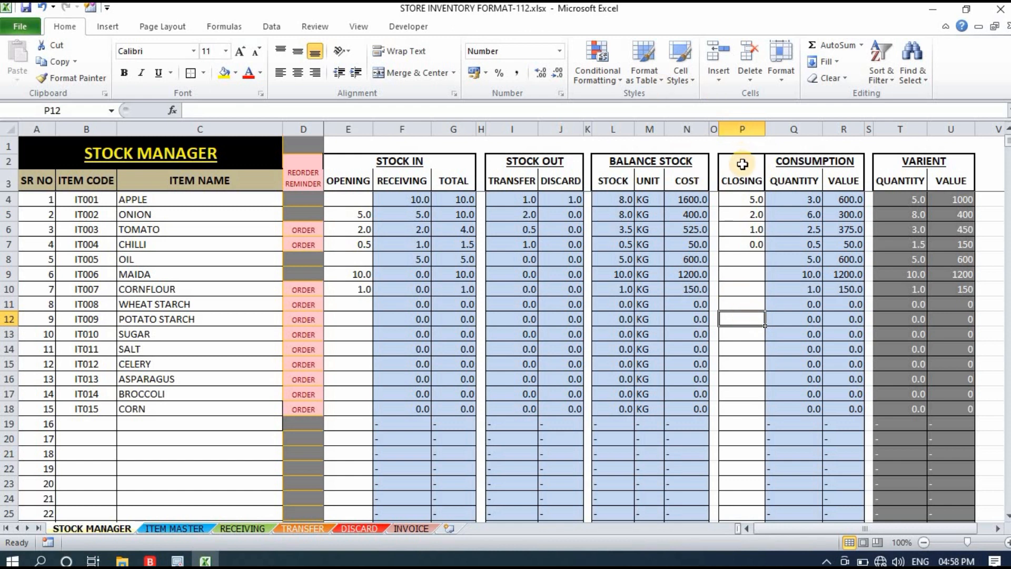
left_click_drag(744, 199, 738, 276)
left_click(738, 275)
left_click_drag(809, 198, 806, 273)
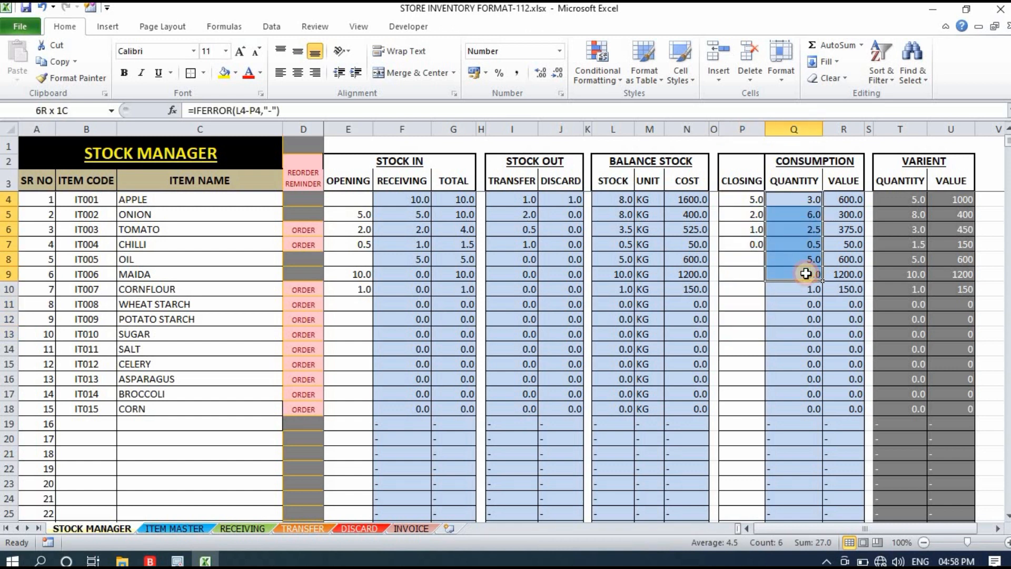
left_click_drag(806, 267, 805, 263)
left_click(805, 260)
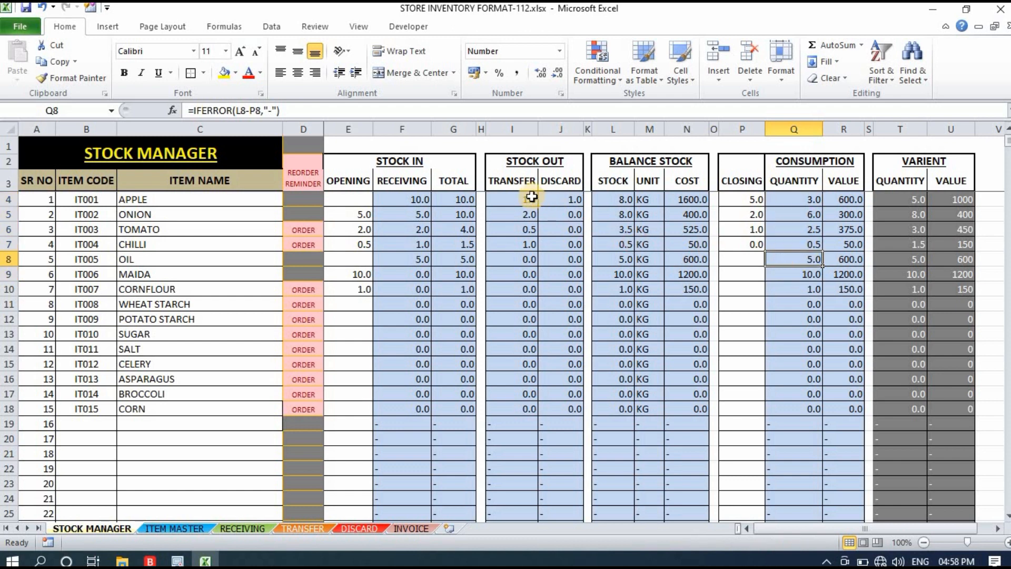
Review the TRANSFER, DISCARD and BALANCE STOCK columns against the CLOSING column.
left_click_drag(522, 195, 527, 387)
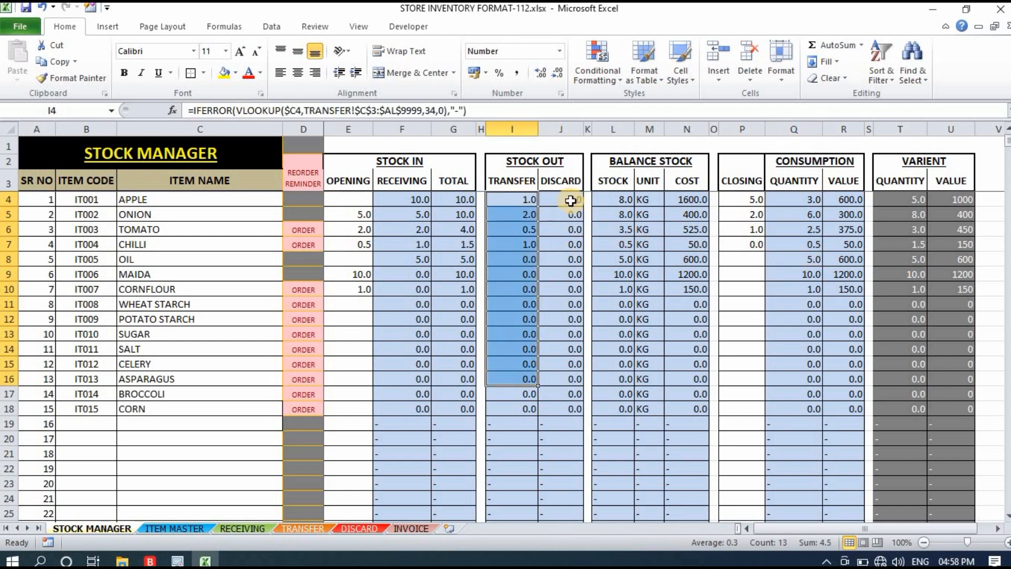
left_click_drag(569, 200, 571, 229)
left_click_drag(571, 330, 570, 336)
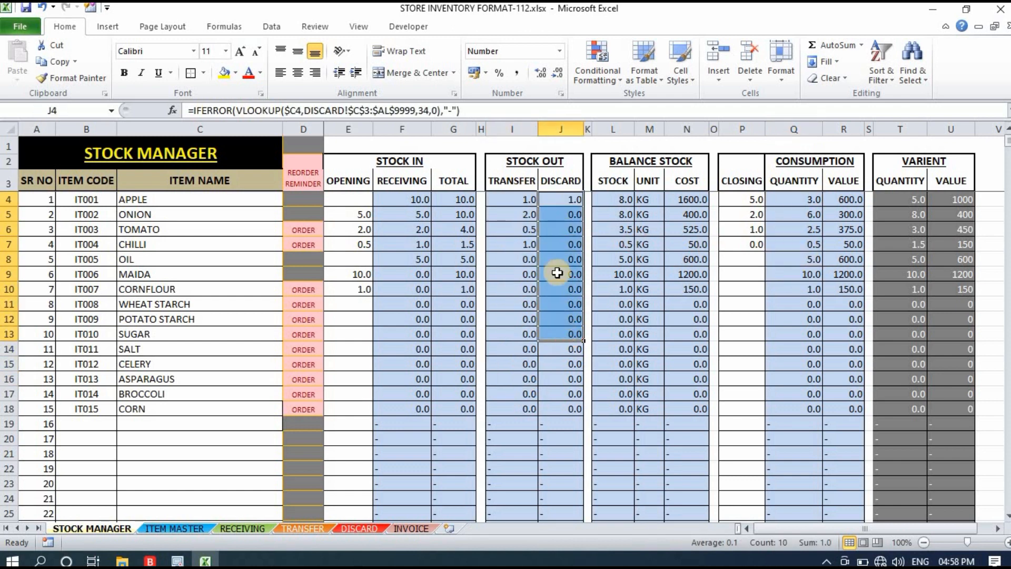
left_click_drag(559, 200, 574, 342)
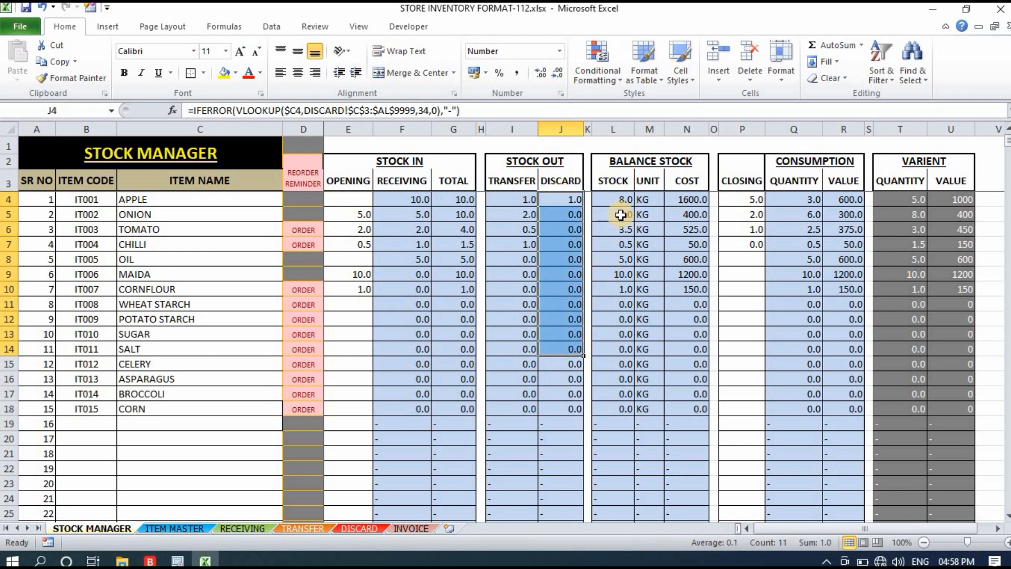
left_click_drag(614, 196, 629, 348)
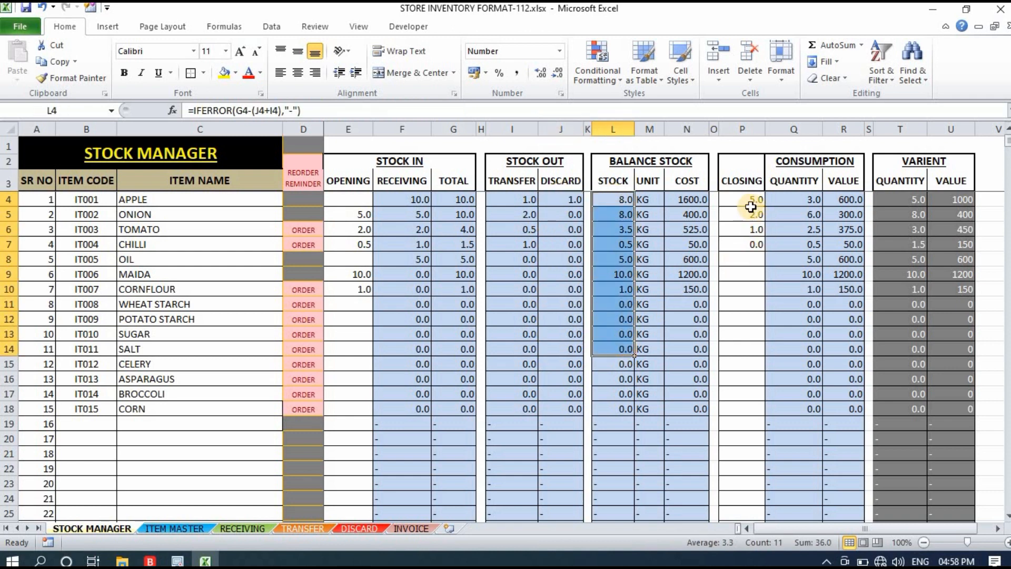
left_click_drag(743, 200, 751, 348)
left_click(748, 316)
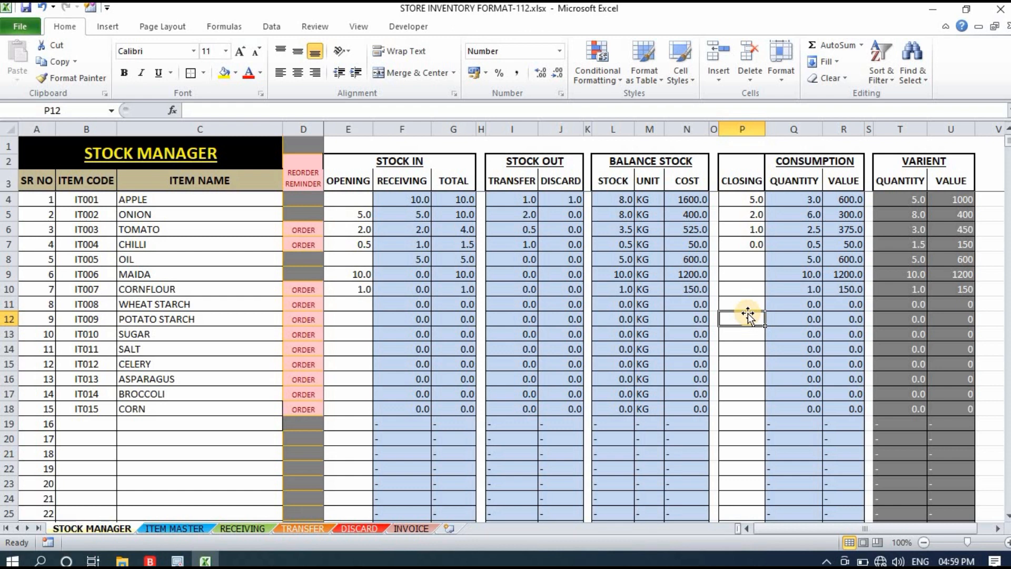
Compare the CLOSING entries with the CONSUMPTION quantity and value columns.
left_click(747, 289)
left_click_drag(737, 200, 753, 311)
left_click(737, 347)
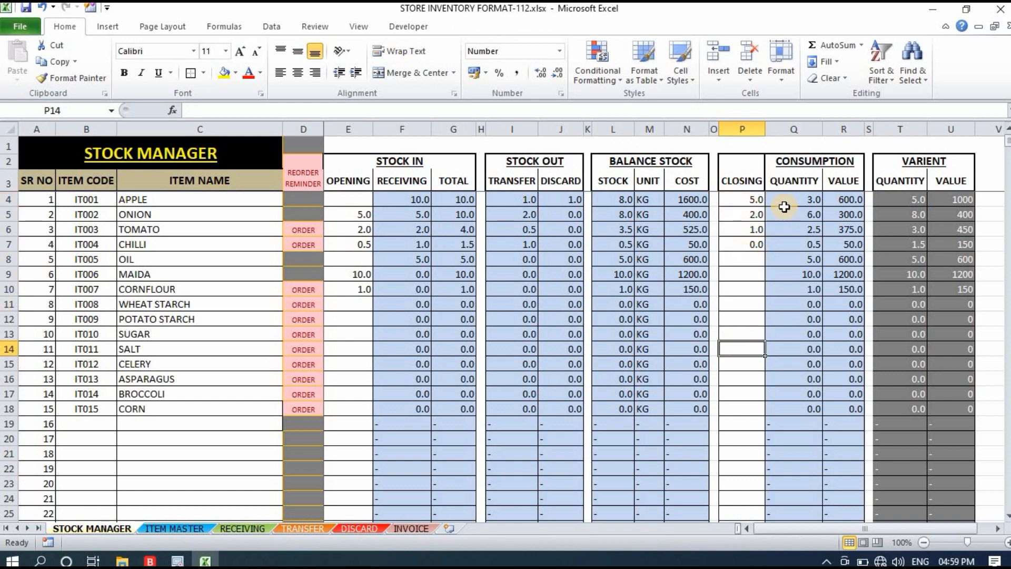
left_click_drag(795, 199, 808, 347)
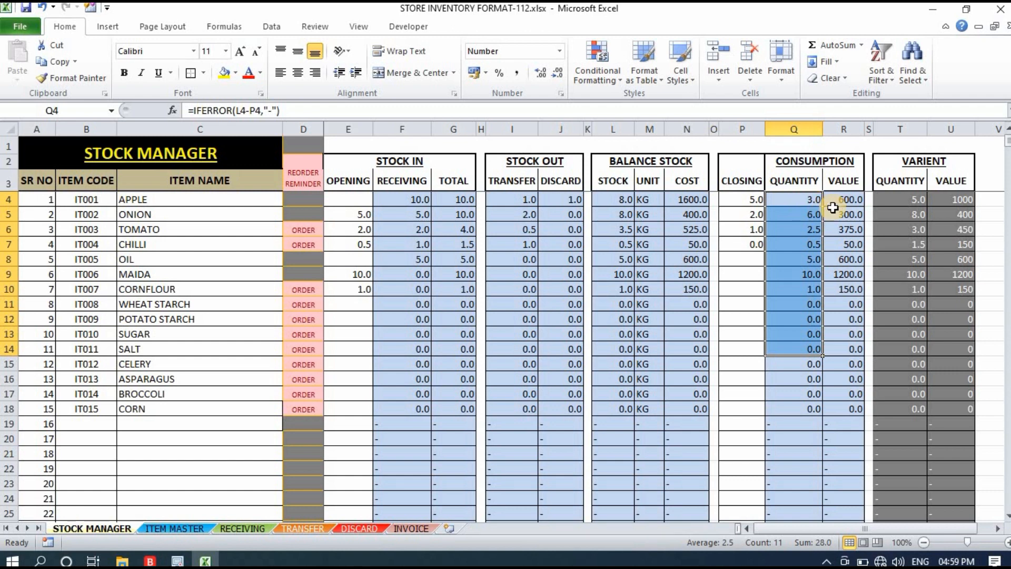
left_click_drag(845, 199, 849, 348)
left_click(748, 273)
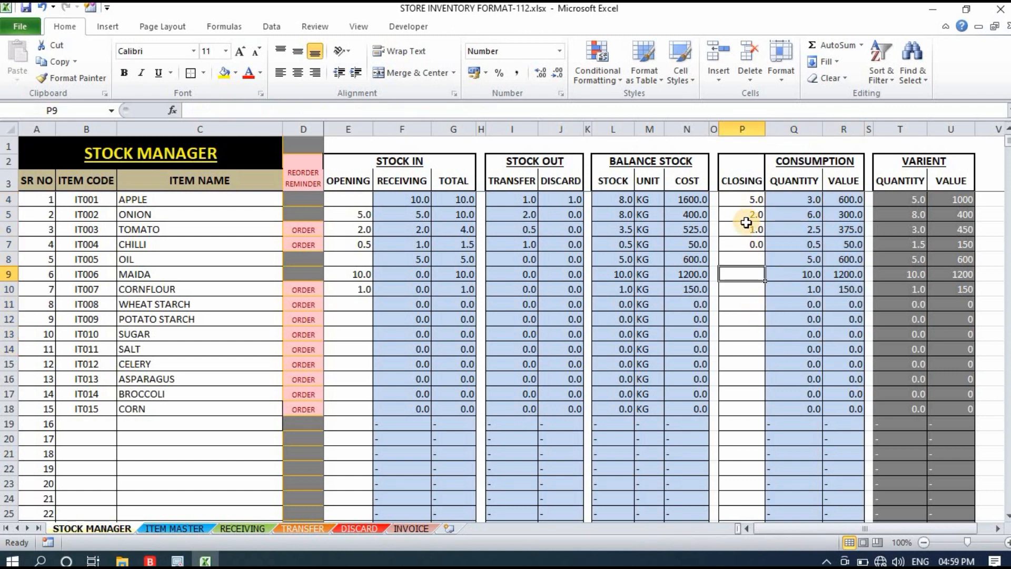
Look over the VARIENT quantity and value columns.
left_click_drag(905, 158, 947, 299)
left_click(985, 229)
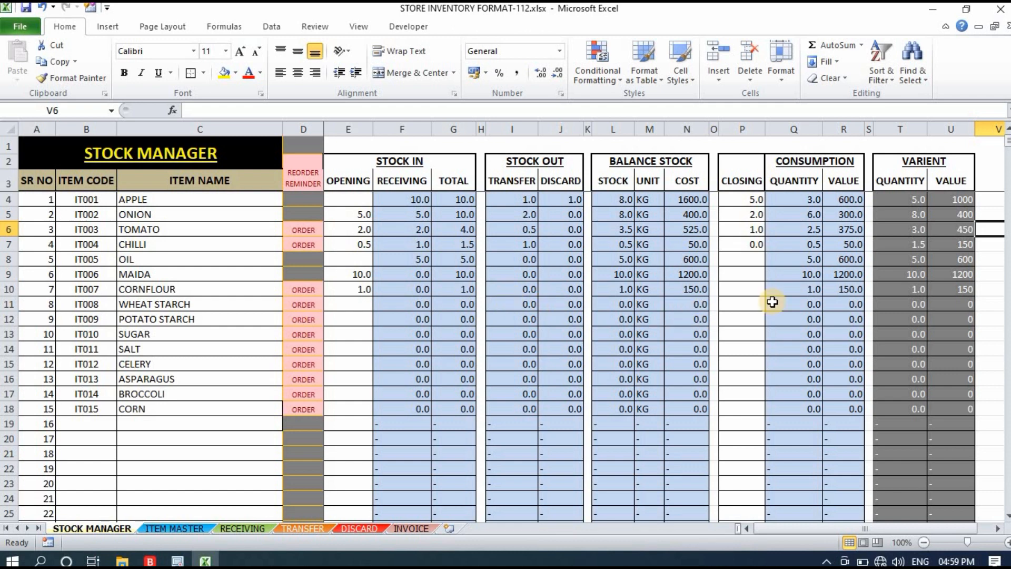
left_click_drag(901, 168, 947, 319)
left_click(742, 274)
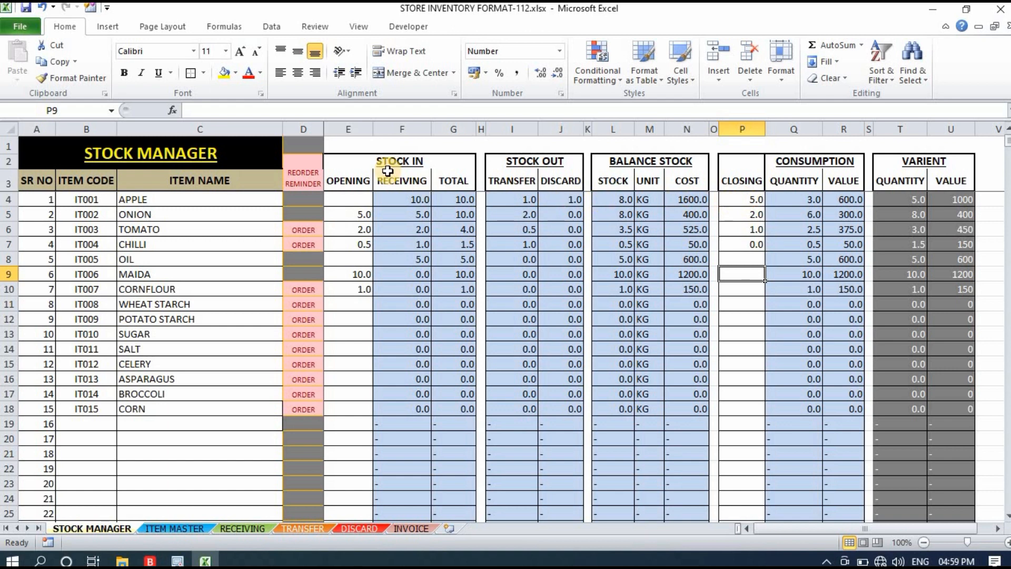
Trace APPLE's receiving, transfer, discard and balance stock cells, and compare them with the CLOSING column.
left_click(348, 182)
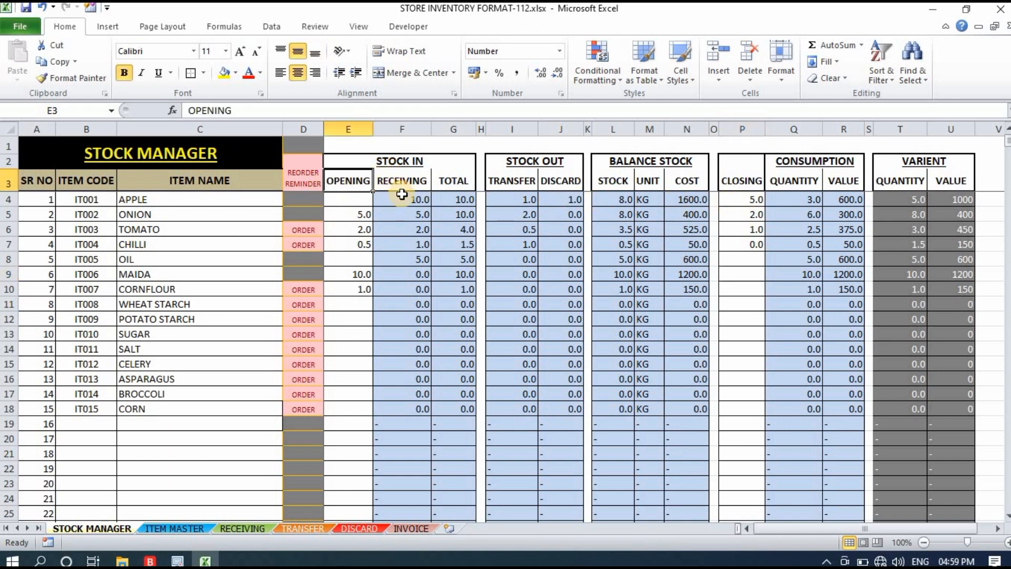
left_click(413, 196)
left_click(521, 199)
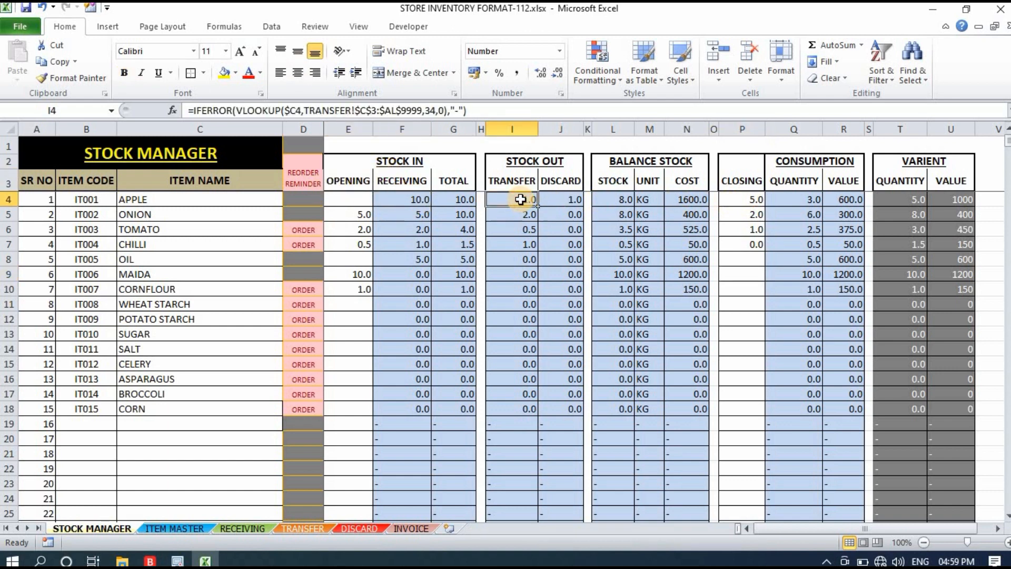
left_click(566, 198)
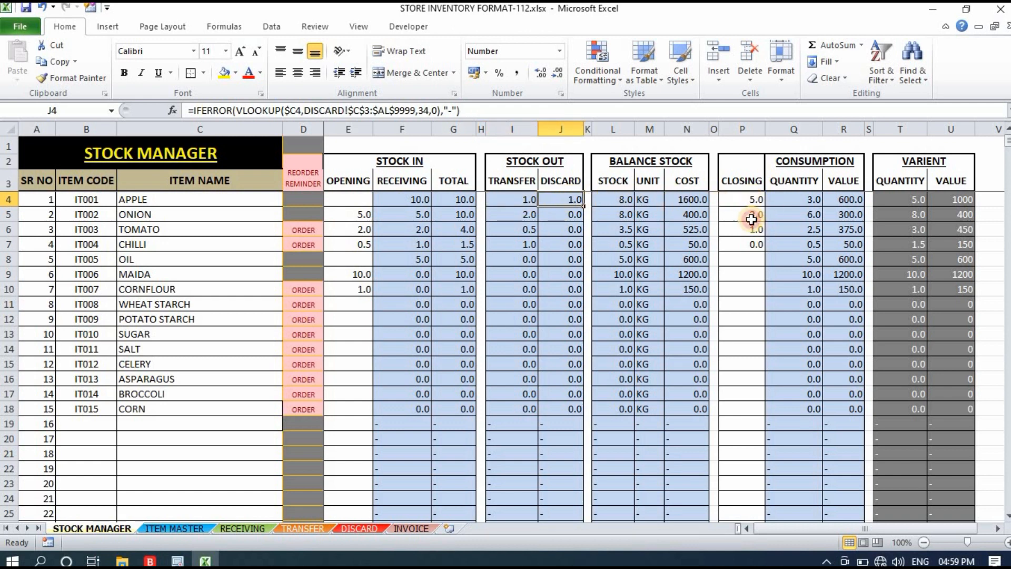
left_click_drag(754, 199, 739, 259)
left_click(618, 200)
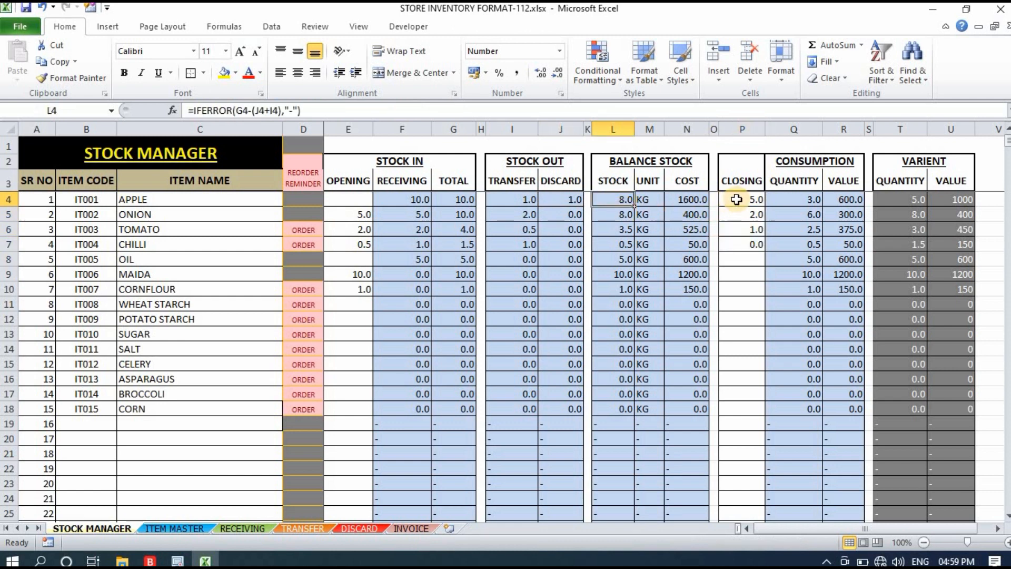
left_click_drag(738, 199, 742, 266)
left_click(742, 289)
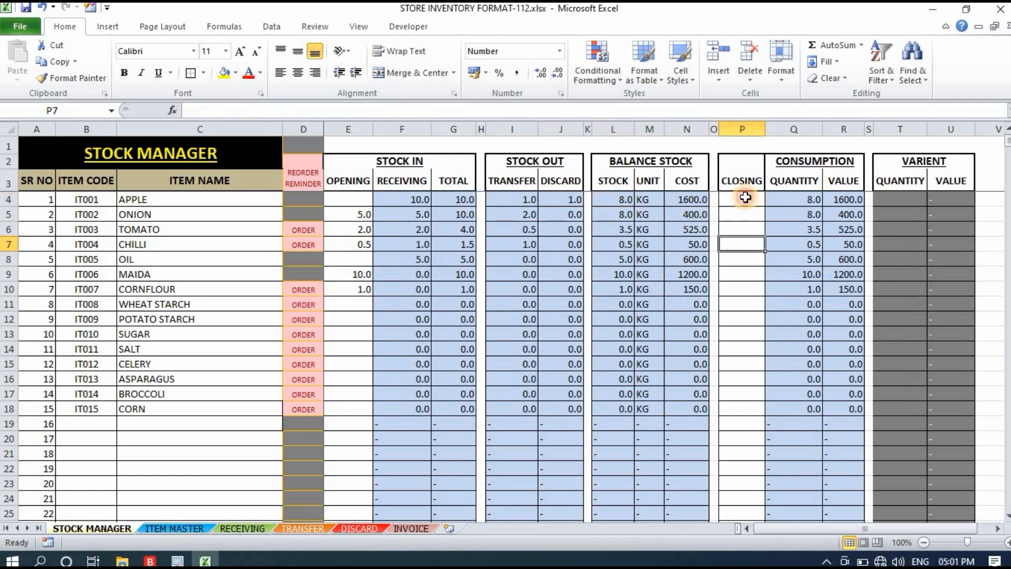
Enter a CLOSING stock of 6 for APPLE and check its VARIENT quantity formula against the balance stock.
left_click(743, 199)
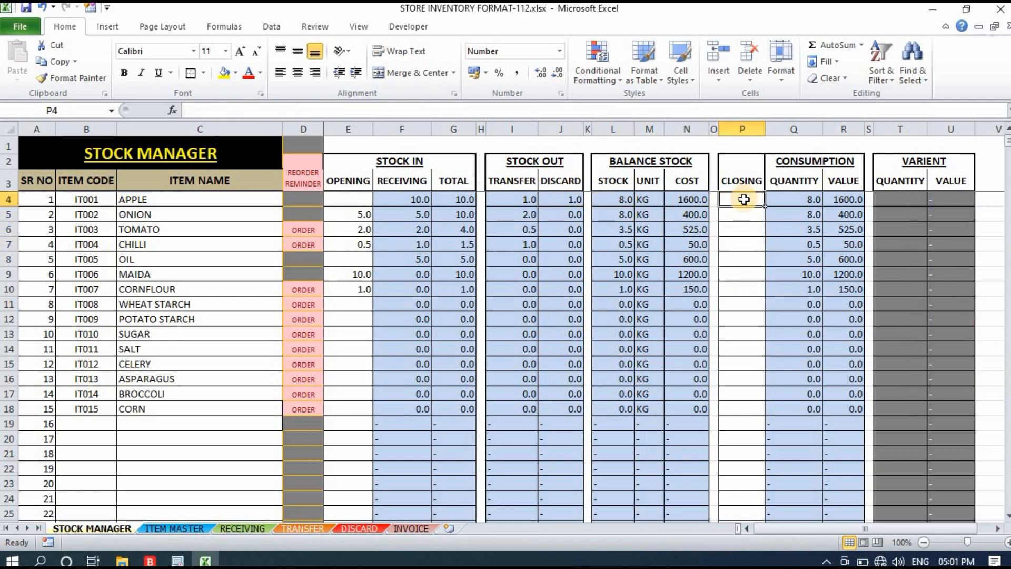
type("6")
key("Return")
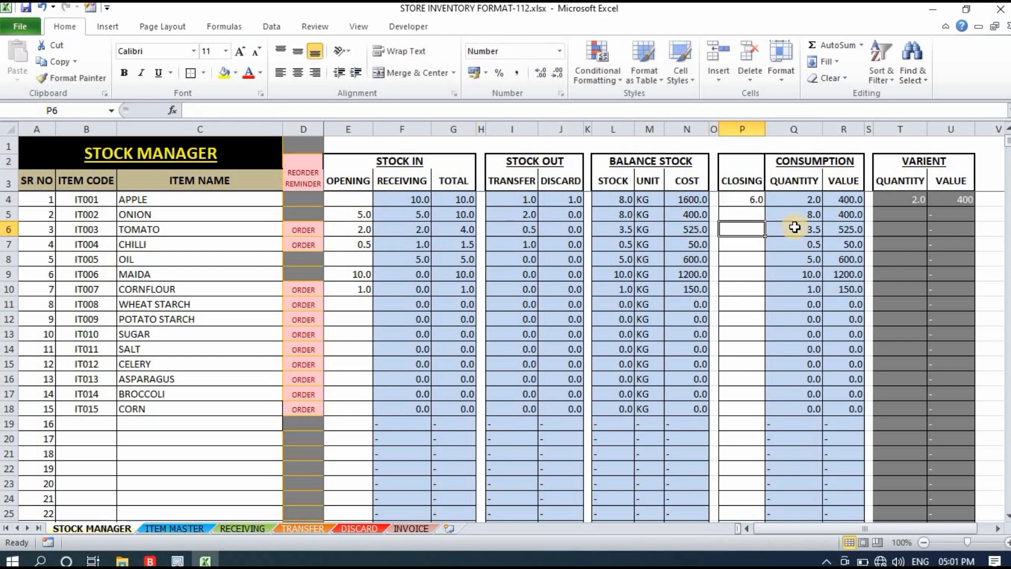
left_click(916, 200)
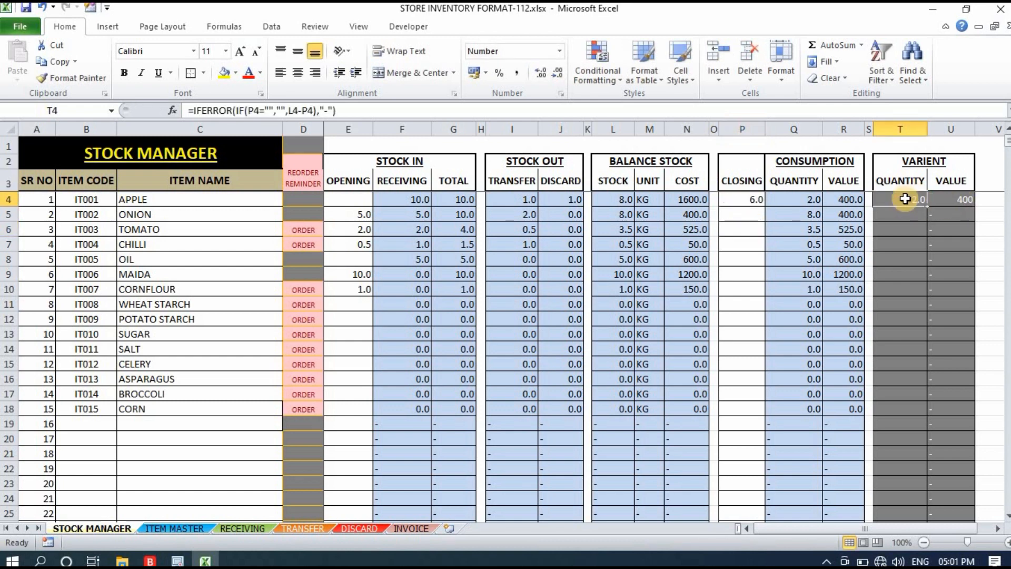
left_click(617, 200)
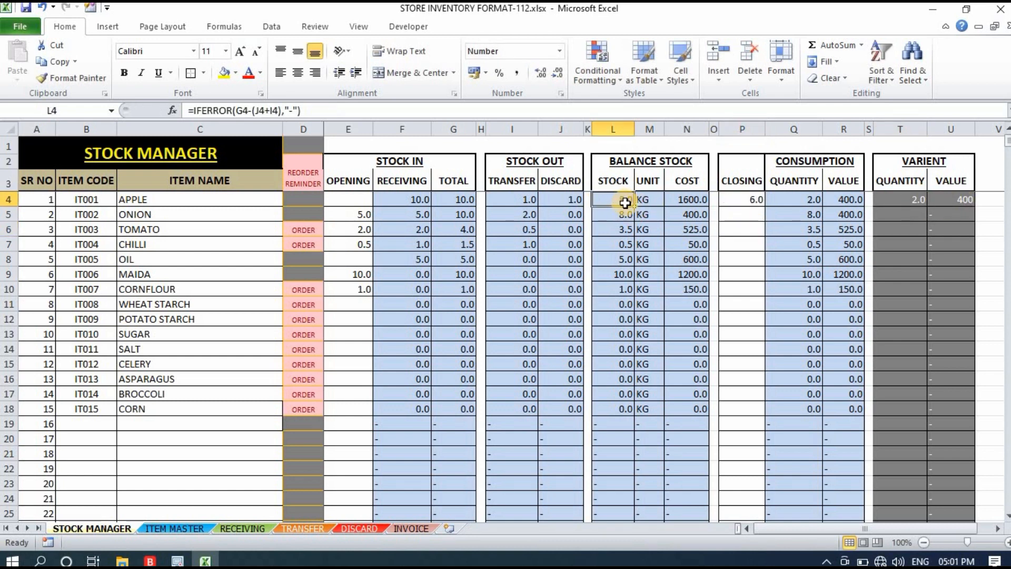
left_click(749, 200)
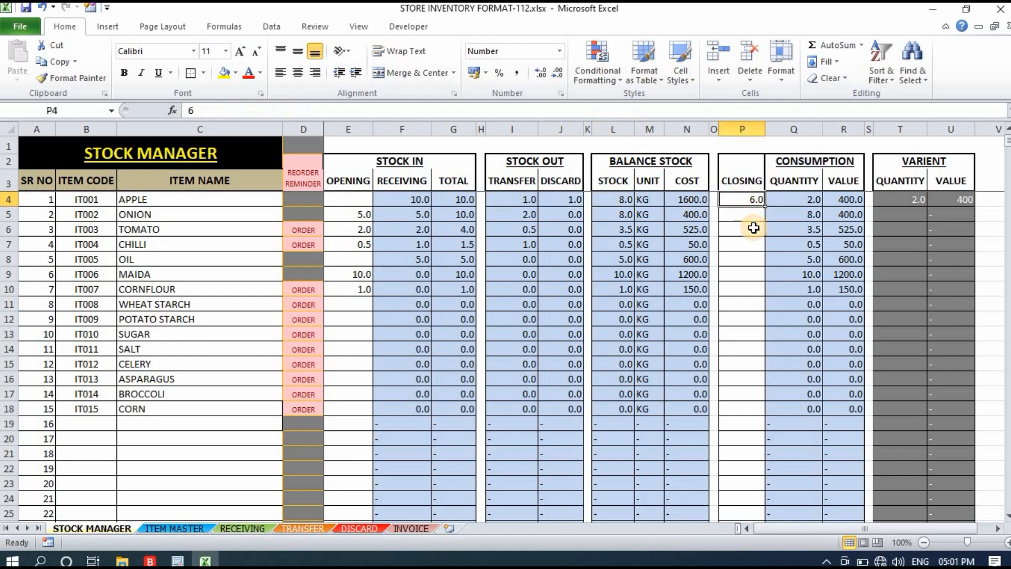
Enter a CLOSING stock of 7 for ONION and inspect its VARIENT quantity formula.
left_click(755, 215)
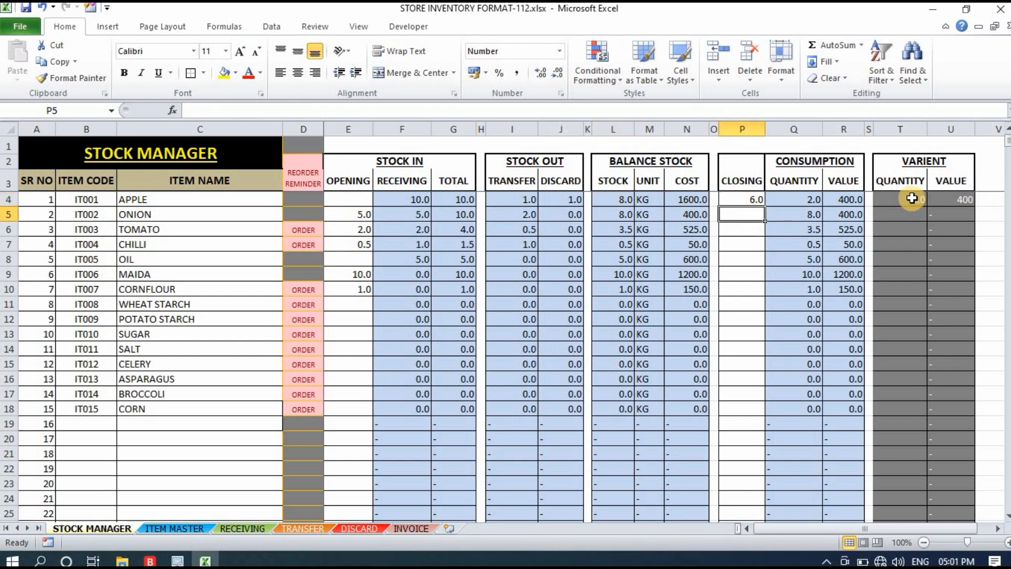
left_click(619, 215)
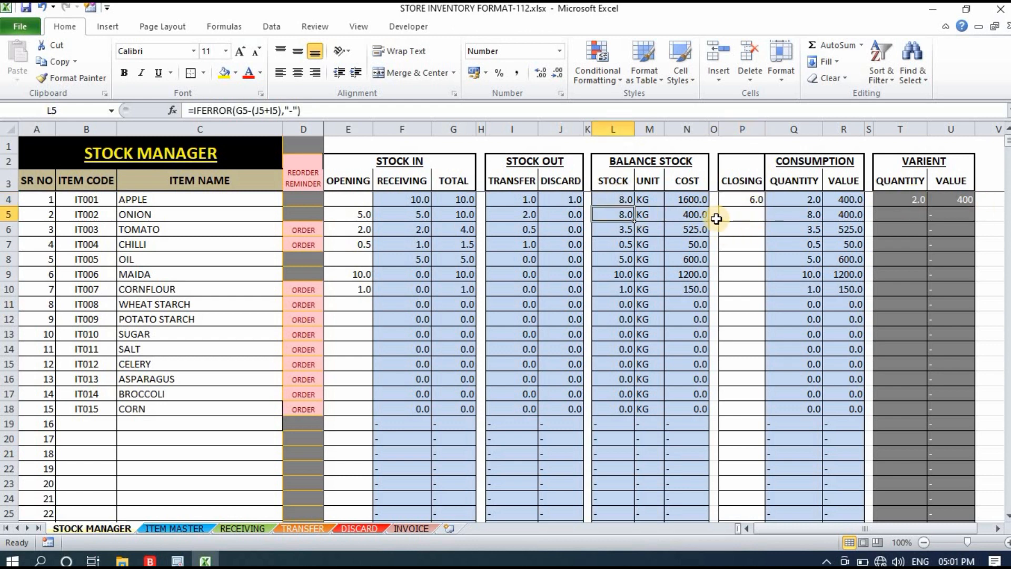
left_click(741, 214)
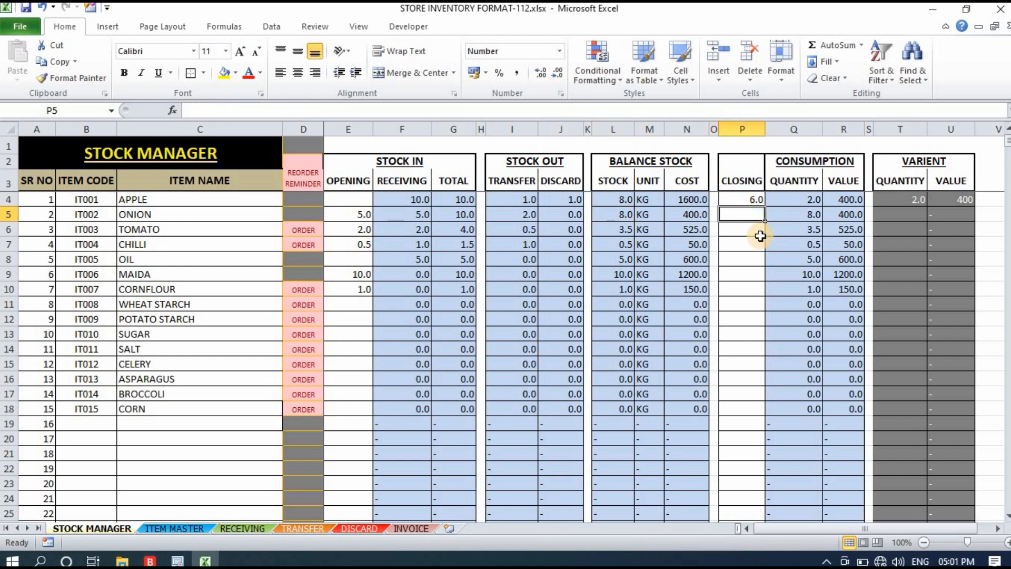
type("7")
left_click(760, 235)
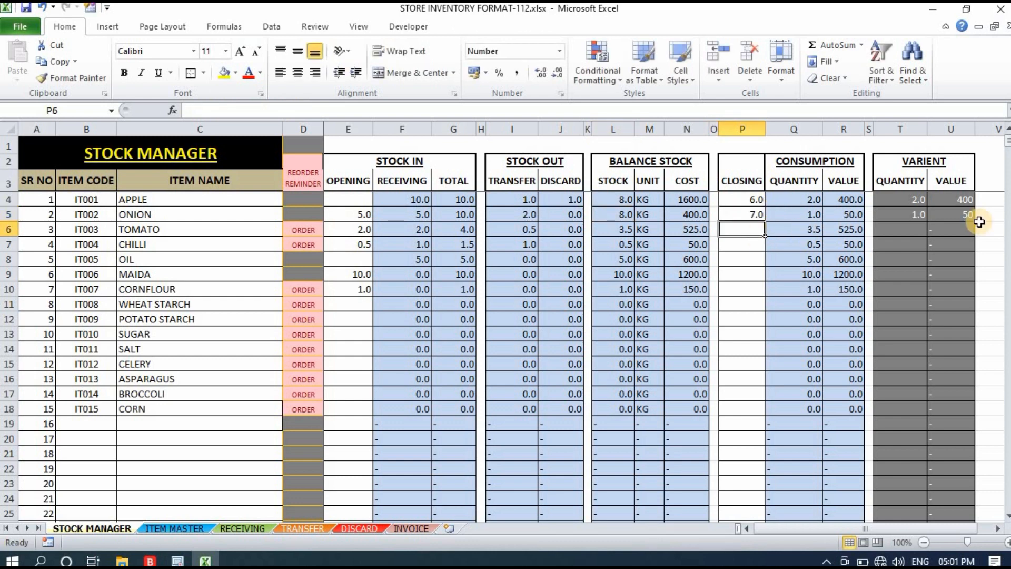
left_click(922, 214)
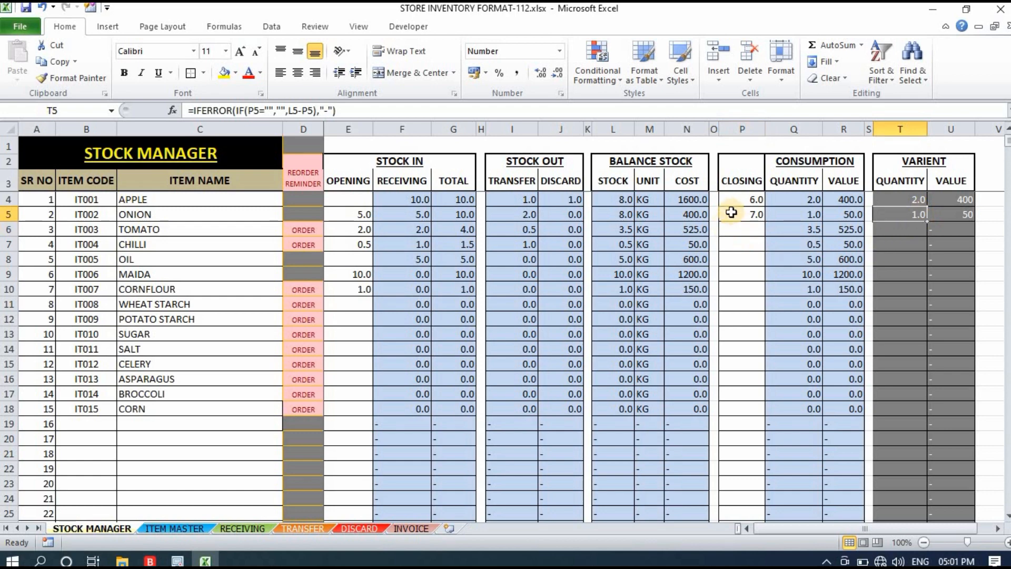
Review the CLOSING column and the VARIENT quantities and values for APPLE and ONION, including APPLE's value formula.
left_click_drag(740, 199, 745, 478)
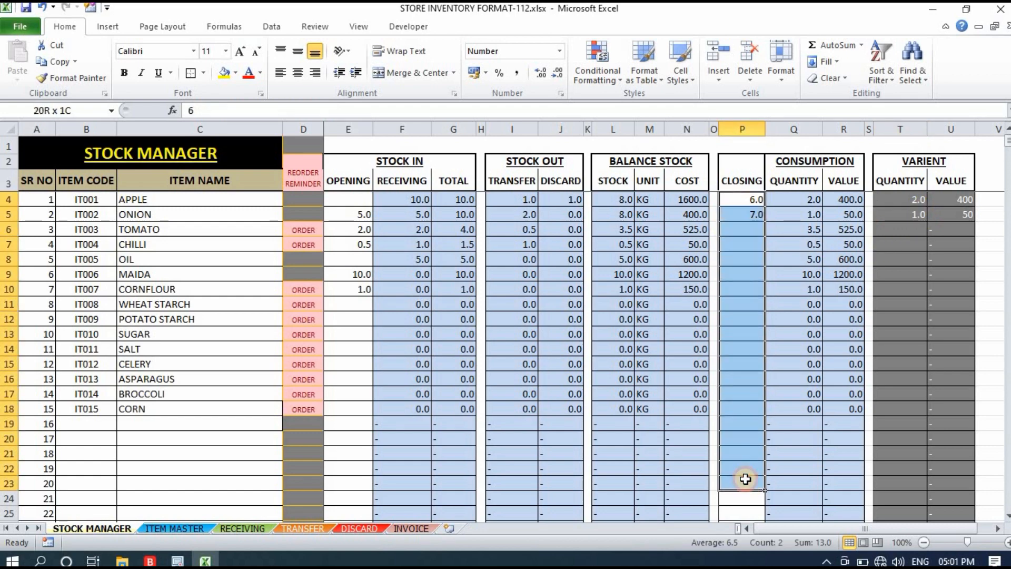
left_click(748, 378)
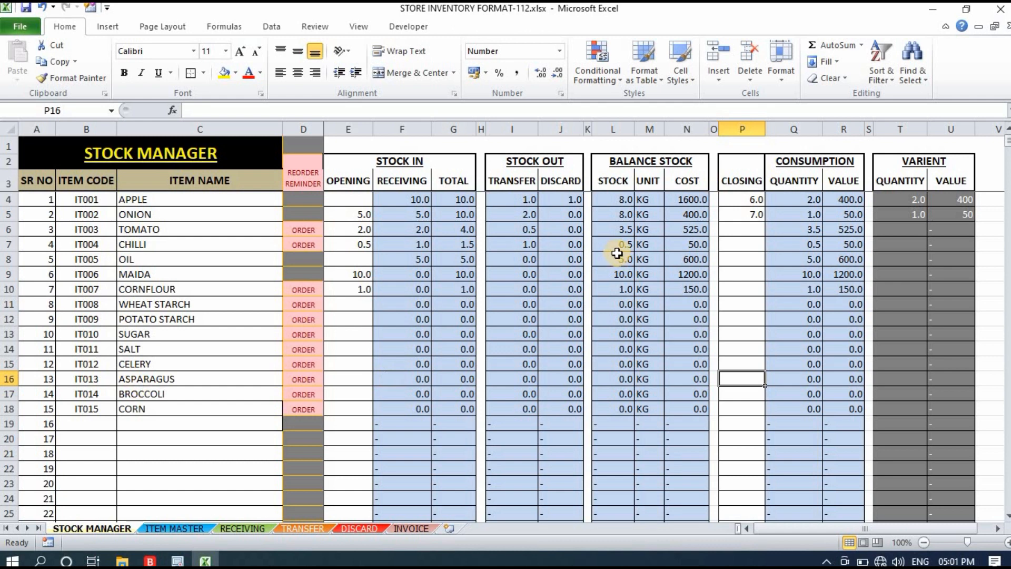
left_click(742, 230)
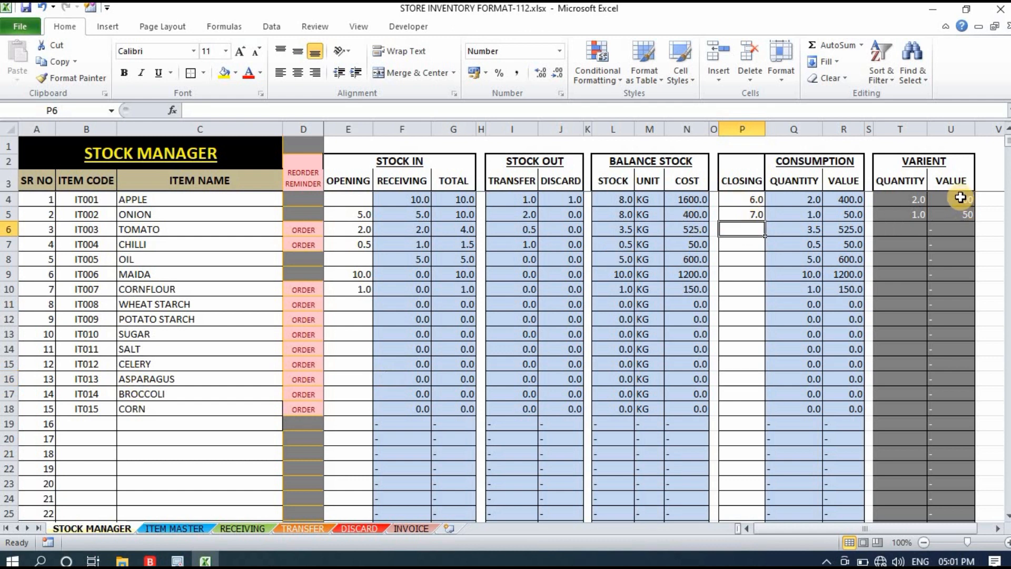
left_click_drag(960, 197, 959, 224)
left_click(745, 273)
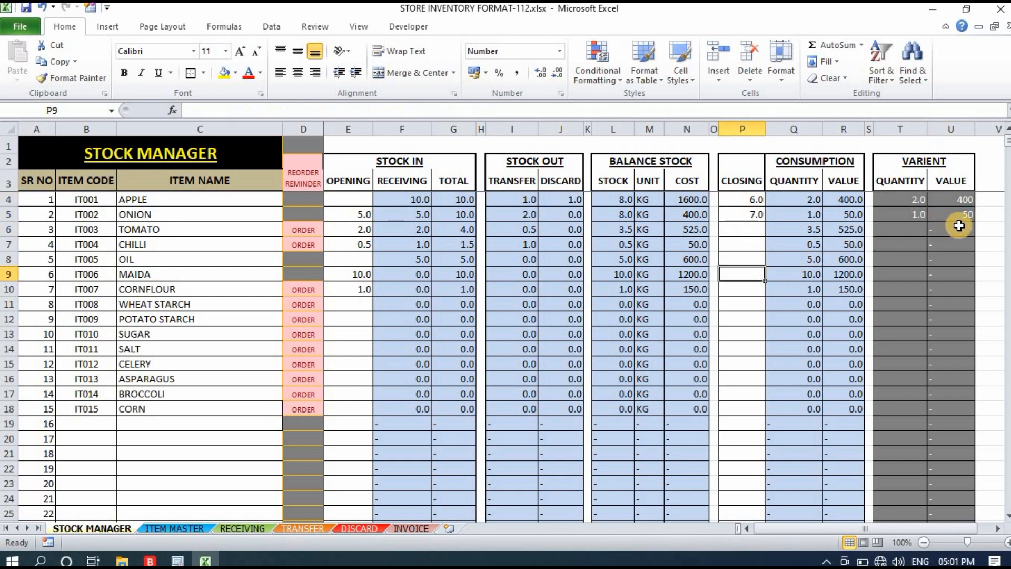
left_click(950, 199)
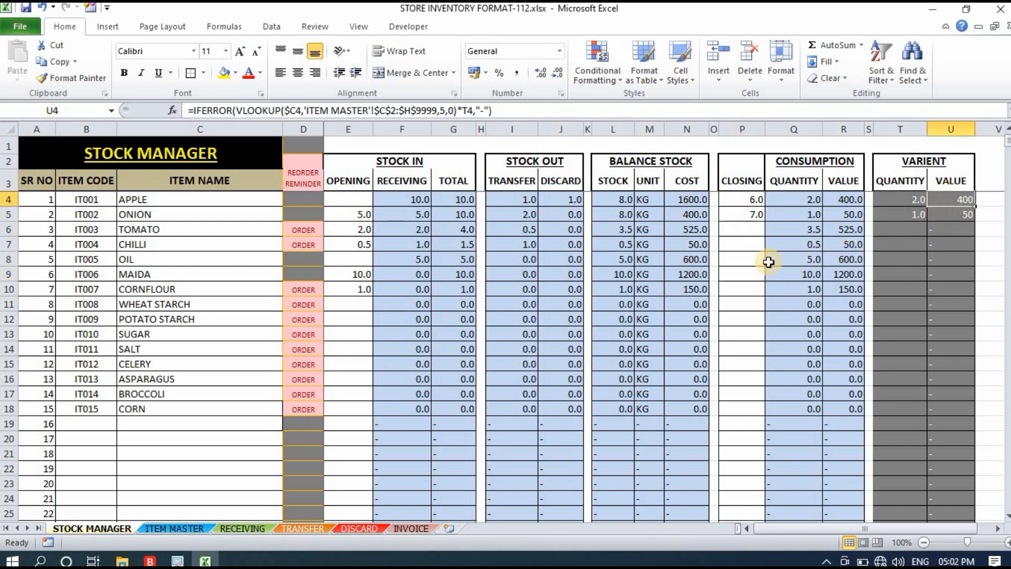
left_click_drag(899, 199, 942, 214)
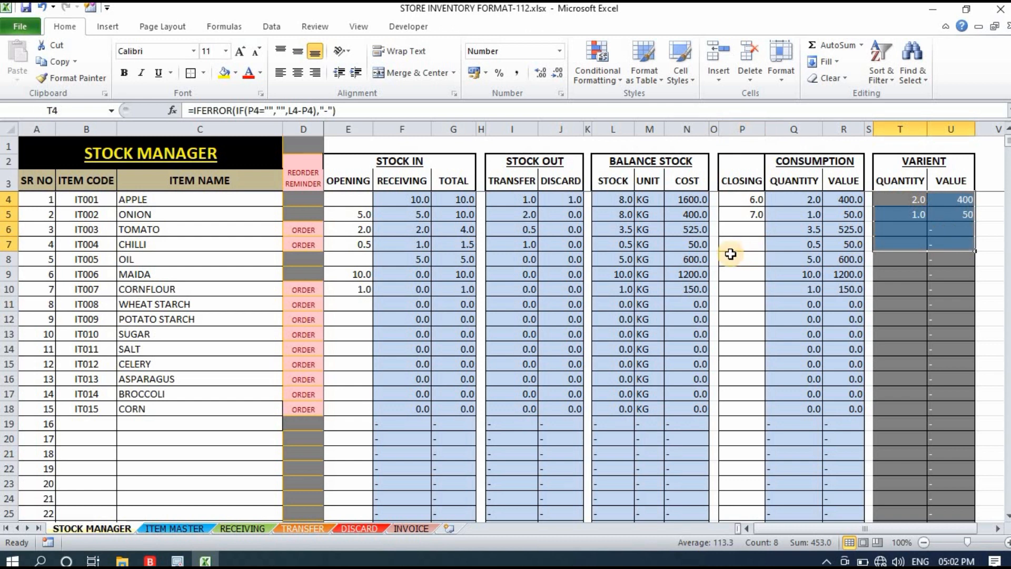
left_click(738, 258)
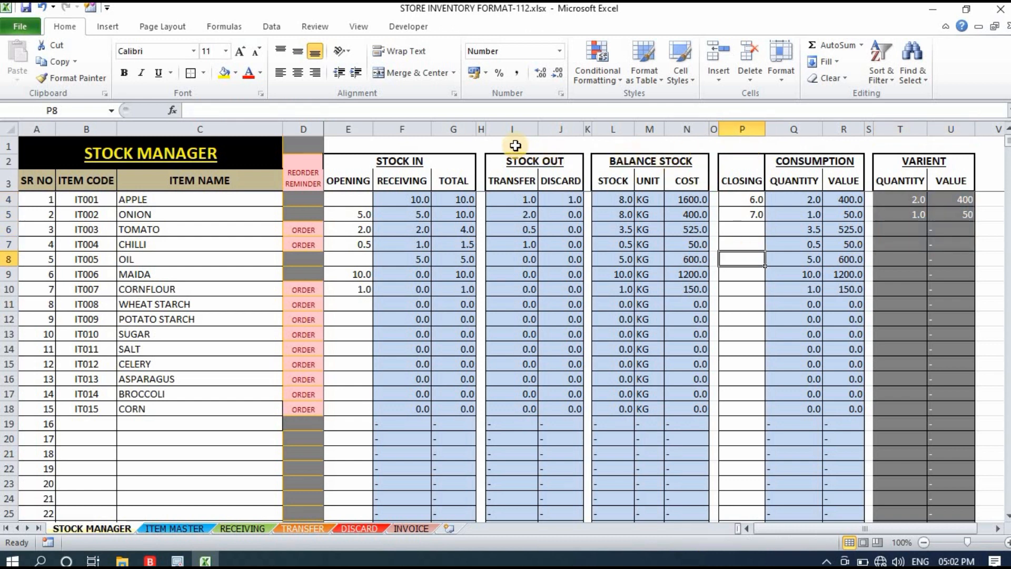
Start a total formula in row 1 above the TRANSFER column on STOCK MANAGER.
left_click(515, 144)
type("=")
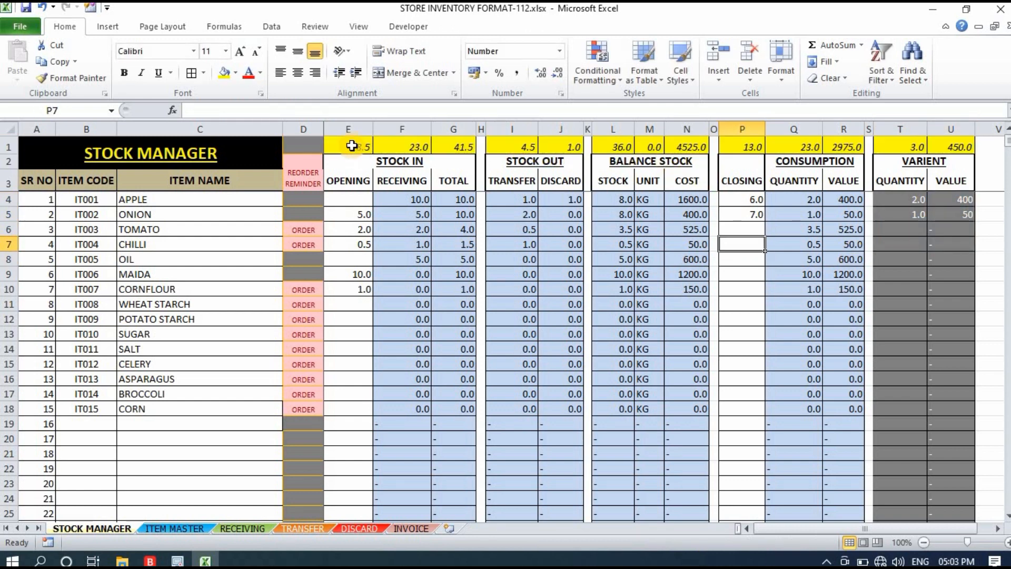
Inspect the row 1 SUM formulas for OPENING, RECEIVING and TOTAL, comparing the TOTAL sum with the item quantities below.
left_click_drag(350, 142, 402, 142)
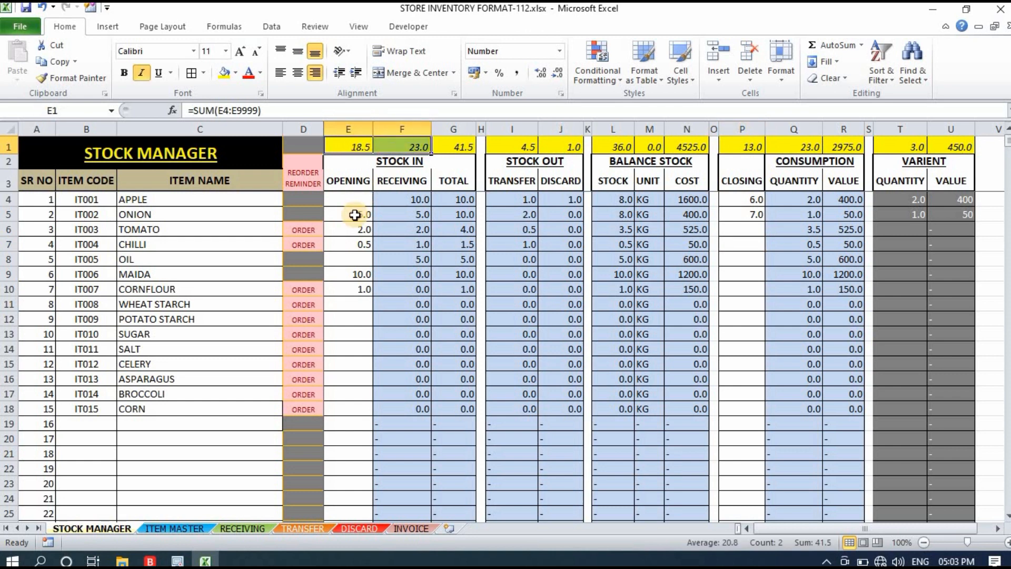
left_click(355, 215)
left_click(356, 229)
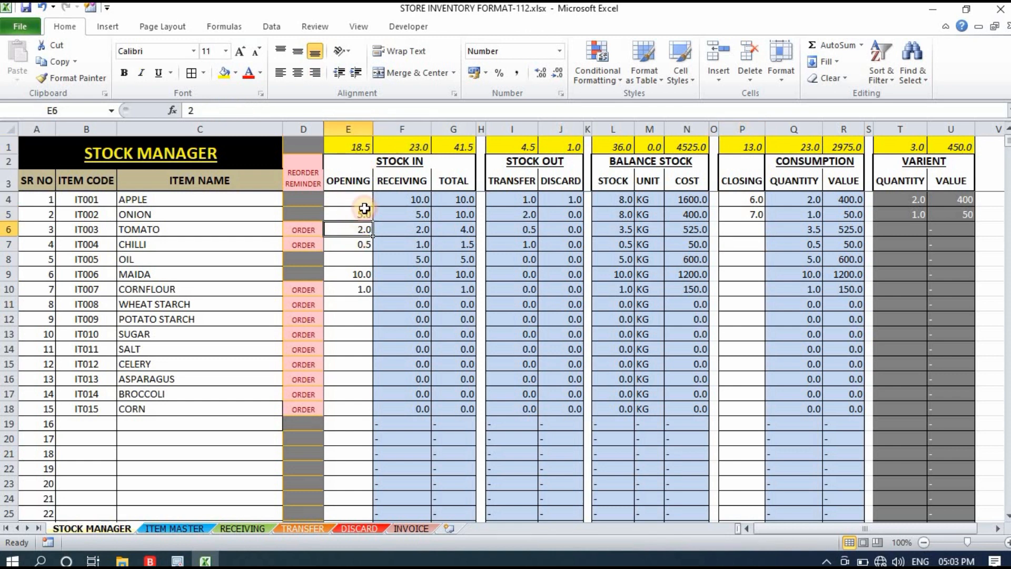
left_click(360, 147)
left_click(409, 143)
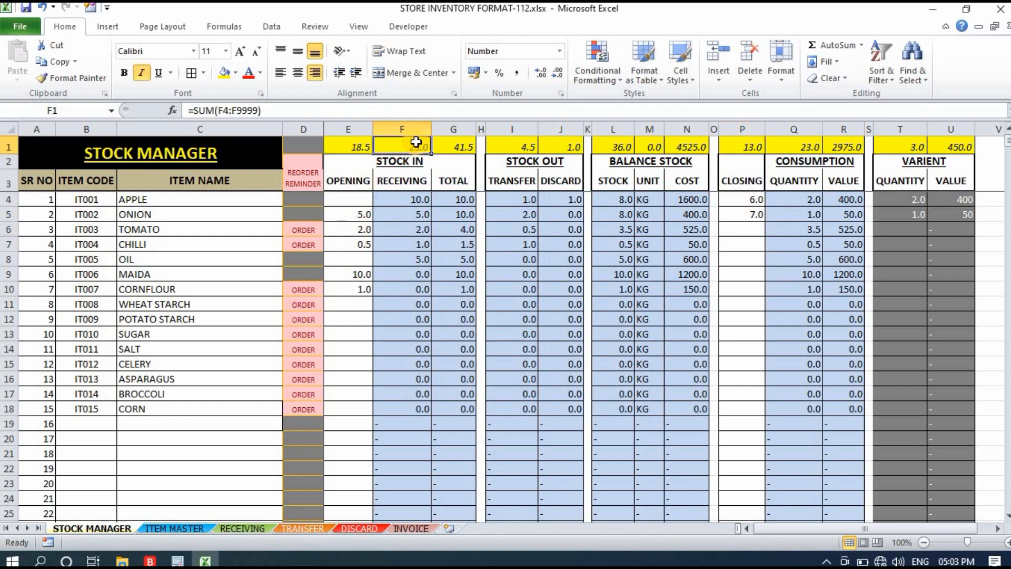
left_click(457, 146)
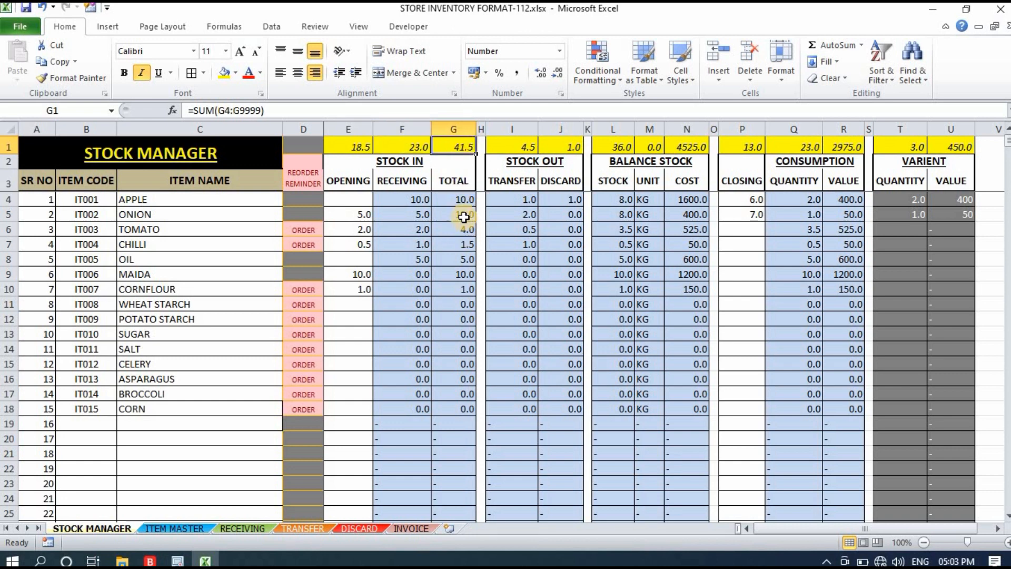
left_click_drag(462, 200, 458, 321)
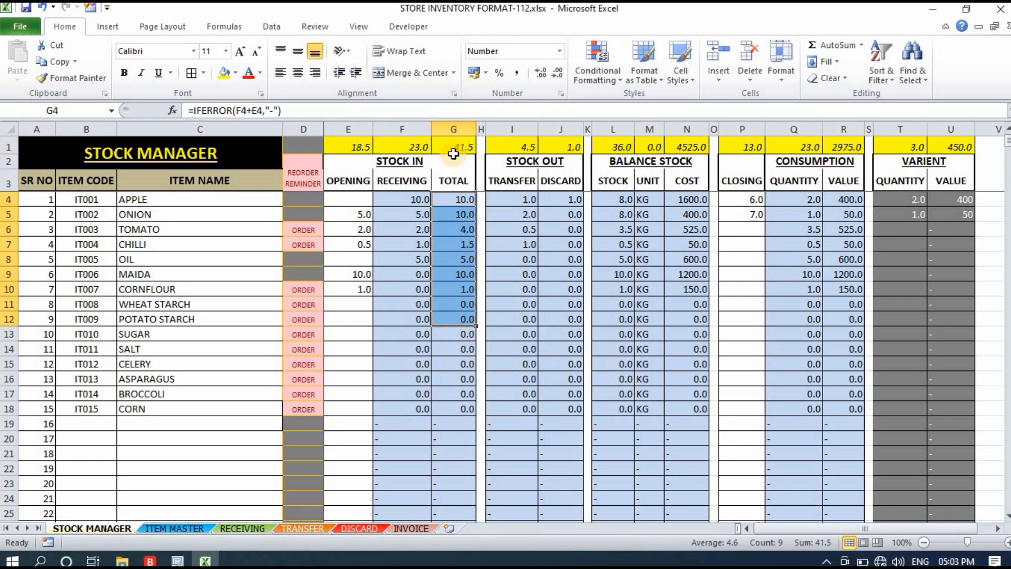
left_click(454, 149)
Check the row 1 totals above the TRANSFER, UNIT, CLOSING and VARIENT VALUE columns.
left_click(529, 147)
left_click(649, 147)
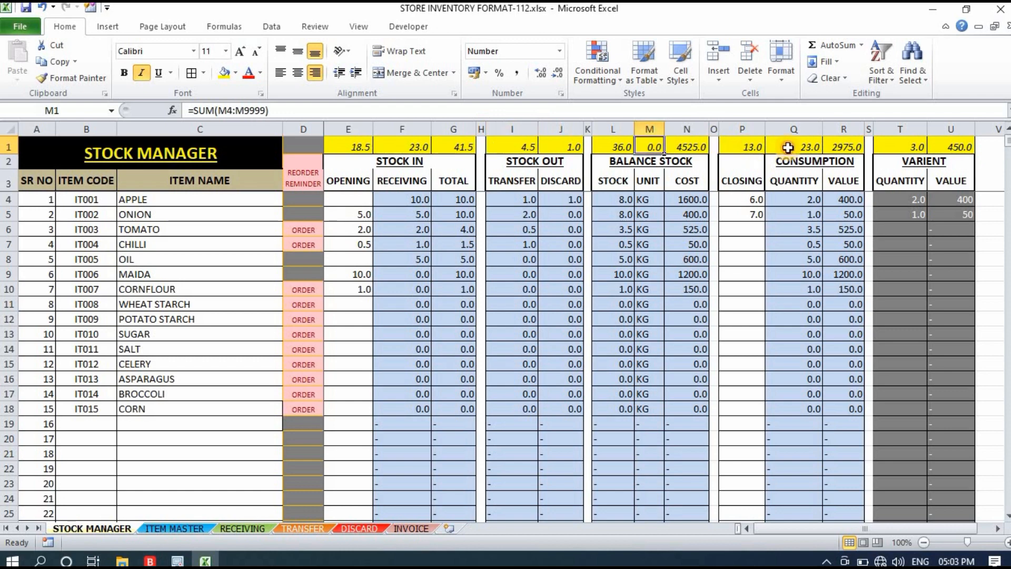
left_click(741, 147)
left_click(950, 147)
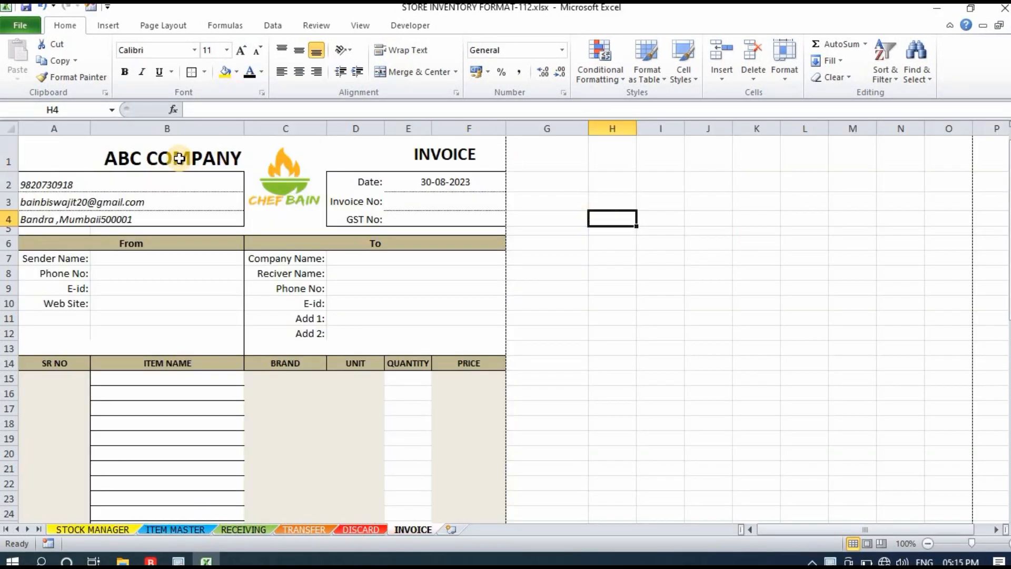
Look over the INVOICE sheet's layout from the company header through the item table to the totals block.
left_click_drag(50, 154, 375, 475)
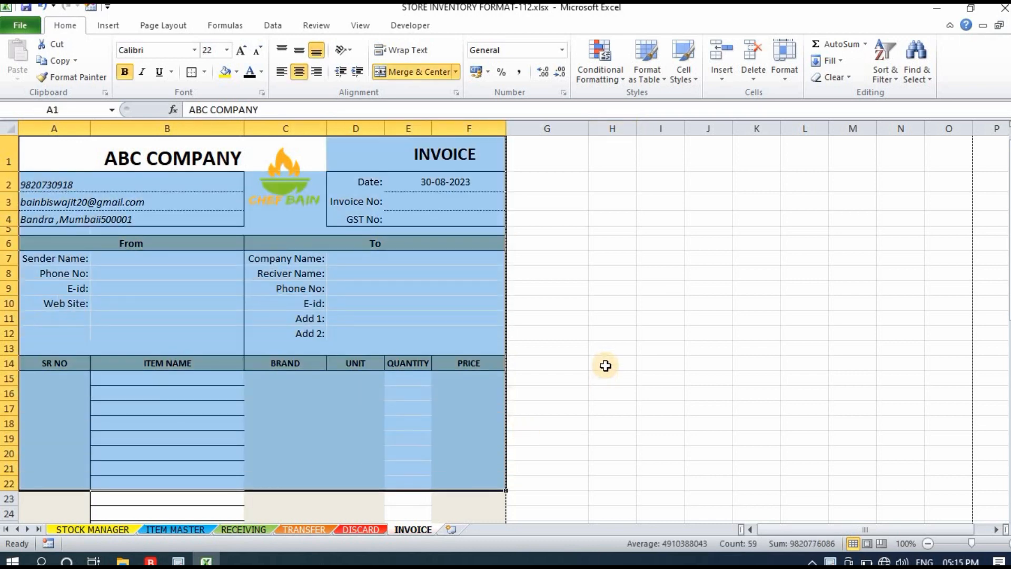
left_click(606, 361)
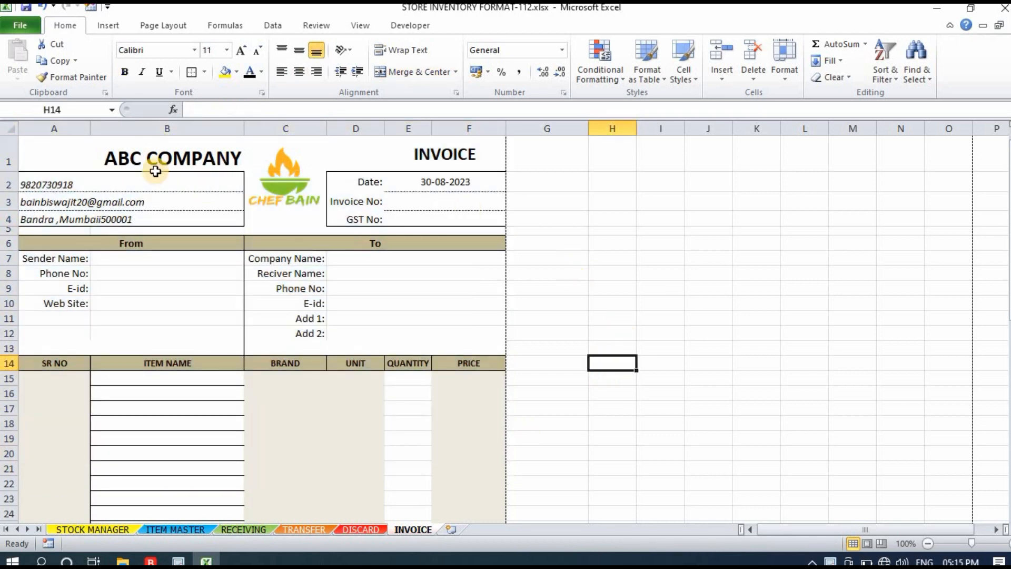
left_click_drag(143, 159, 270, 221)
left_click_drag(417, 340, 426, 491)
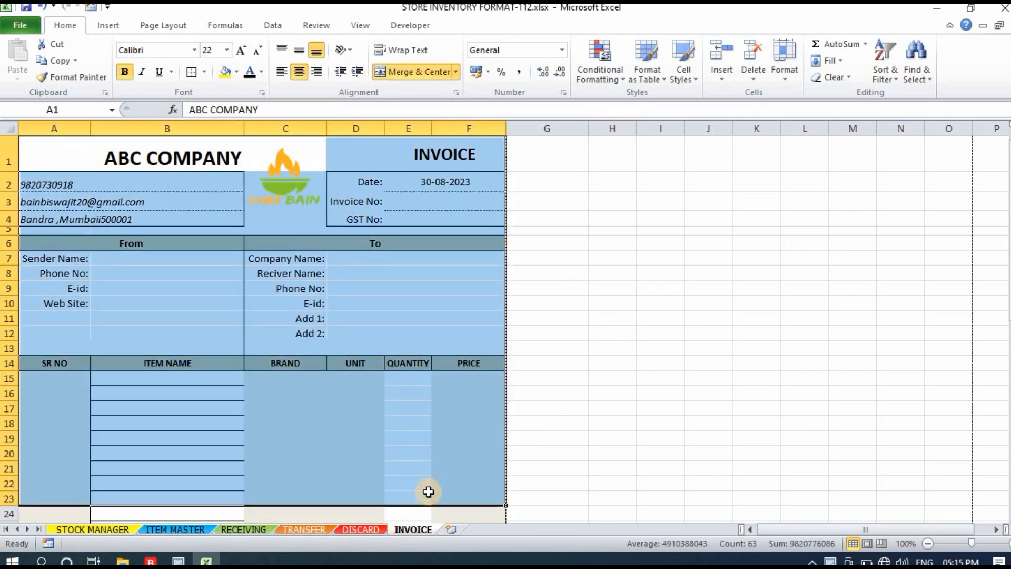
scroll(428, 491, "down", 6)
scroll(427, 491, "down", 3)
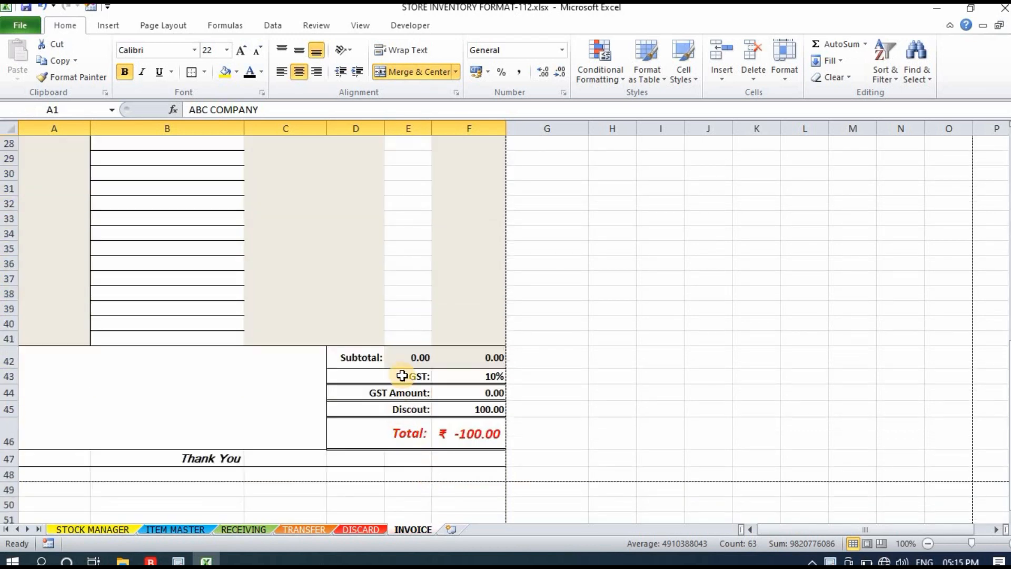
Check the GST and Discout rows in the invoice totals block, and clear the discount amount.
left_click(397, 391)
left_click(411, 412)
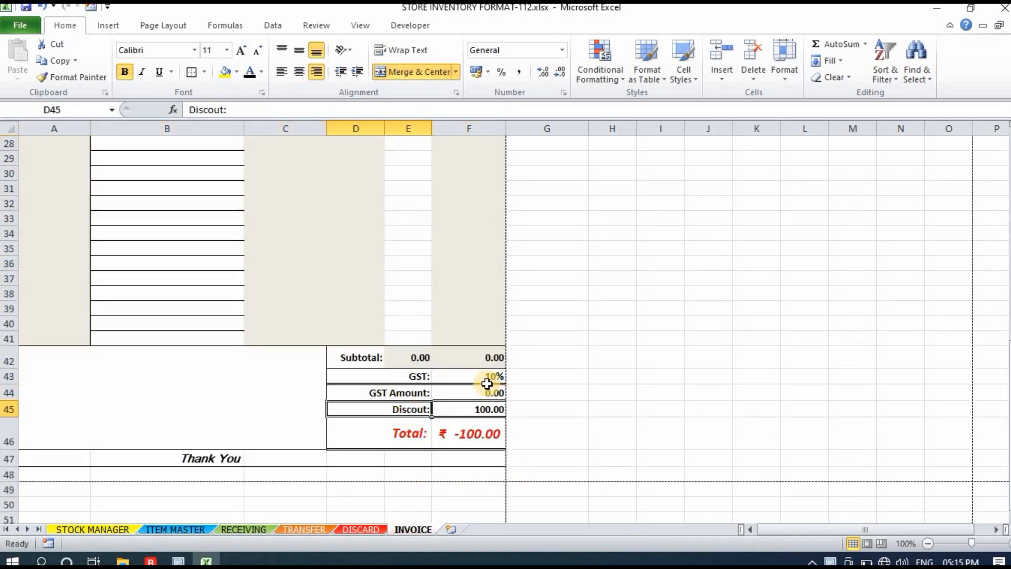
left_click(487, 376)
left_click(485, 409)
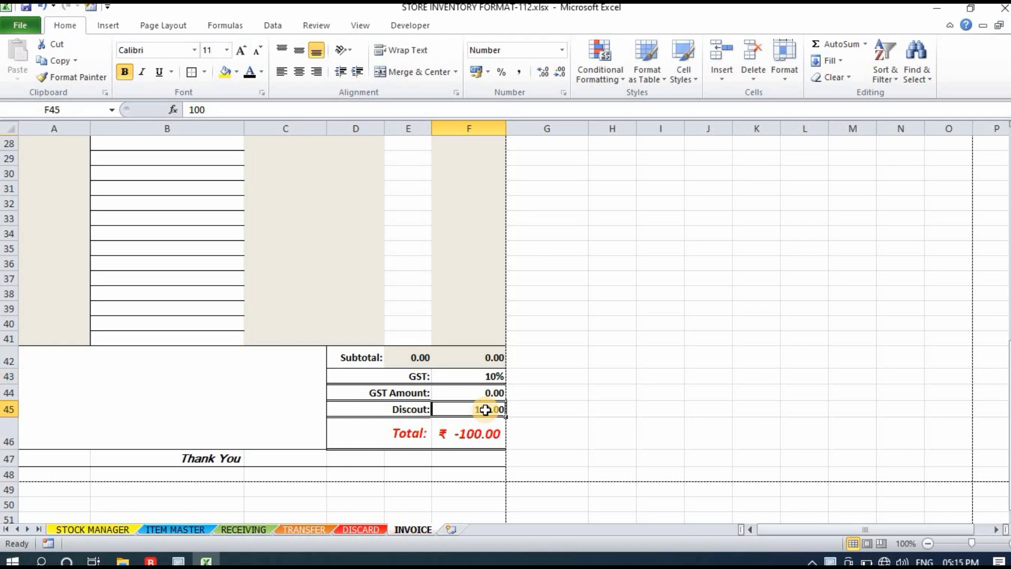
key("Delete")
left_click(575, 410)
Review the invoice header's company name, title, phone, e-mail and address cells.
scroll(460, 386, "up", 9)
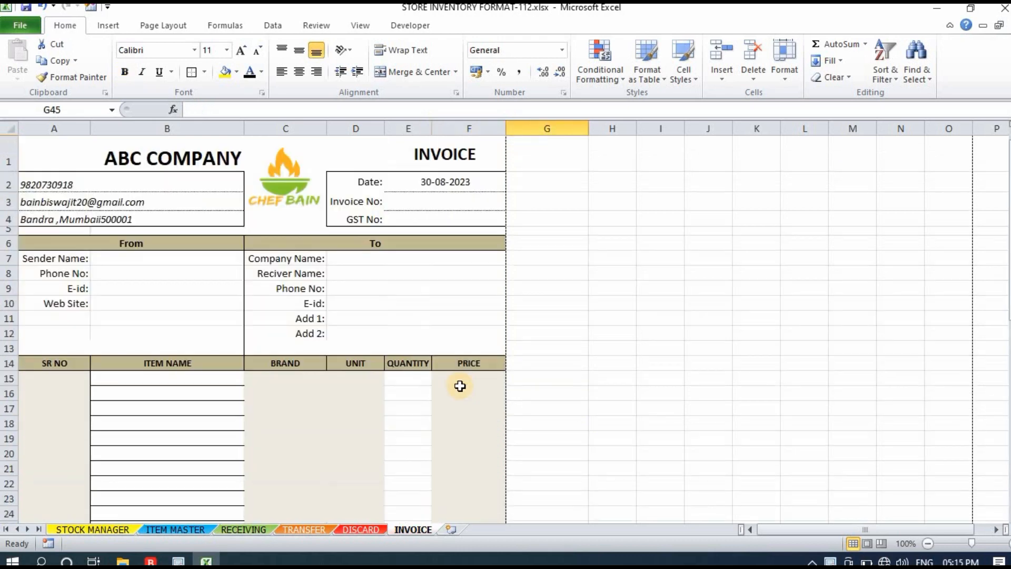
left_click(624, 303)
left_click(168, 154)
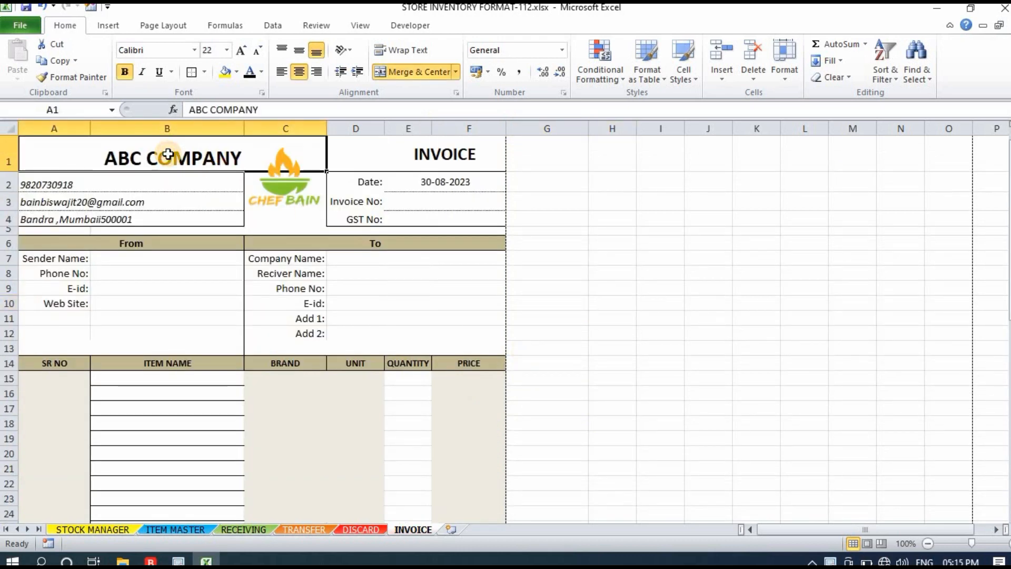
left_click(433, 154)
left_click(91, 185)
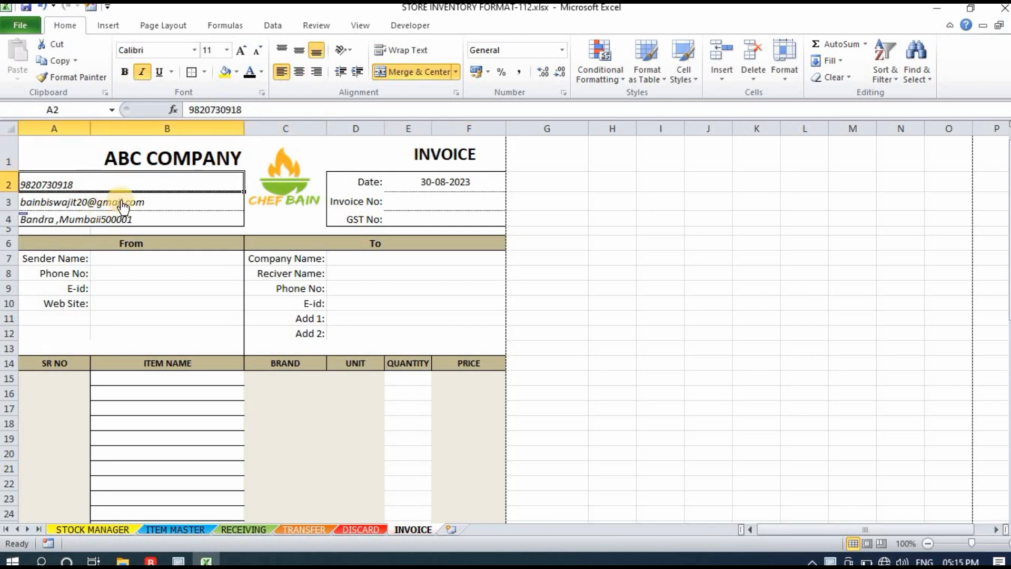
left_click(203, 202)
left_click(184, 219)
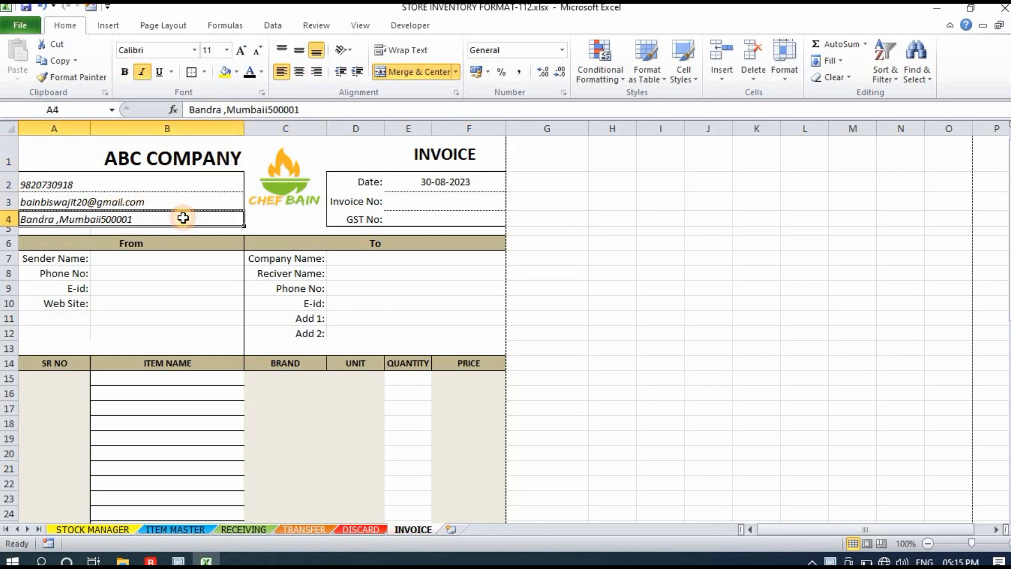
Inspect the invoice's Date formula and the Invoice No and GST No entry cells.
left_click(453, 187)
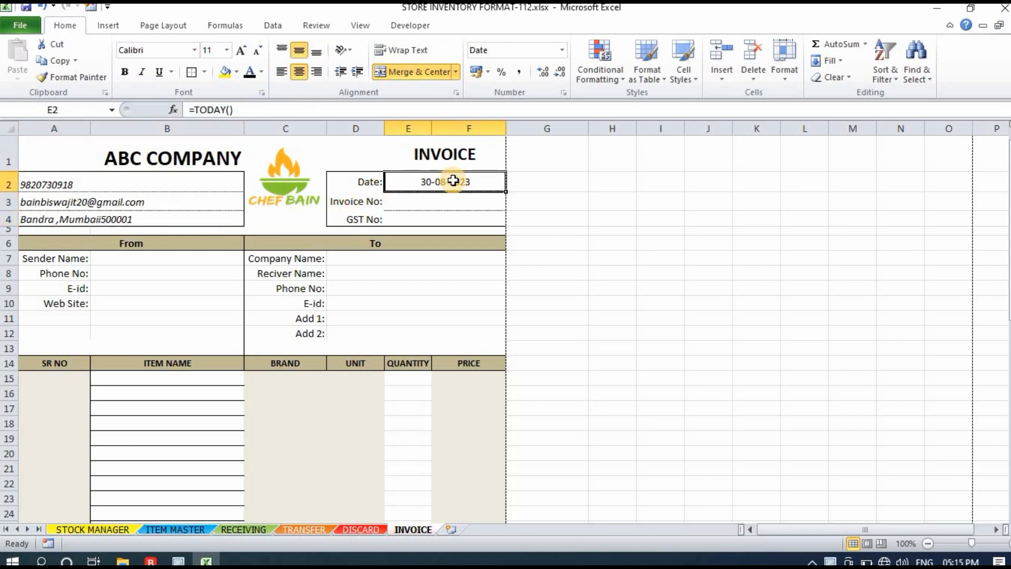
left_click(542, 186)
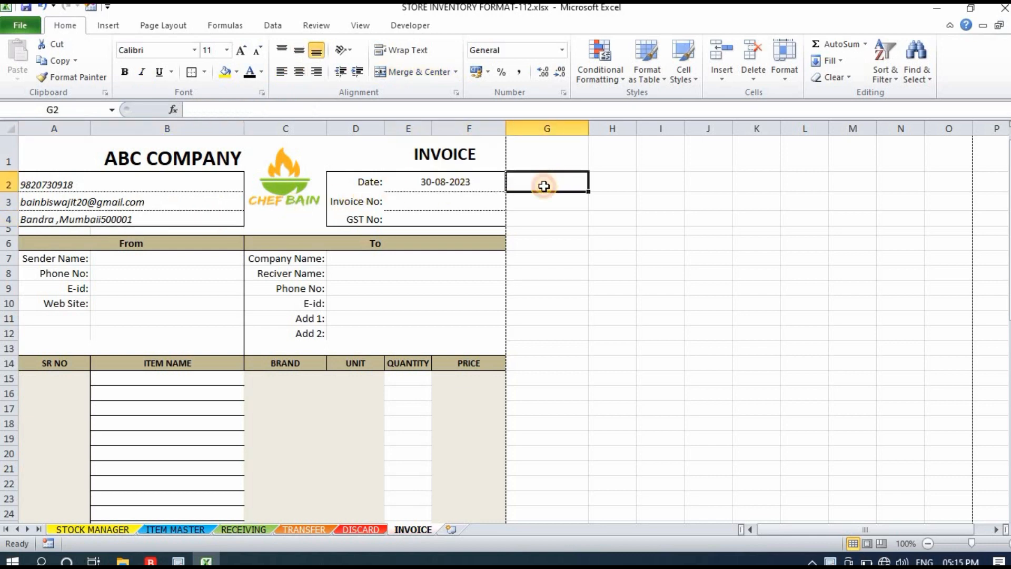
left_click(452, 200)
left_click(446, 216)
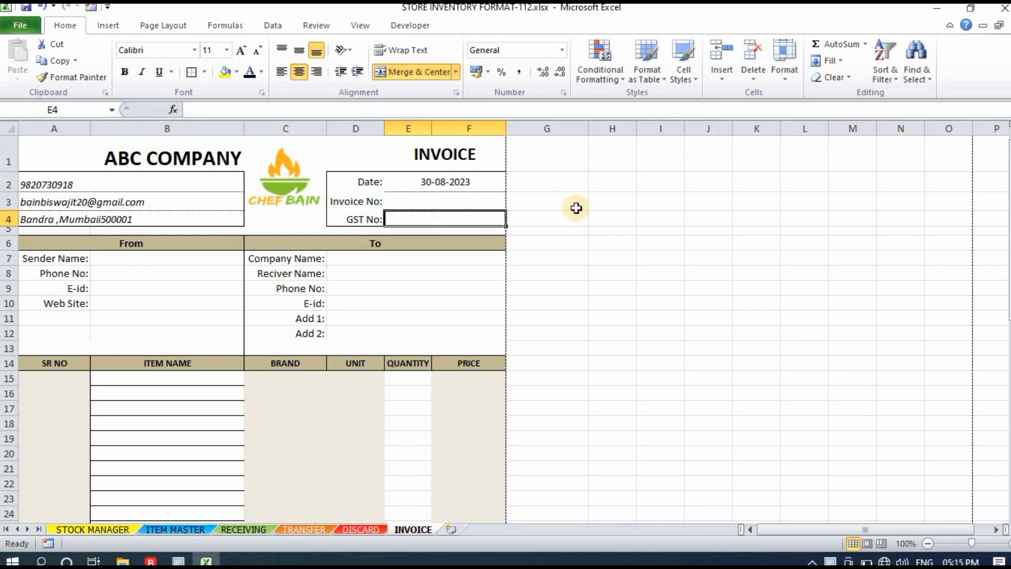
Examine the sender entry cells under From and the recipient entry cells under To on the invoice.
left_click_drag(119, 261, 118, 354)
left_click_drag(384, 255, 400, 337)
left_click_drag(163, 261, 156, 333)
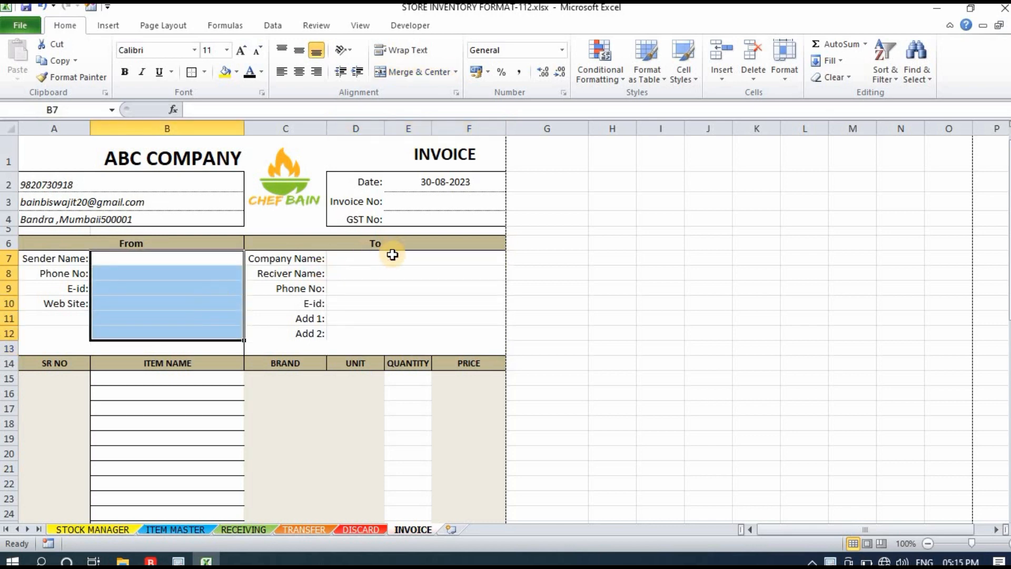
left_click_drag(392, 255, 406, 339)
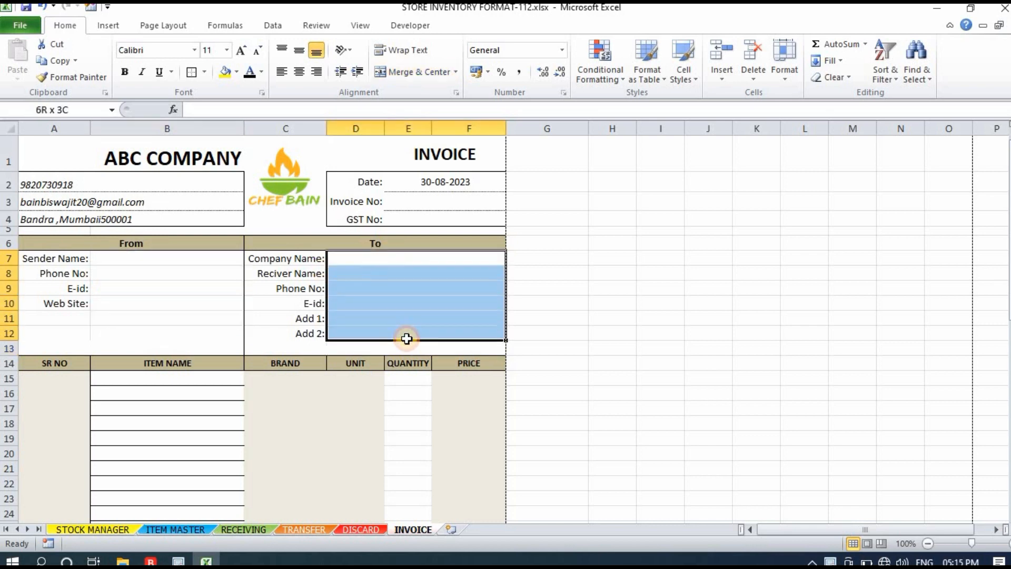
left_click(600, 303)
scroll(601, 299, "down", 2)
scroll(601, 299, "up", 2)
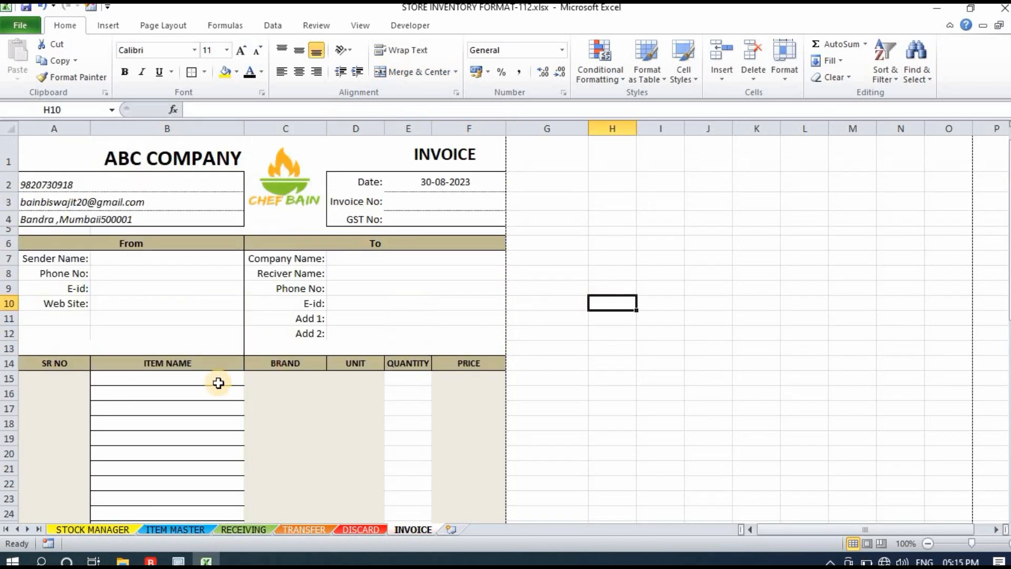
Examine the ITEM NAME and QUANTITY columns that take manual entries in the invoice's item table.
left_click(188, 377)
scroll(197, 367, "down", 2)
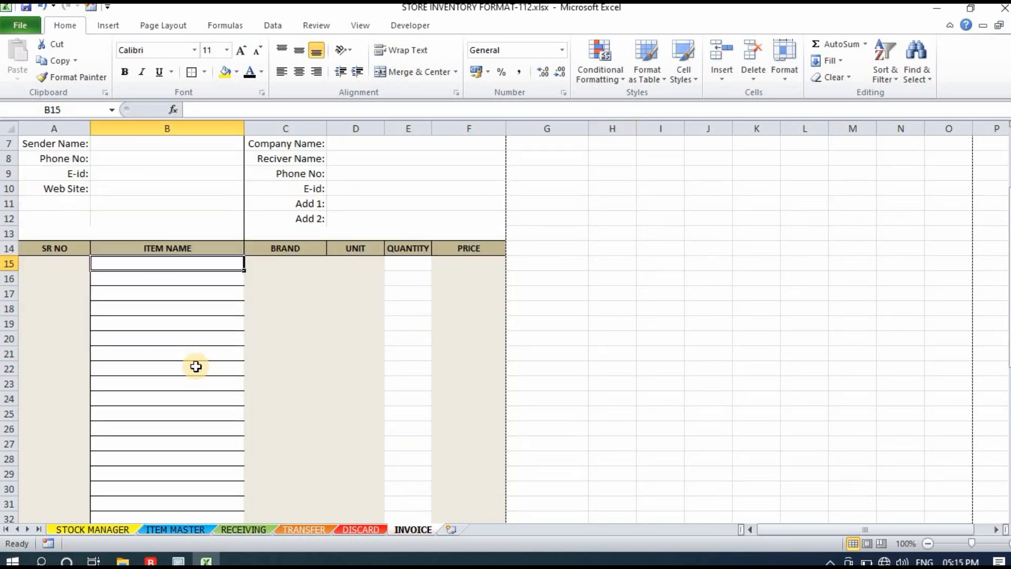
scroll(325, 290, "down", 1)
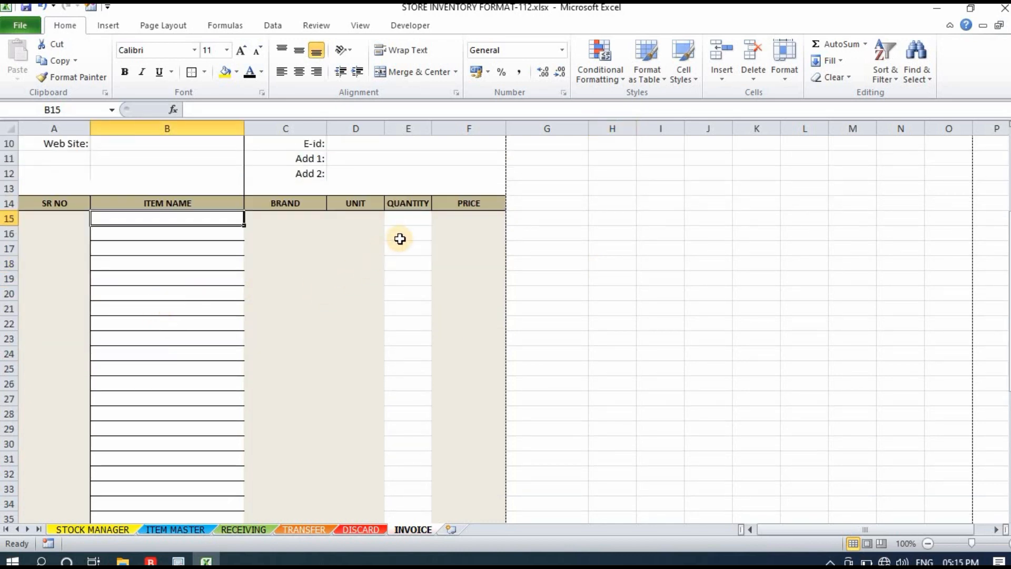
left_click(188, 262)
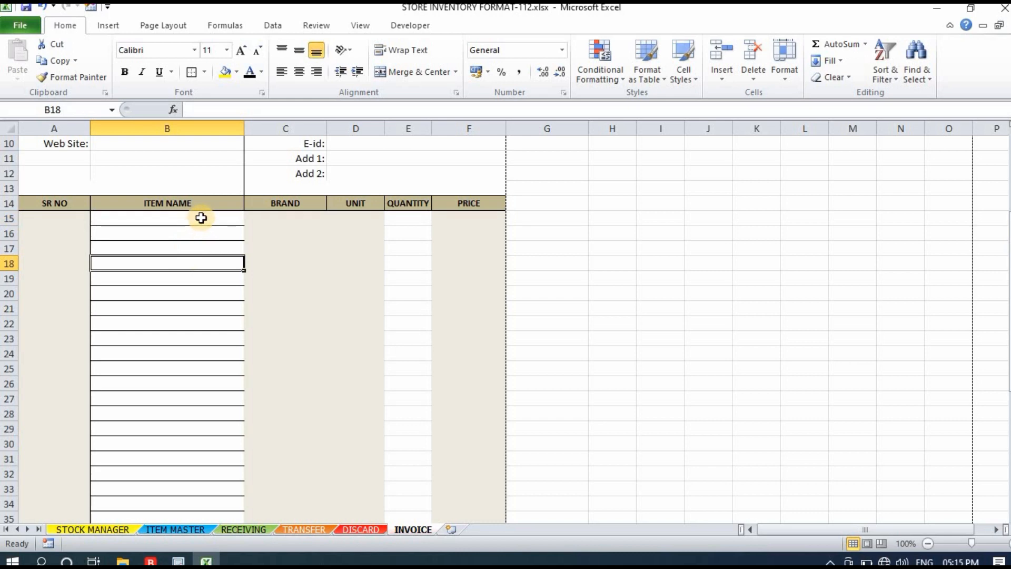
left_click_drag(199, 216, 206, 474)
left_click_drag(395, 221, 387, 414)
scroll(387, 414, "down", 4)
scroll(243, 194, "up", 2)
Inspect a BRAND cell and a PRICE cell's lookup formula, and compare the latter with the QUANTITY cell in its row.
left_click(302, 168)
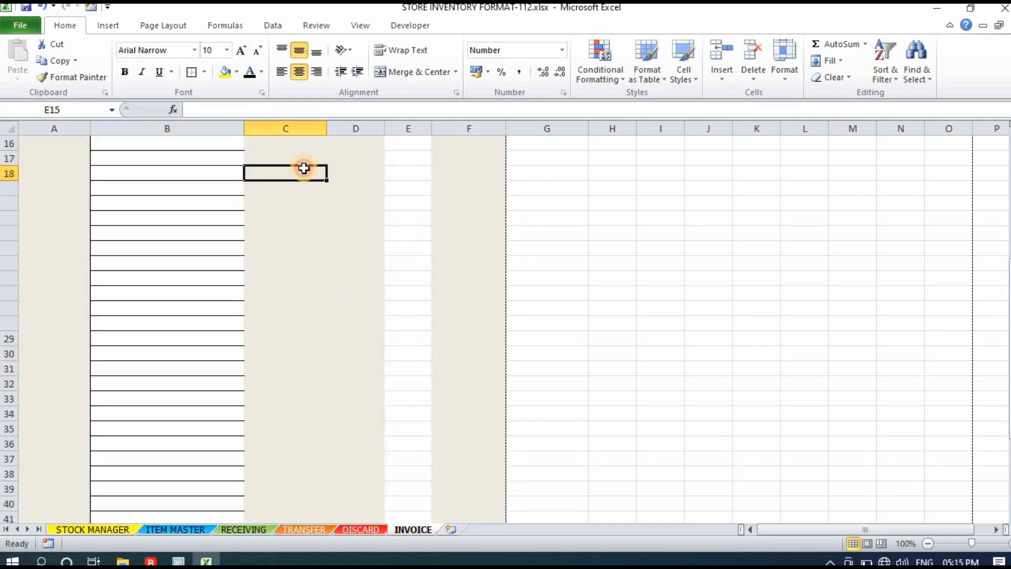
left_click(469, 158)
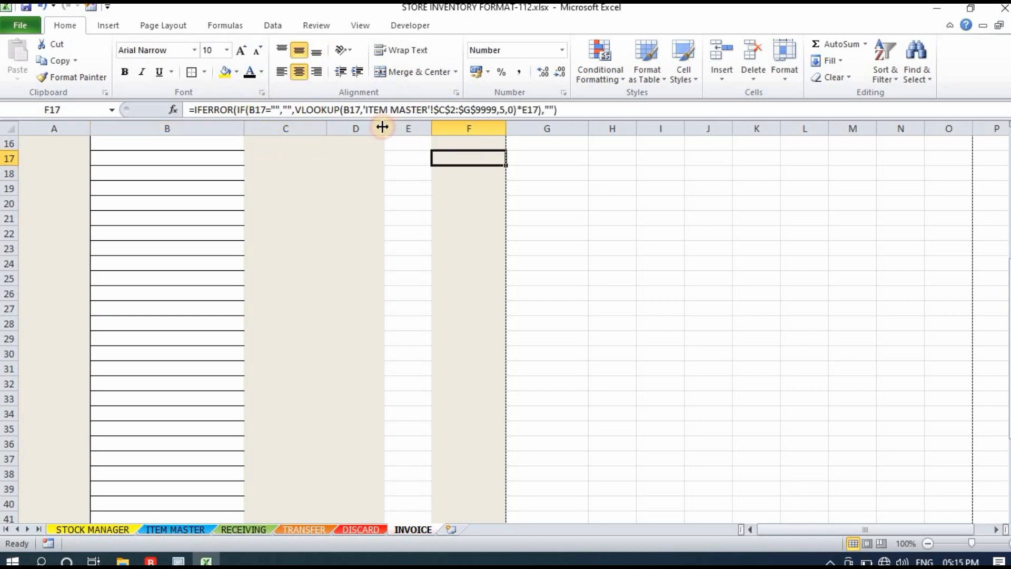
left_click(421, 158)
Examine the first two ITEM NAME cells of the invoice table and the BRAND lookup formula in the first item row.
scroll(311, 176, "up", 4)
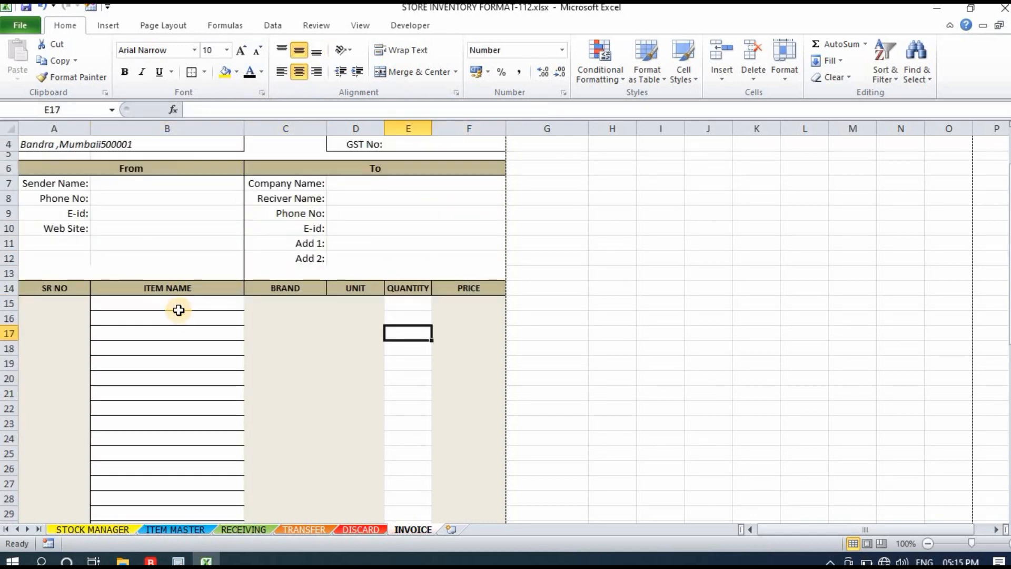
left_click(181, 316)
left_click(182, 302)
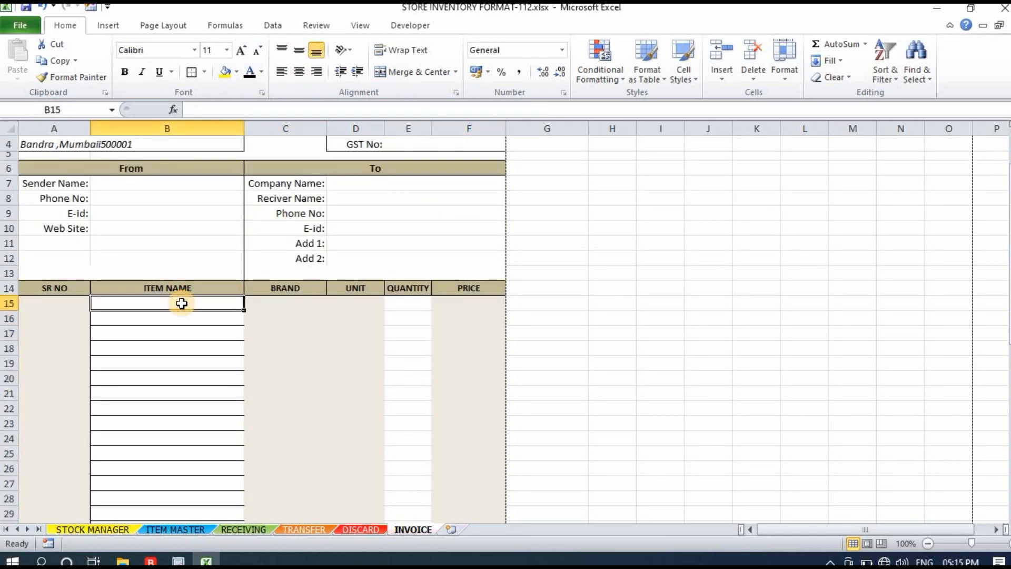
left_click(182, 316)
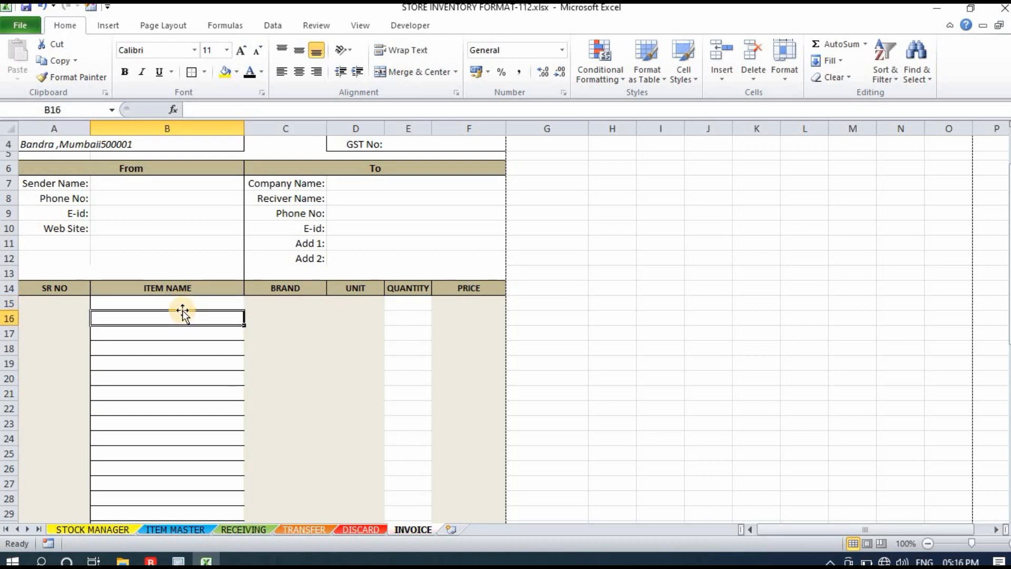
left_click(183, 303)
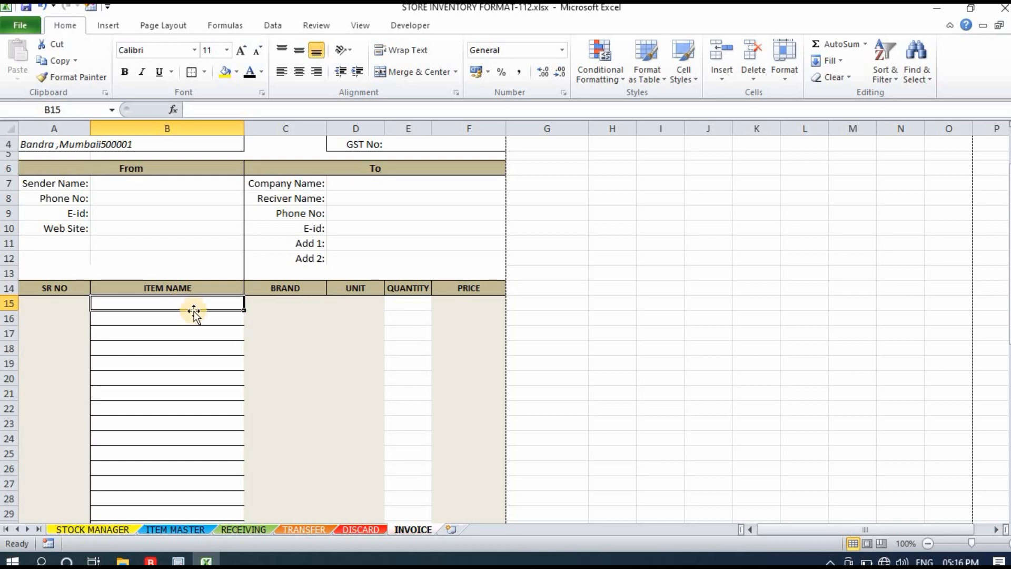
left_click(193, 319)
left_click(197, 303)
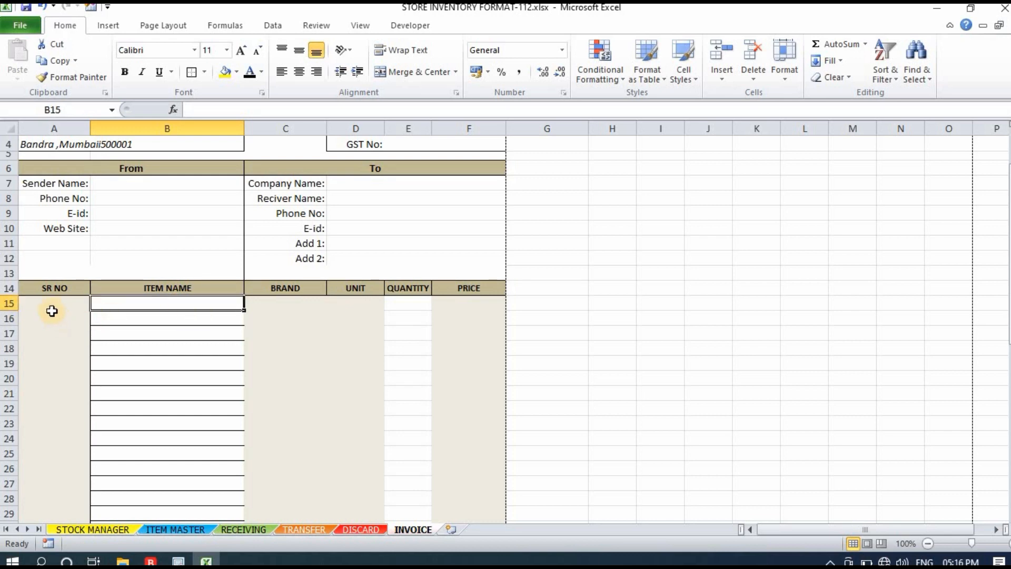
left_click(292, 306)
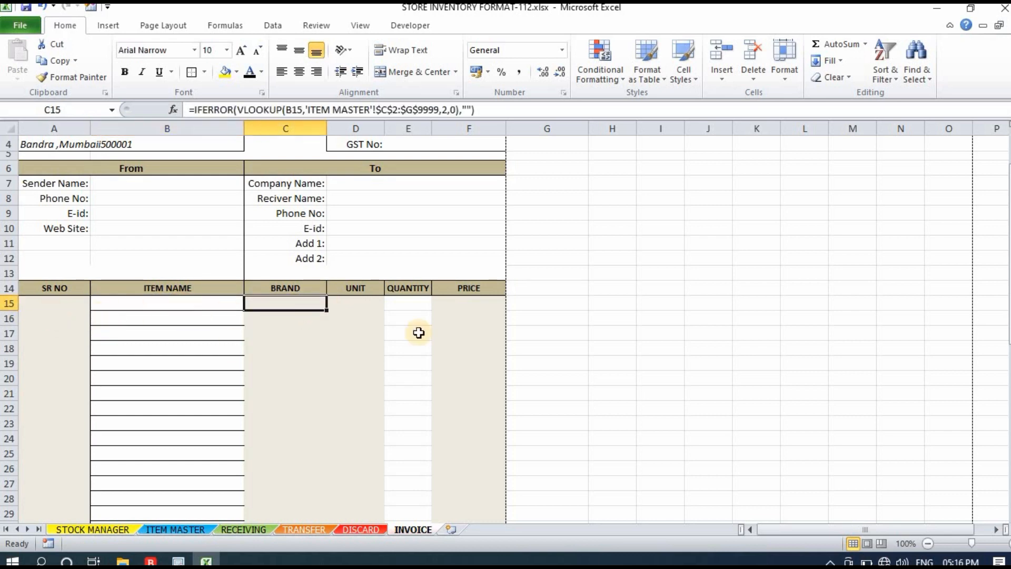
Examine the ITEM NAME entry cells and the shaded BRAND and UNIT cells in the invoice's item table.
left_click(610, 306)
left_click(198, 305)
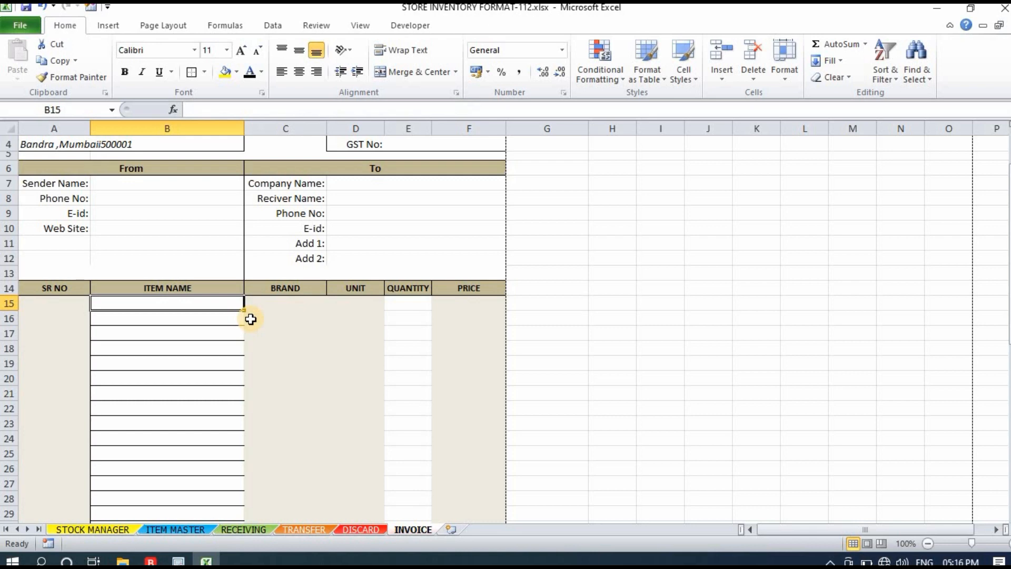
scroll(248, 316, "up", 1)
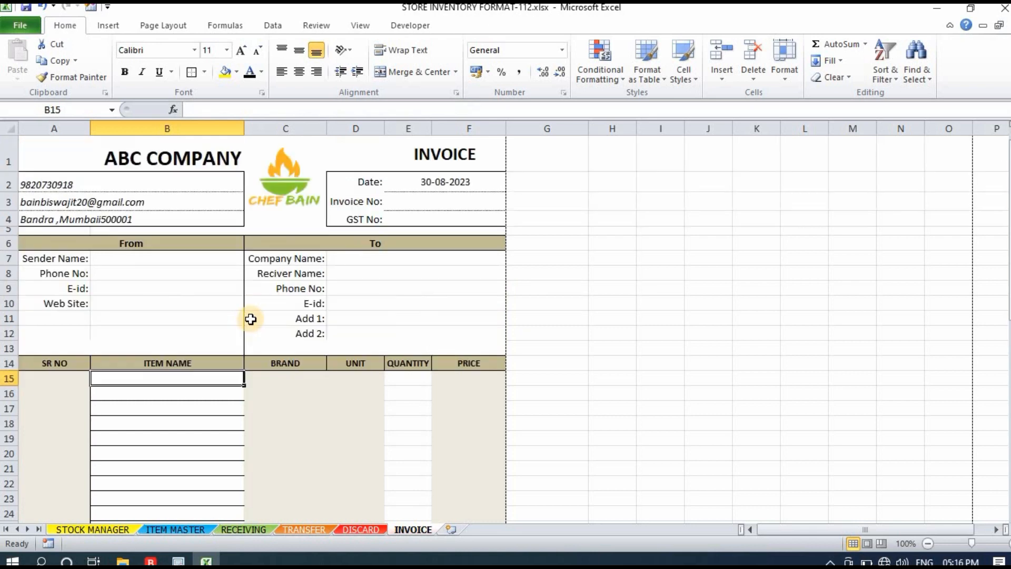
left_click(553, 316)
scroll(404, 299, "down", 3)
left_click_drag(282, 219, 369, 303)
left_click(205, 264)
left_click(207, 218)
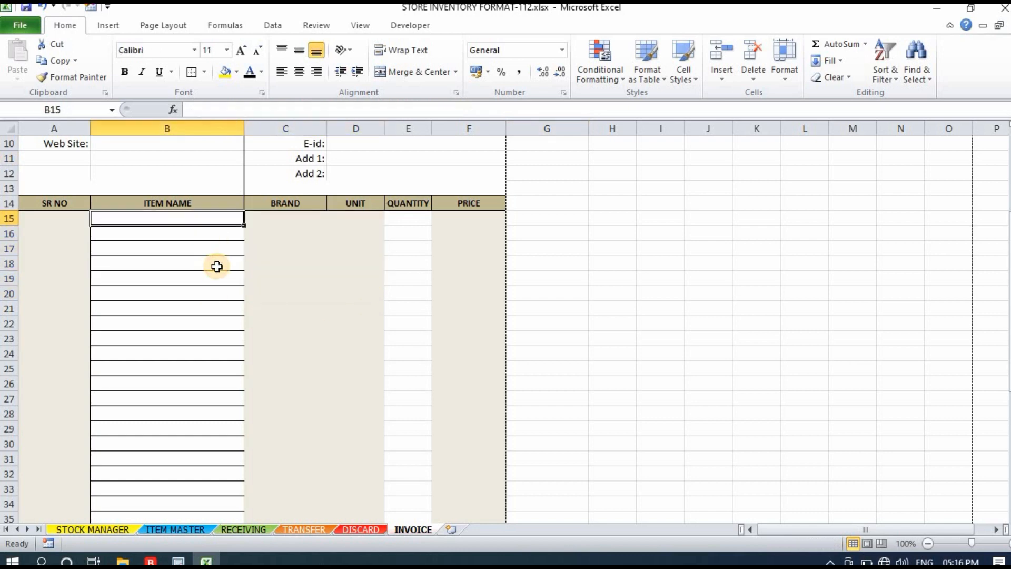
scroll(216, 266, "up", 1)
left_click(216, 294)
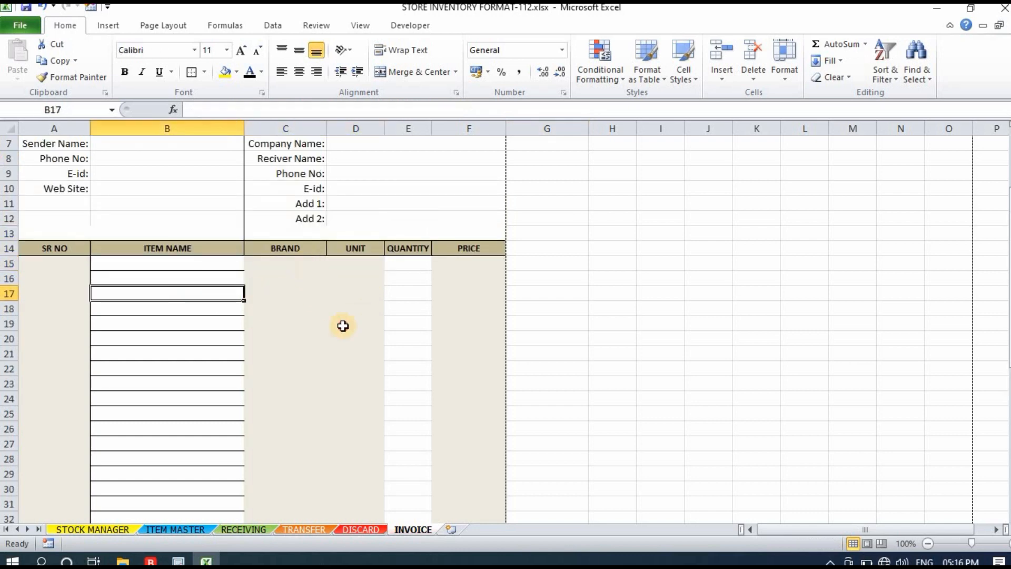
left_click_drag(296, 265, 353, 398)
Enter OIL and APPLE as the first two item names in the invoice's item table.
left_click(177, 266)
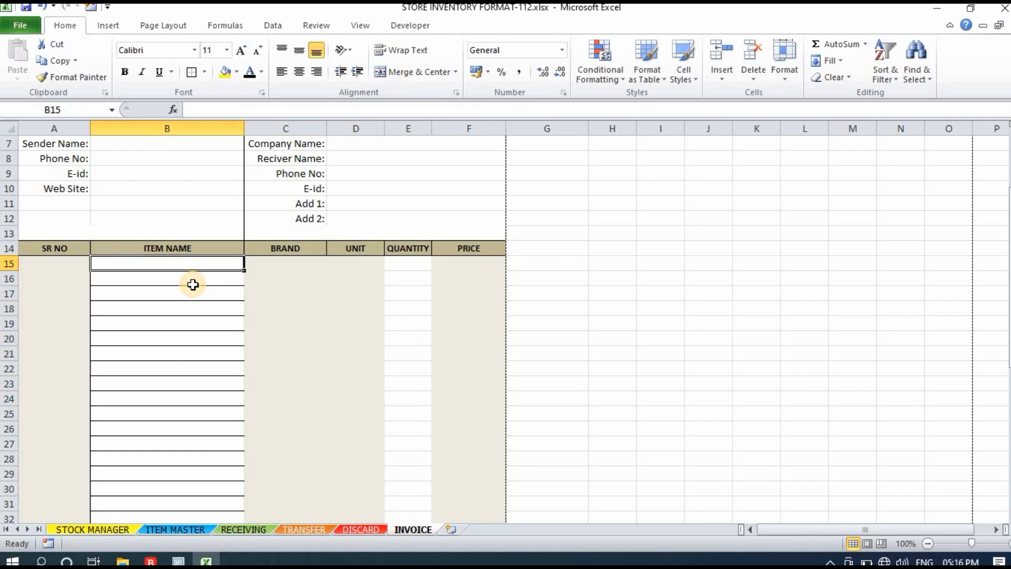
type("oil")
key("BackSpace")
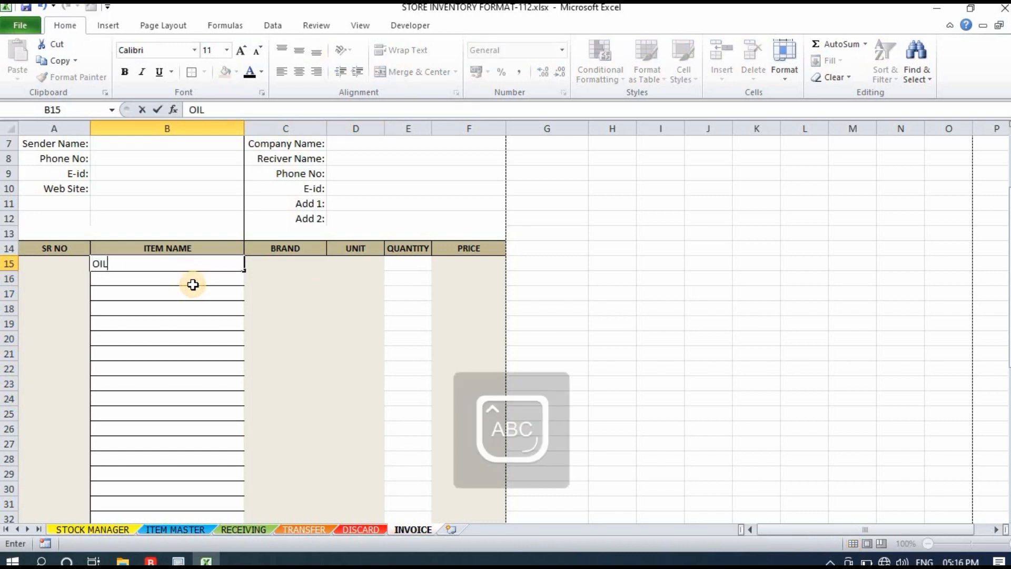
key("Return")
type("OIL")
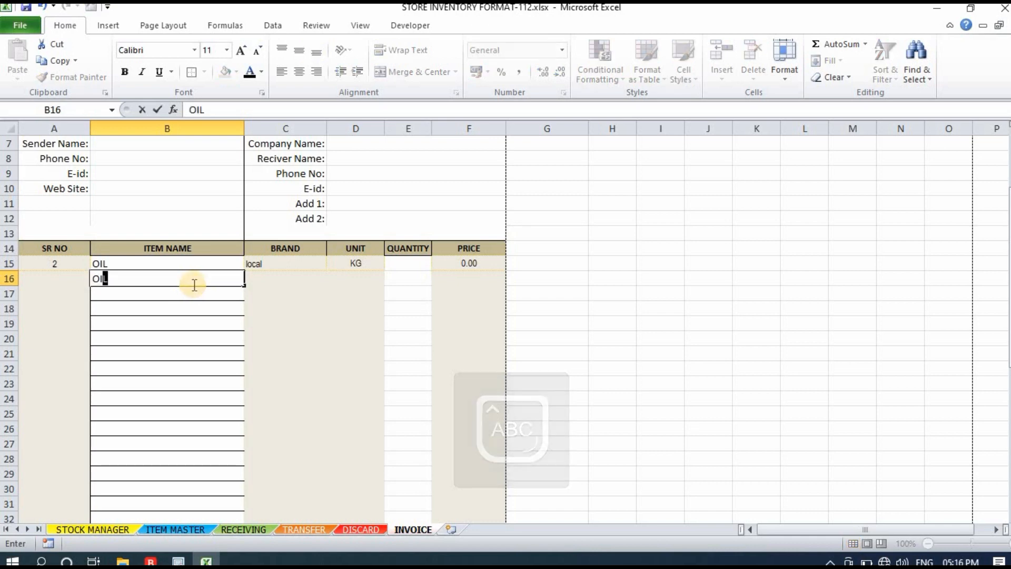
key("BackSpace")
key("BackSpace")
key("BackSpace")
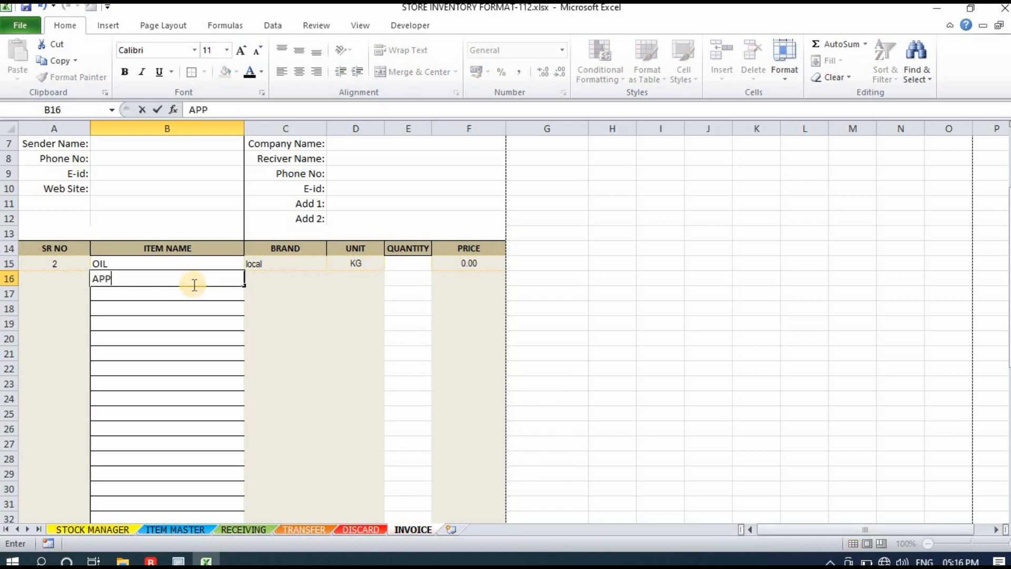
type("APPLE")
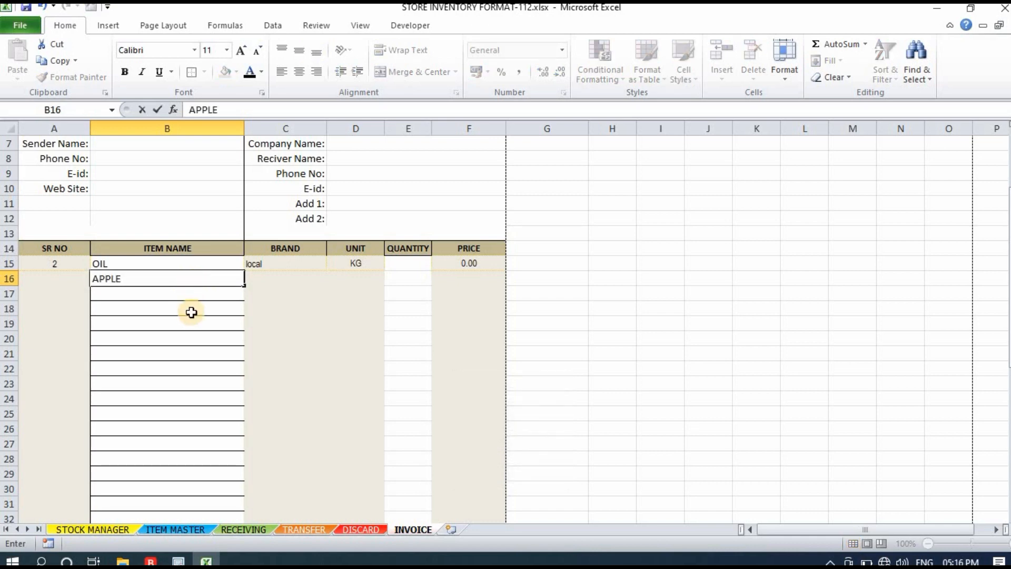
left_click(192, 311)
Change the SR NO formula in A15 to subtract 14 from the row number and fill it down the column.
scroll(188, 318, "up", 2)
scroll(79, 325, "down", 1)
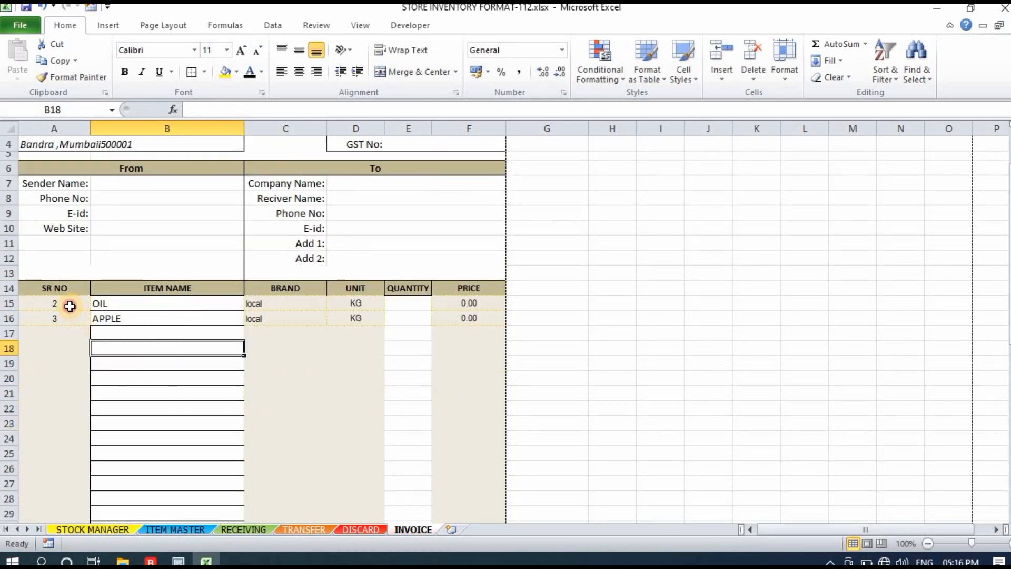
left_click(70, 306)
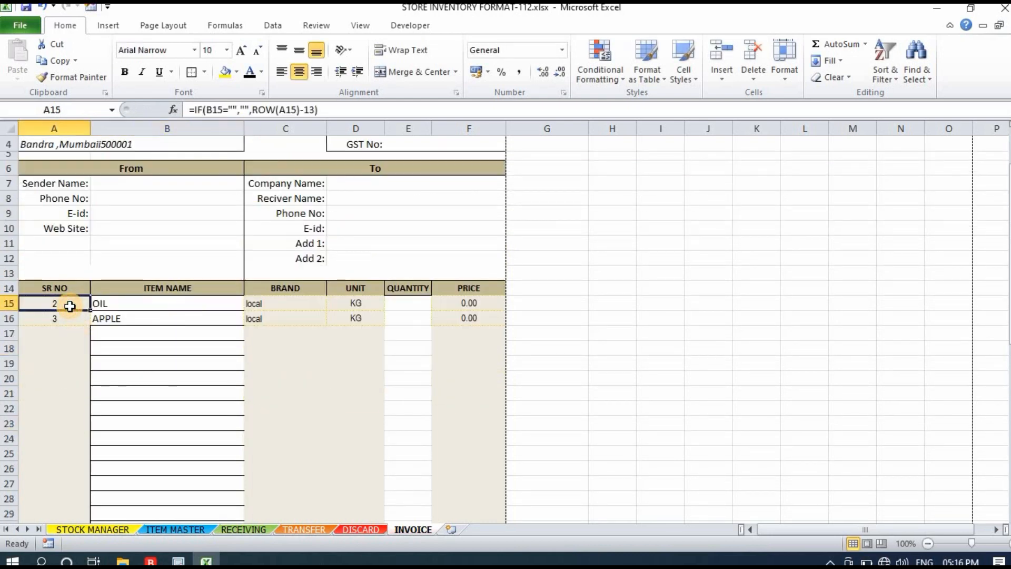
left_click(316, 110)
key("BackSpace")
type("4")
key("ctrl+Return")
key("ctrl+shift+Down")
key("ctrl+d")
left_click(709, 360)
scroll(334, 307, "up", 6)
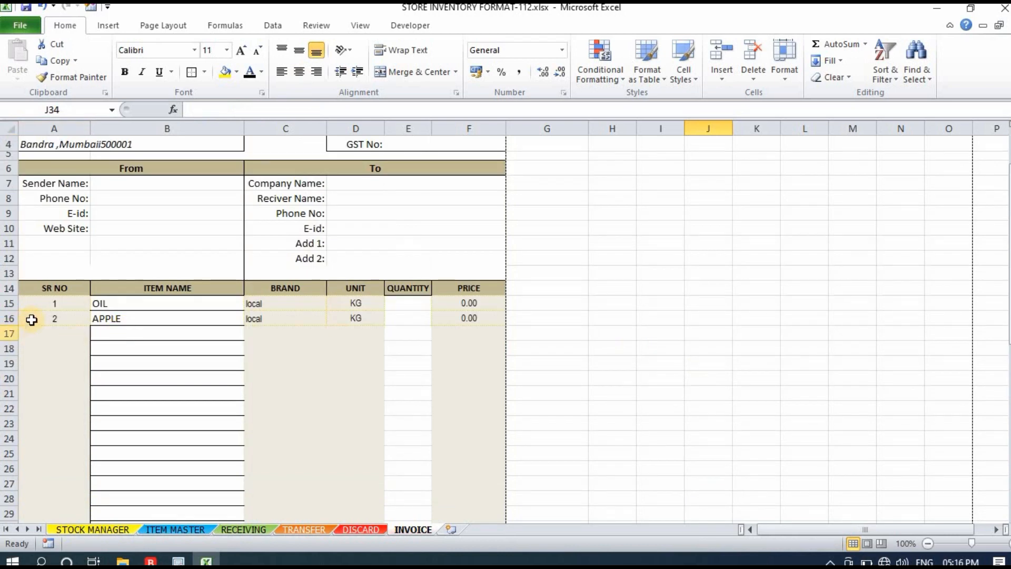
Add TOMATO as the third item name in the invoice table.
left_click(189, 335)
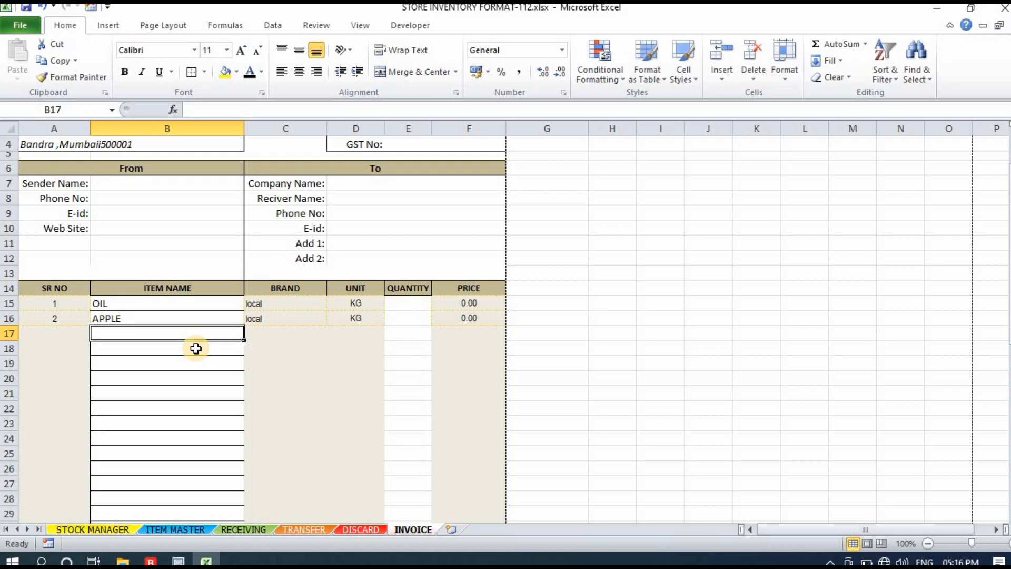
type("TOMATO")
key("Return")
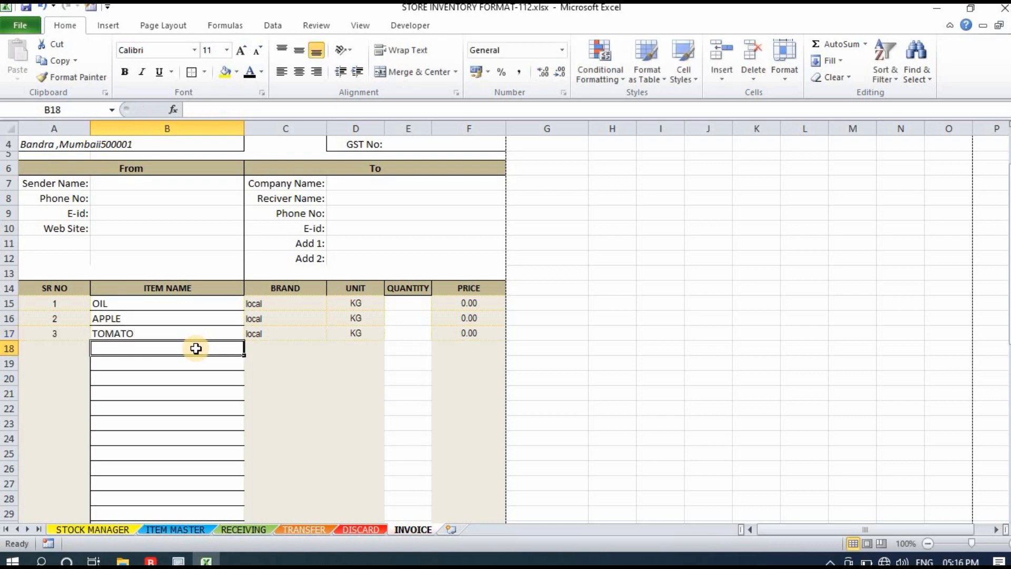
left_click(611, 319)
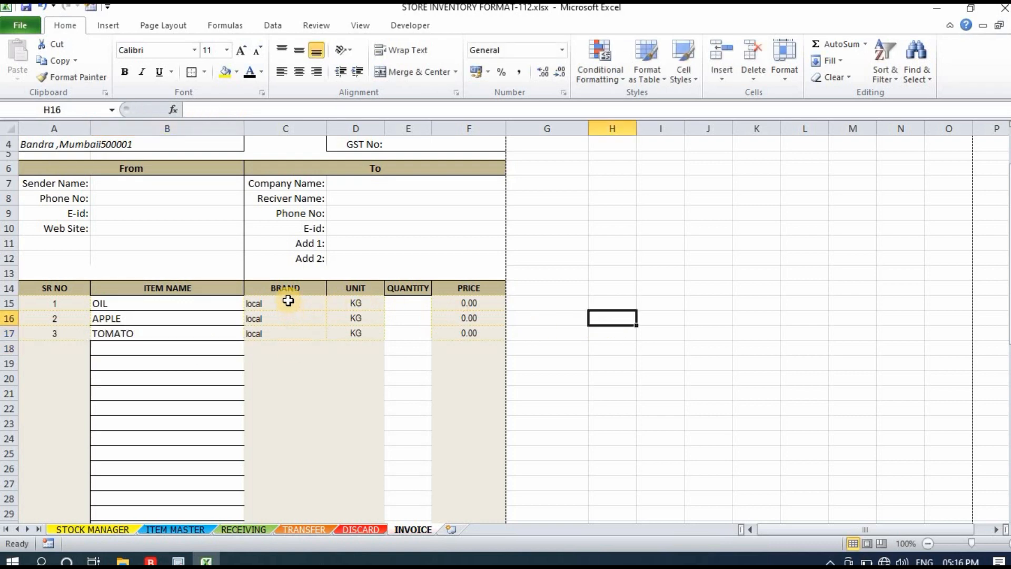
Inspect the BRAND and UNIT lookup cells against the QUANTITY and ITEM NAME entry cells of the listed items.
left_click(287, 301)
left_click(356, 301)
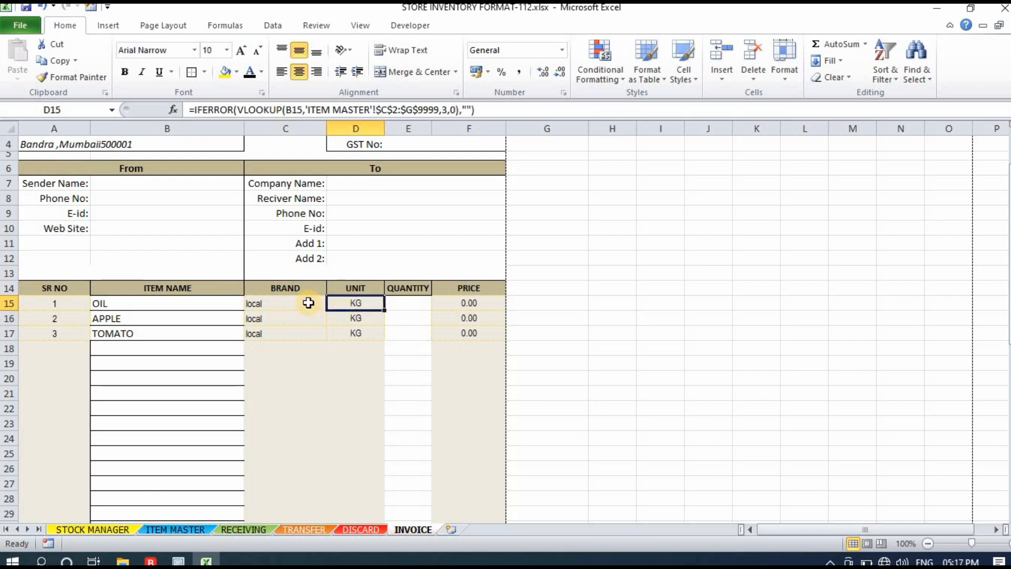
left_click(582, 347)
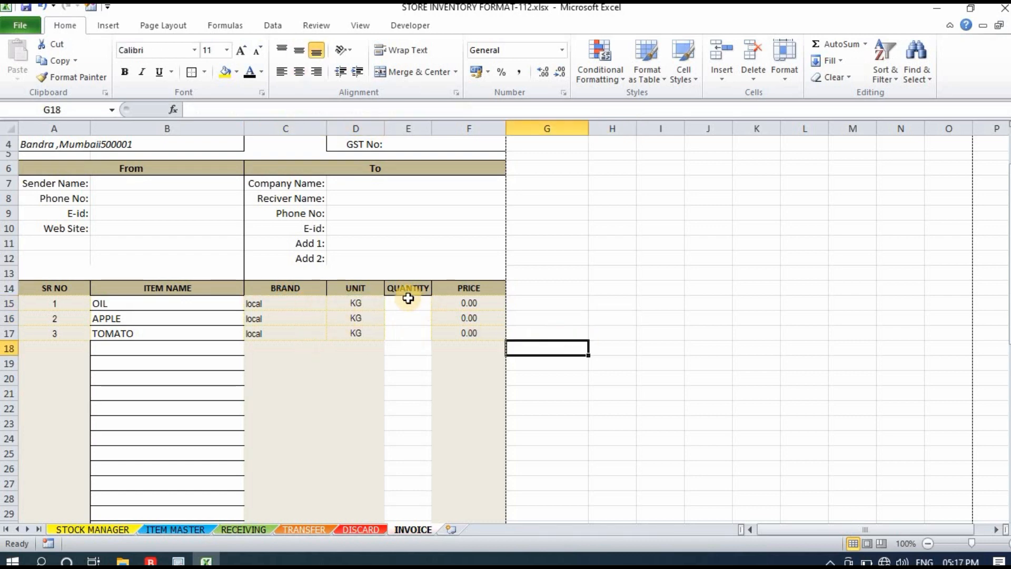
left_click(408, 298)
left_click_drag(280, 307, 262, 376)
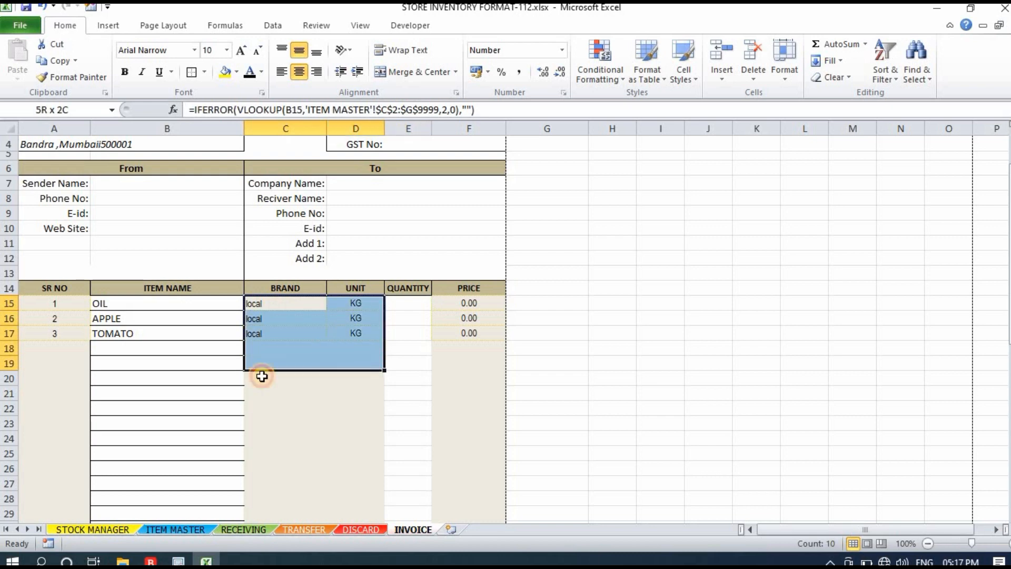
left_click(149, 390)
left_click(147, 320)
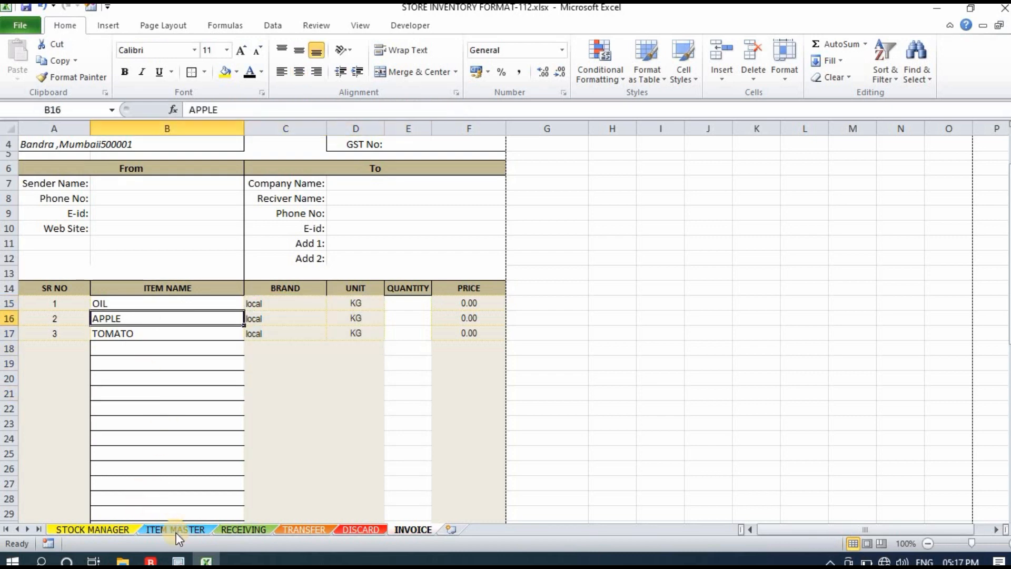
Check the item list on the RECEIVING sheet and return to the next empty ITEM NAME cell on the INVOICE sheet.
left_click(235, 529)
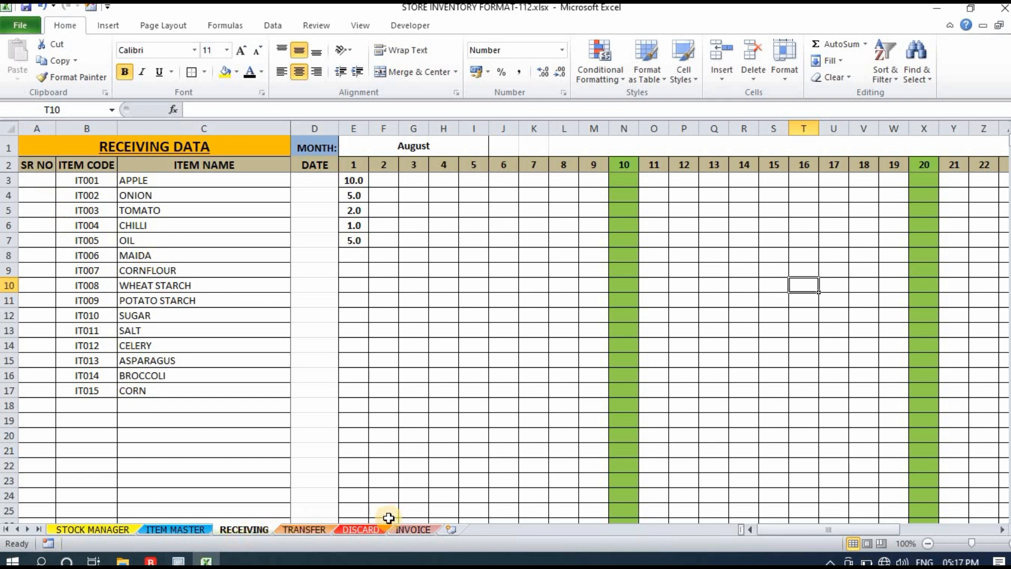
left_click(413, 529)
left_click(184, 348)
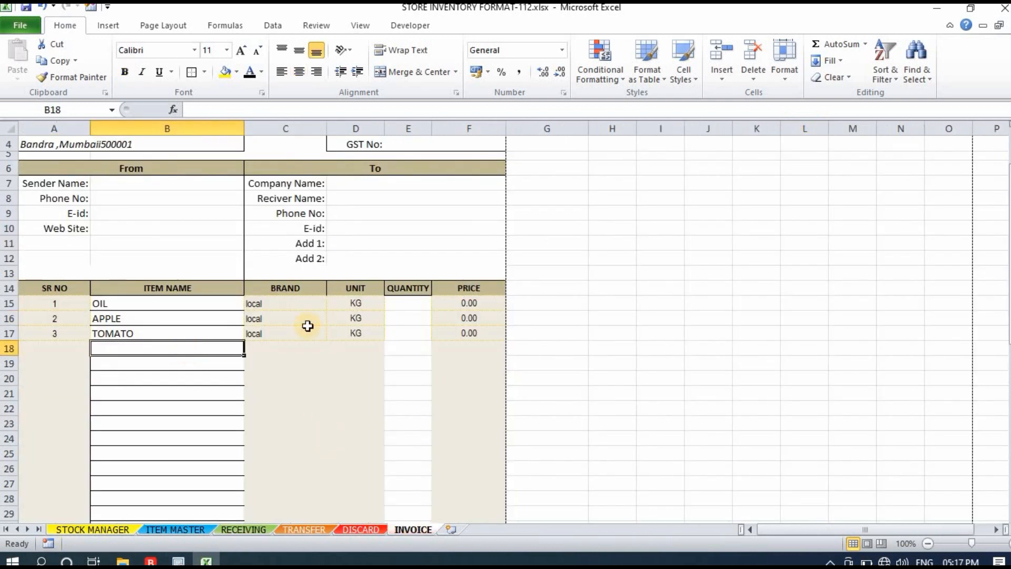
Enter quantities of 50 for OIL, 10 for APPLE and 20 for TOMATO, and review their PRICE cells.
left_click(408, 303)
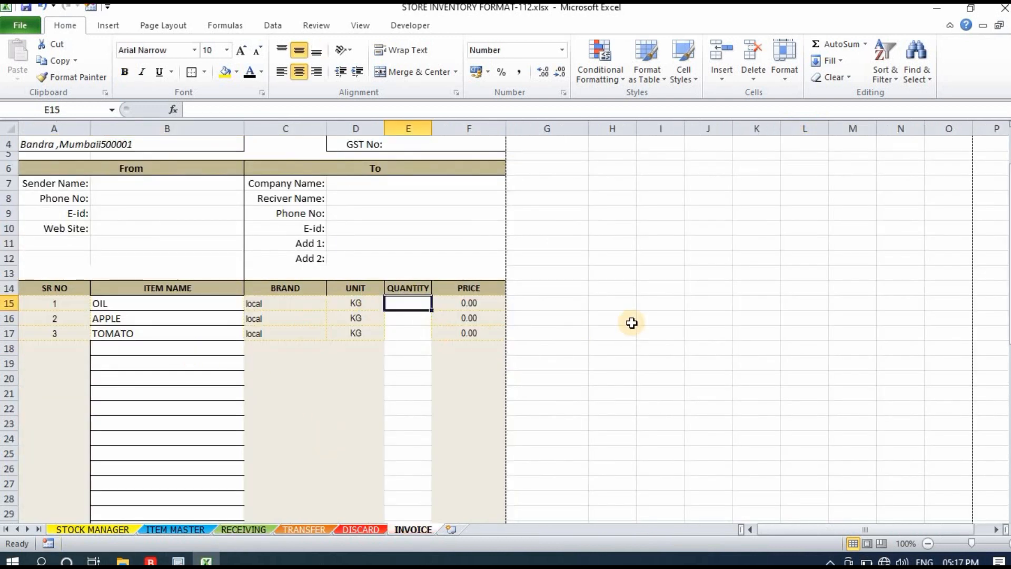
type("50")
key("Return")
type("10")
key("Return")
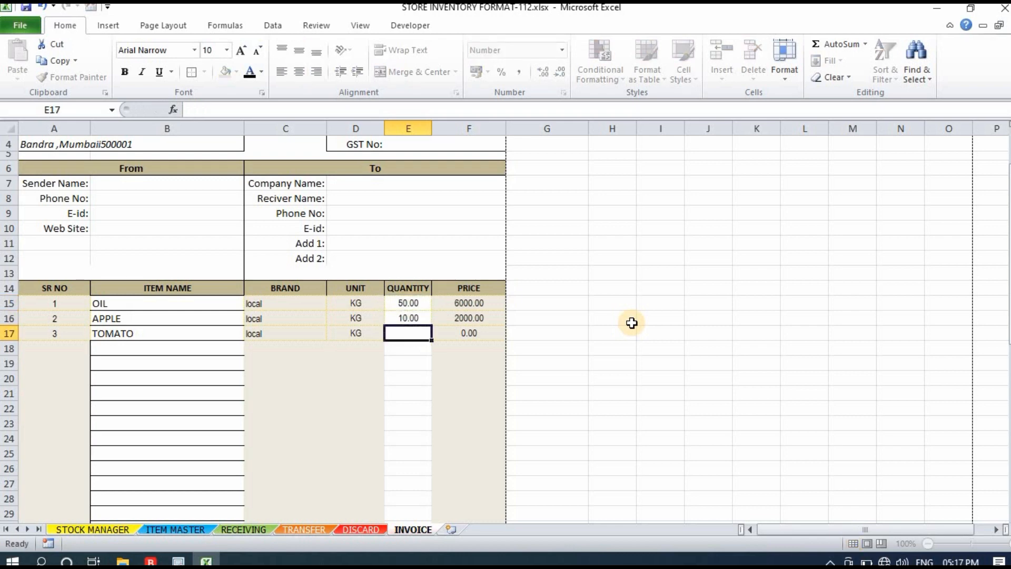
type("20")
key("Return")
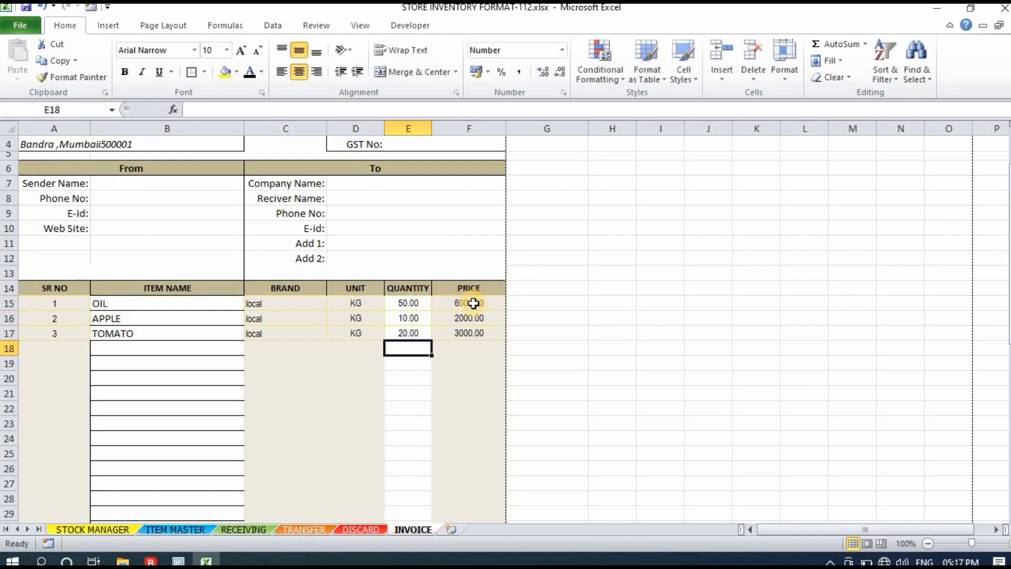
left_click_drag(469, 303, 469, 333)
left_click(630, 346)
Reduce the font size of the invoice's Total amount in F46 to 12 so it fits the cell.
scroll(549, 372, "down", 10)
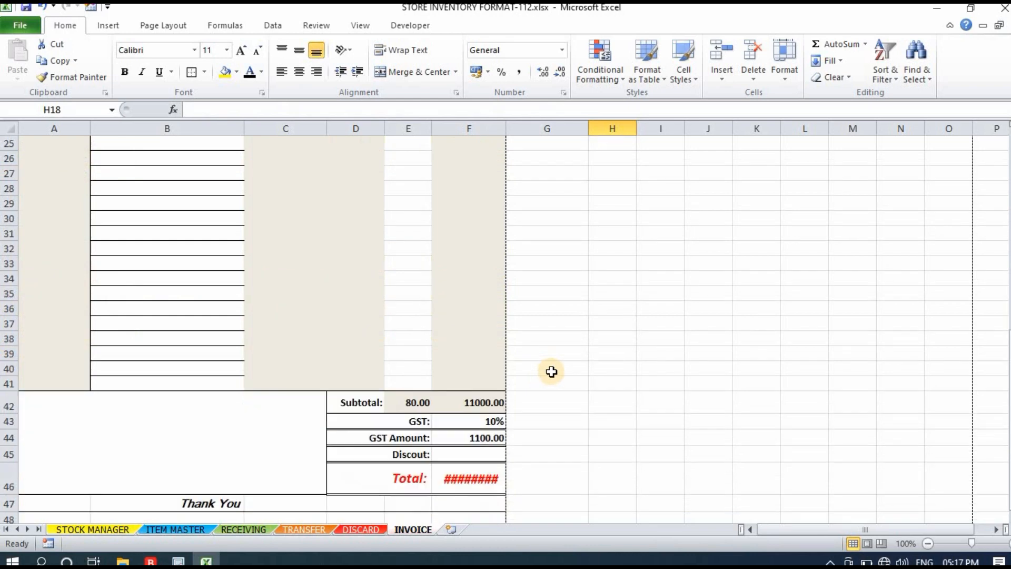
left_click(469, 344)
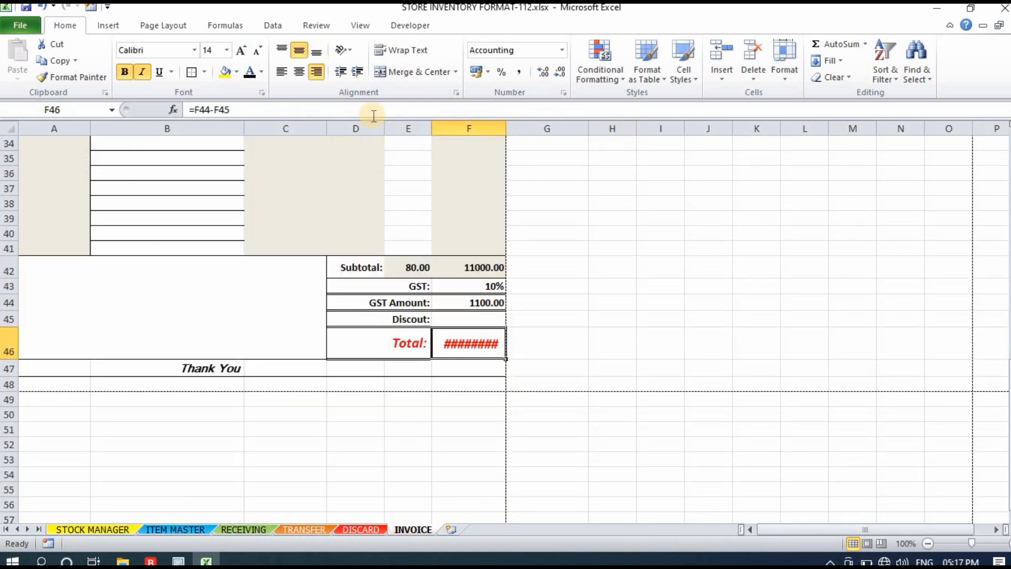
left_click(261, 50)
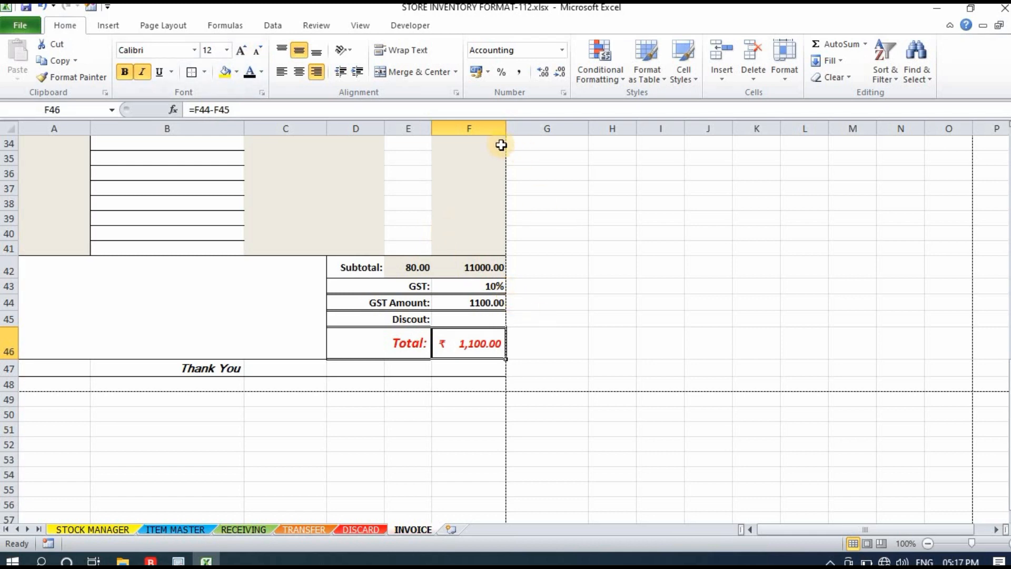
left_click(573, 317)
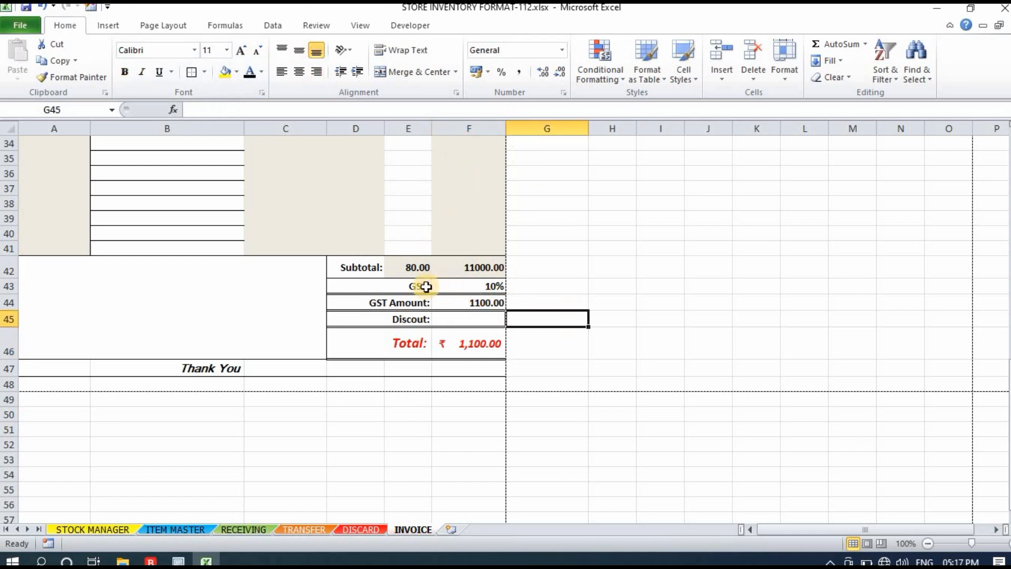
Set the invoice's GST rate to 14%.
left_click(491, 286)
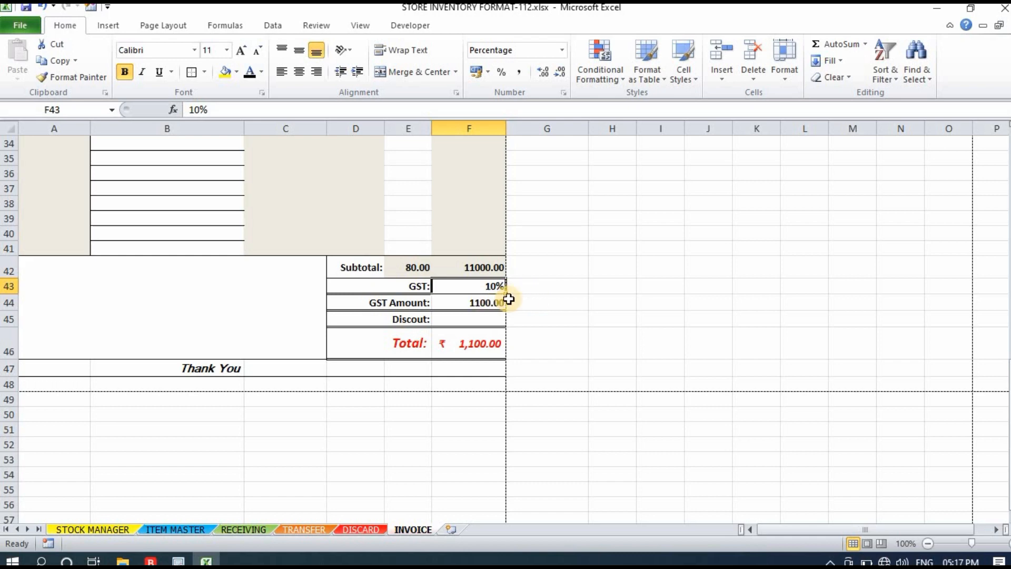
type("1")
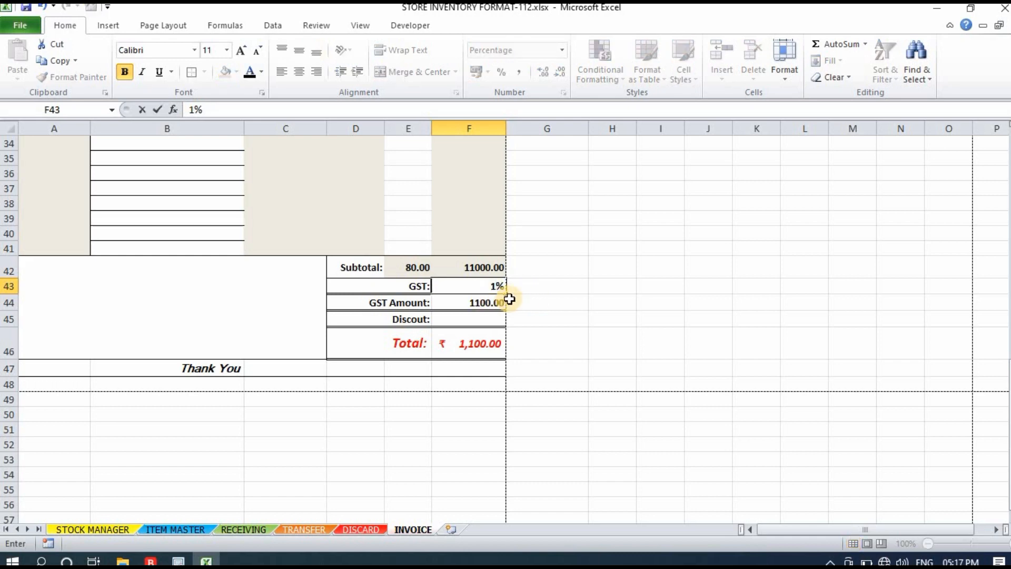
type("4")
key("Return")
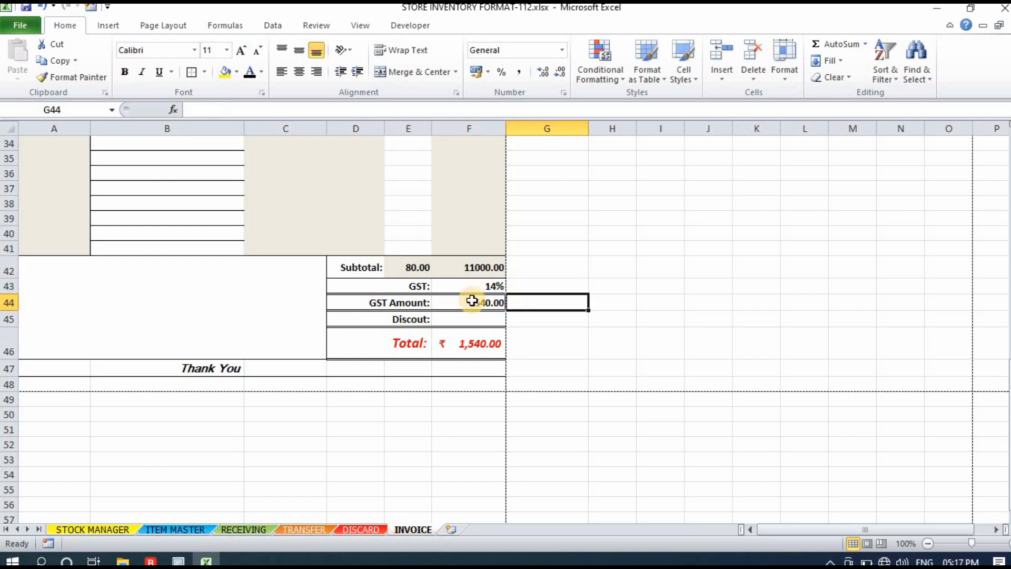
Shade the GST Amount value cell in F44 with the same light tan fill as the Subtotal cells.
left_click(234, 71)
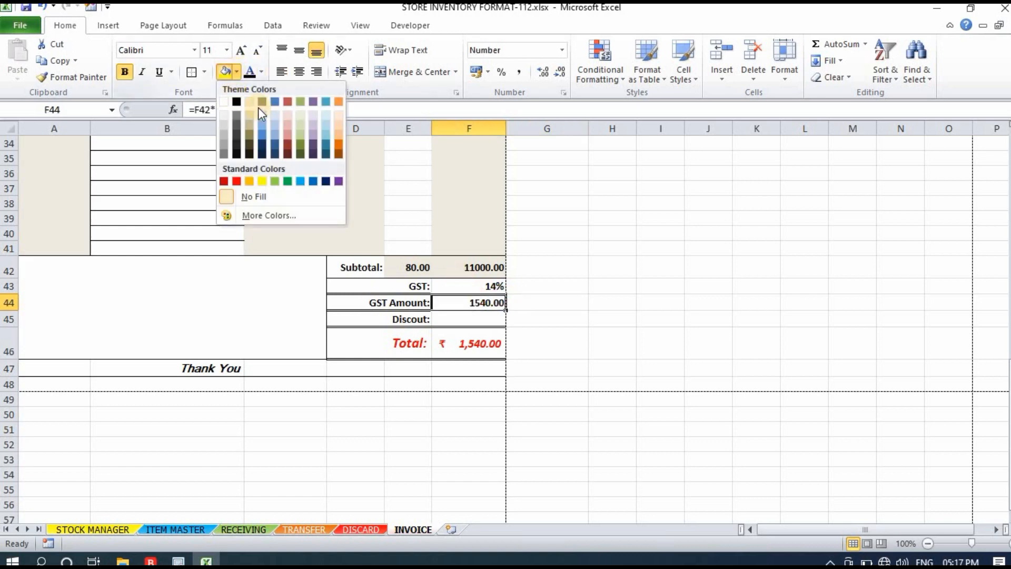
left_click(510, 233)
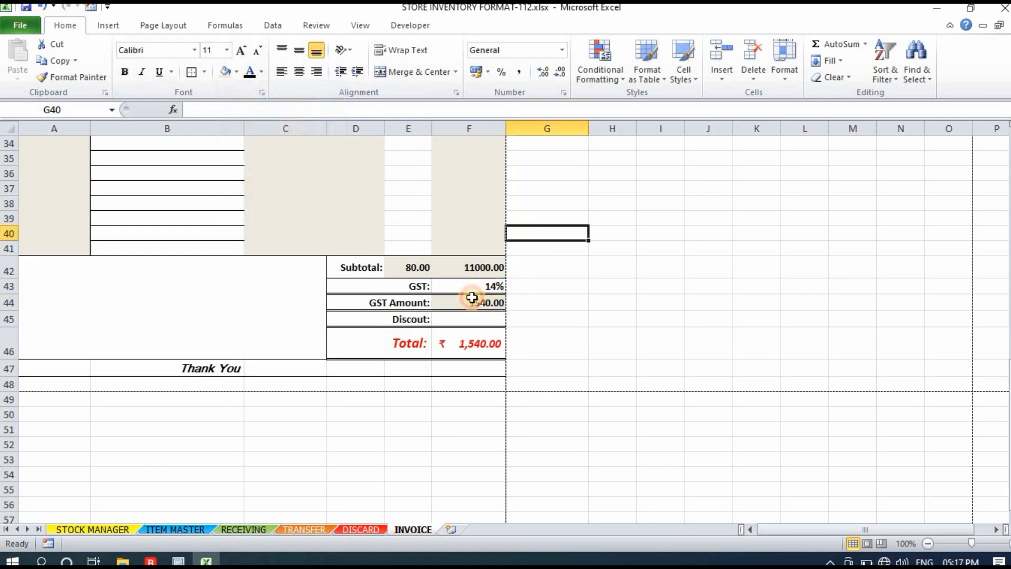
left_click(469, 304)
left_click(576, 305)
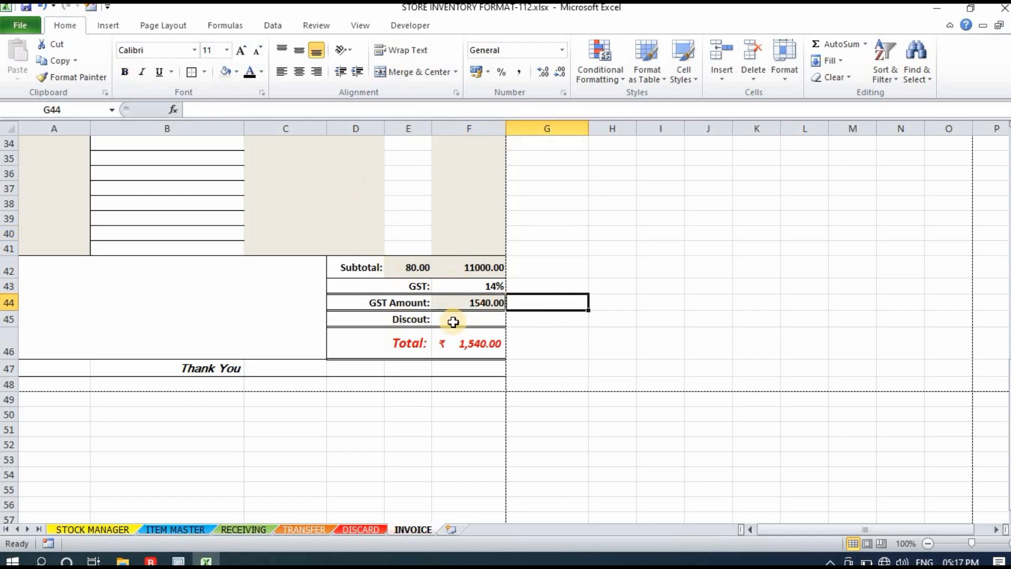
left_click(481, 347)
left_click_drag(559, 340, 559, 320)
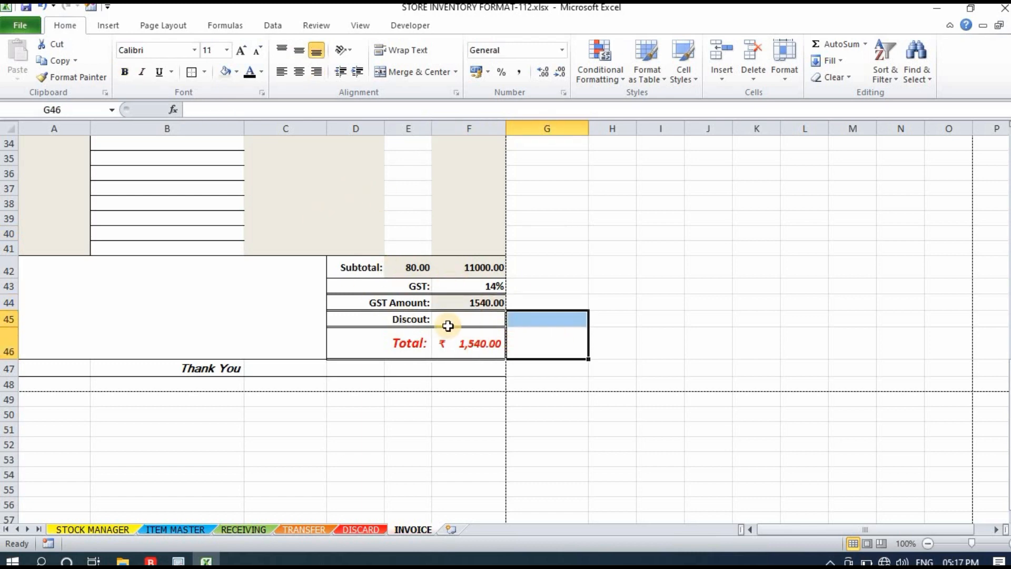
Enter a discount of 50 in F45 of the invoice and check the Total below it.
left_click(486, 322)
type("50")
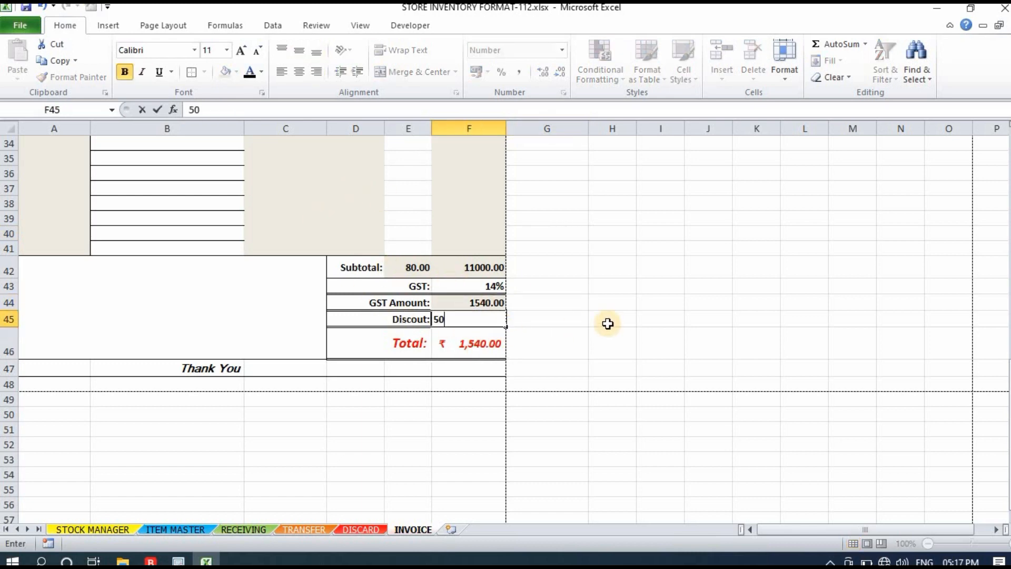
key("Return")
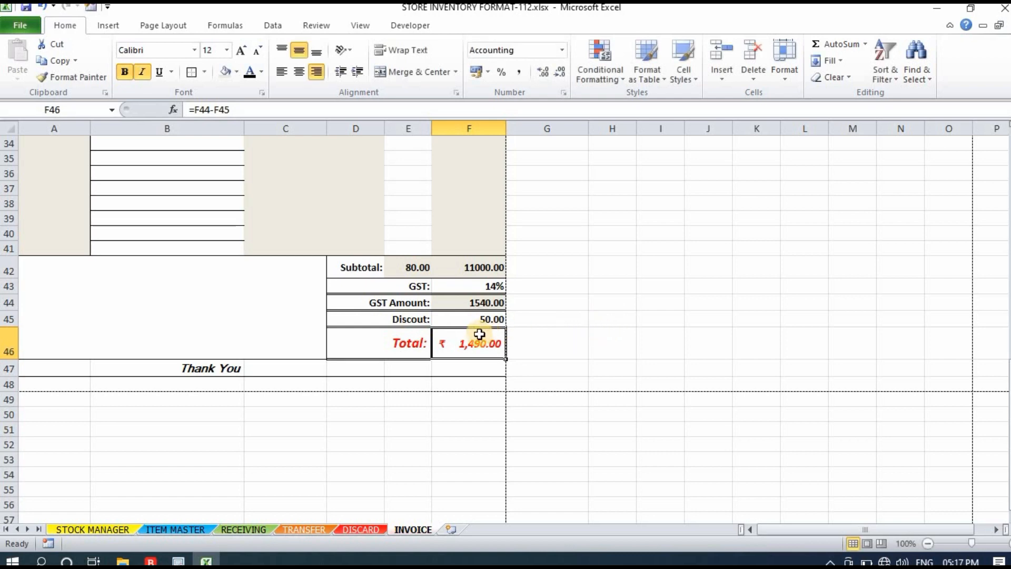
left_click(642, 339)
Check the print preview of the INVOICE sheet and return to the top of the worksheet.
key("ctrl+p")
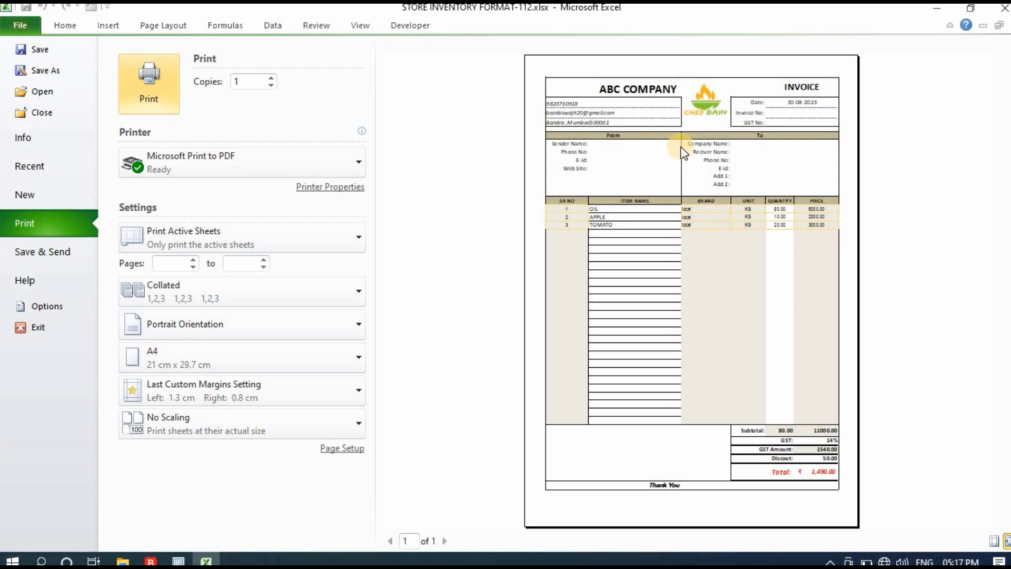
left_click(68, 25)
left_click(655, 259)
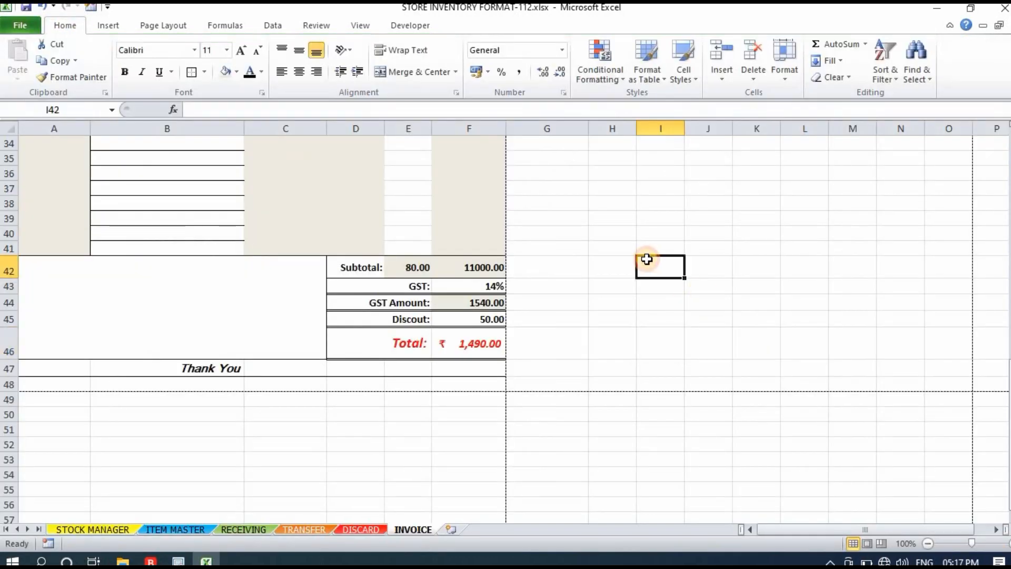
scroll(648, 260, "up", 10)
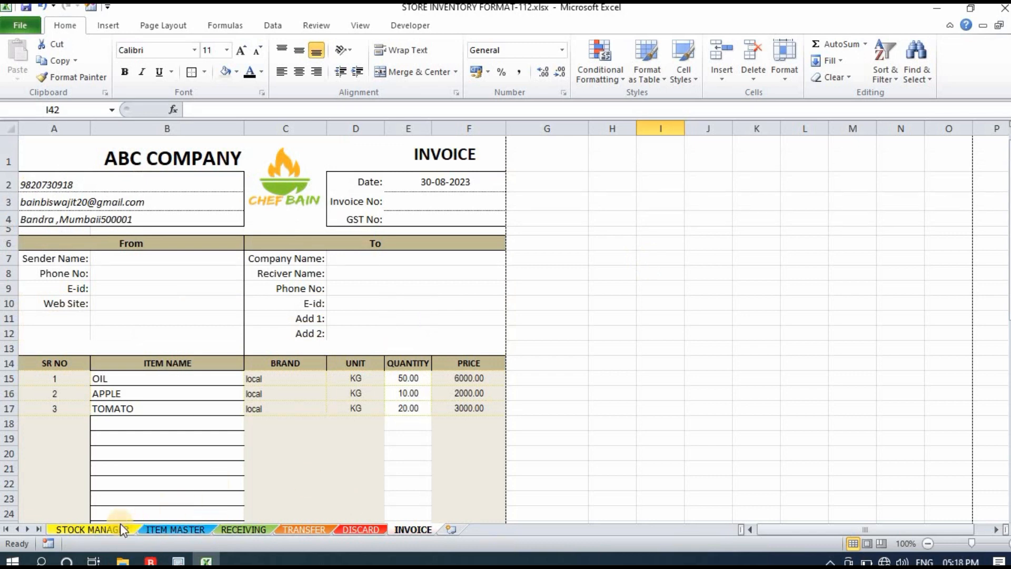
Look through the STOCK MANAGER, RECEIVING, TRANSFER, DISCARD and INVOICE sheets, returning to STOCK MANAGER.
left_click(89, 530)
left_click(343, 424)
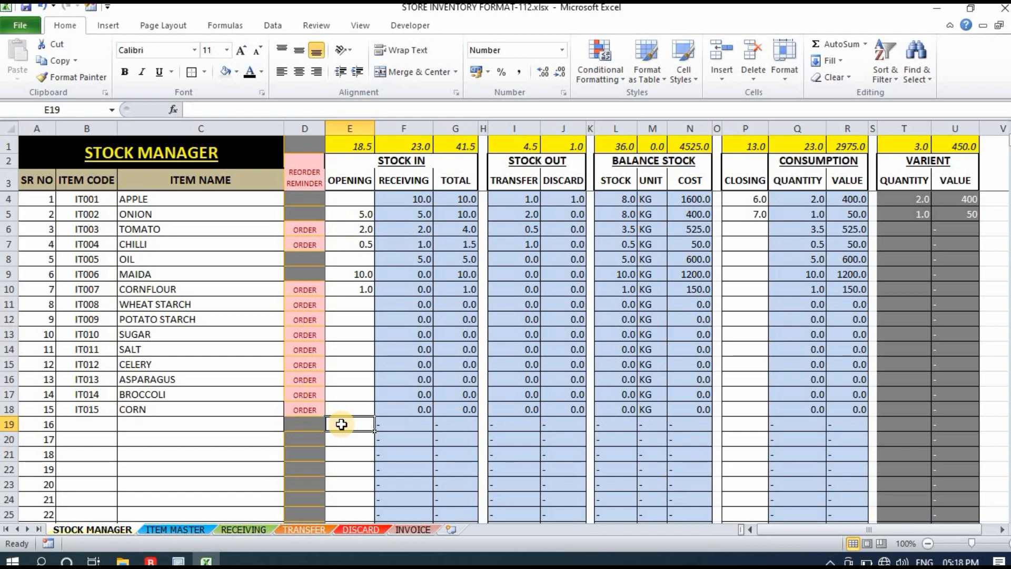
left_click(237, 530)
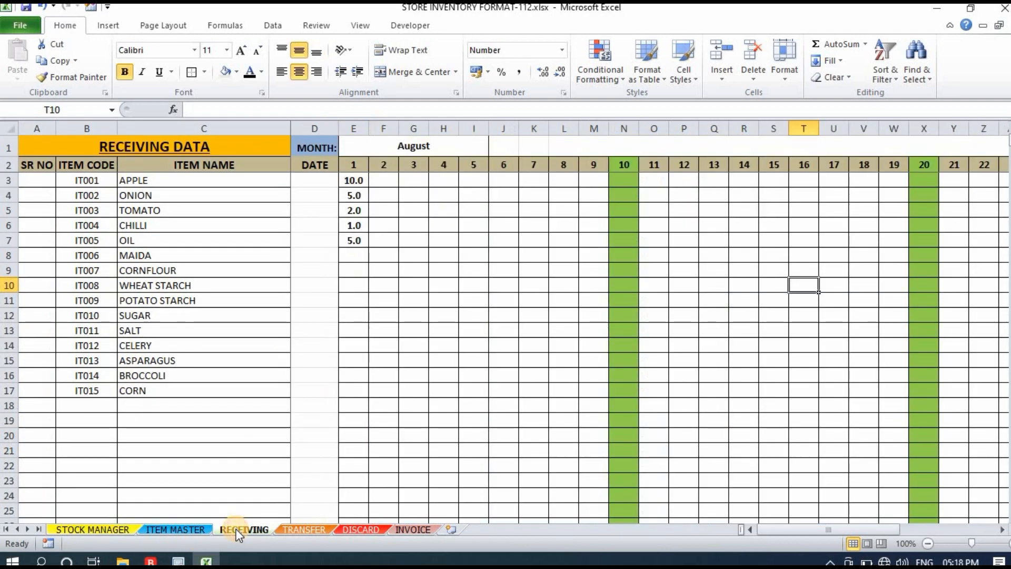
left_click(309, 531)
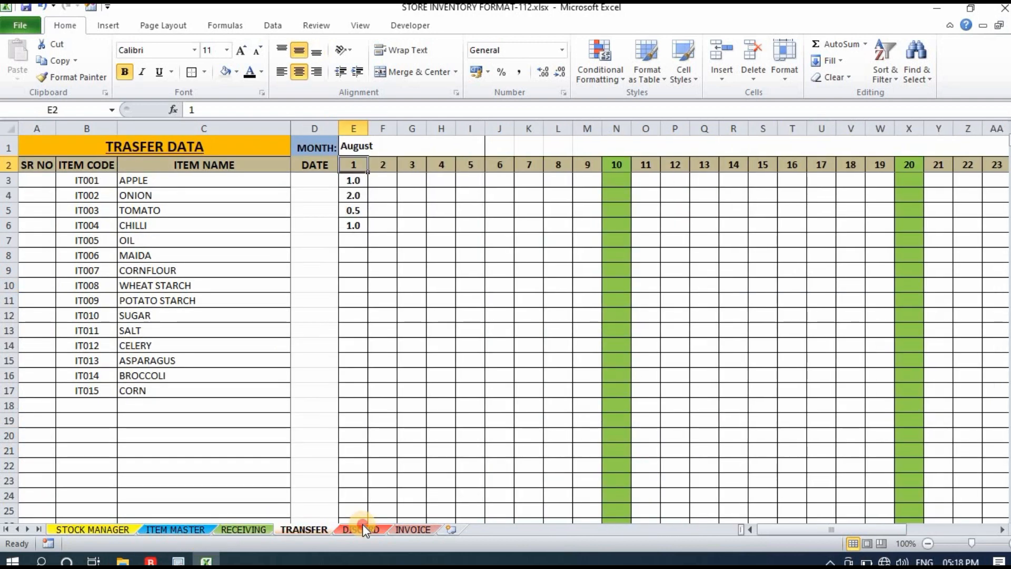
left_click(363, 529)
left_click(413, 530)
left_click(101, 530)
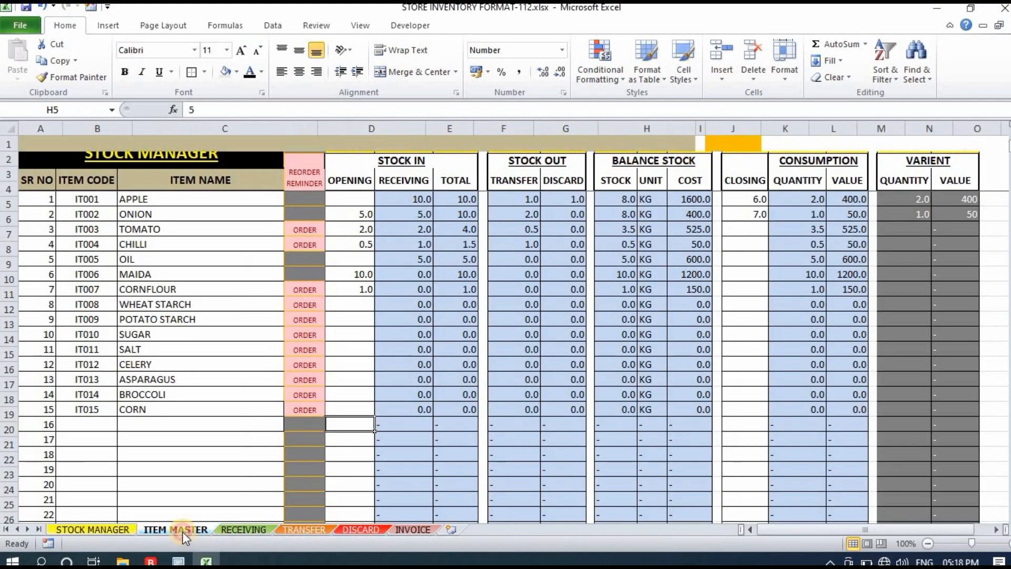
Examine the AVAILABLE stock values in J2:J16 of the ITEM MASTER sheet.
left_click(183, 530)
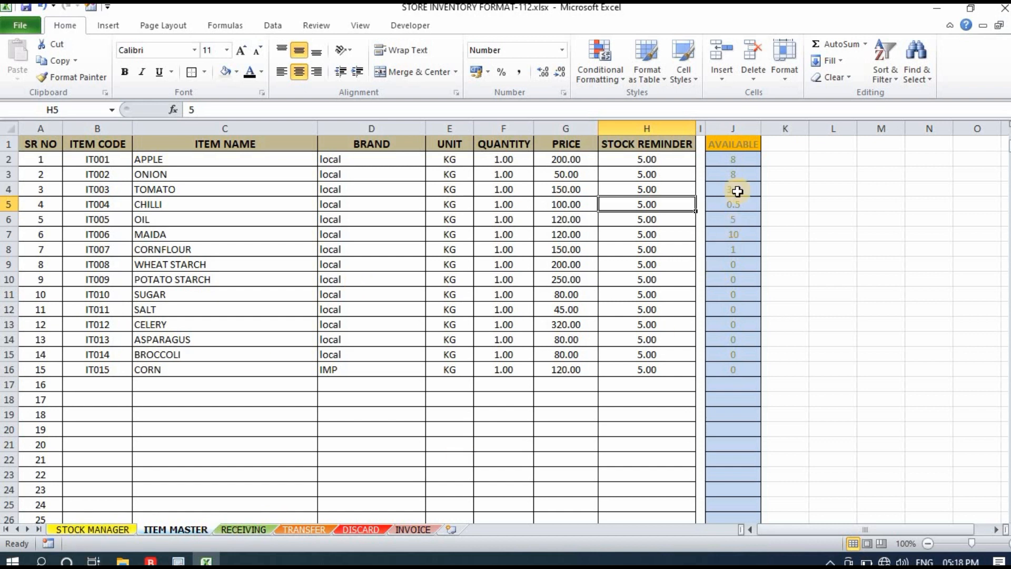
left_click_drag(734, 159, 737, 369)
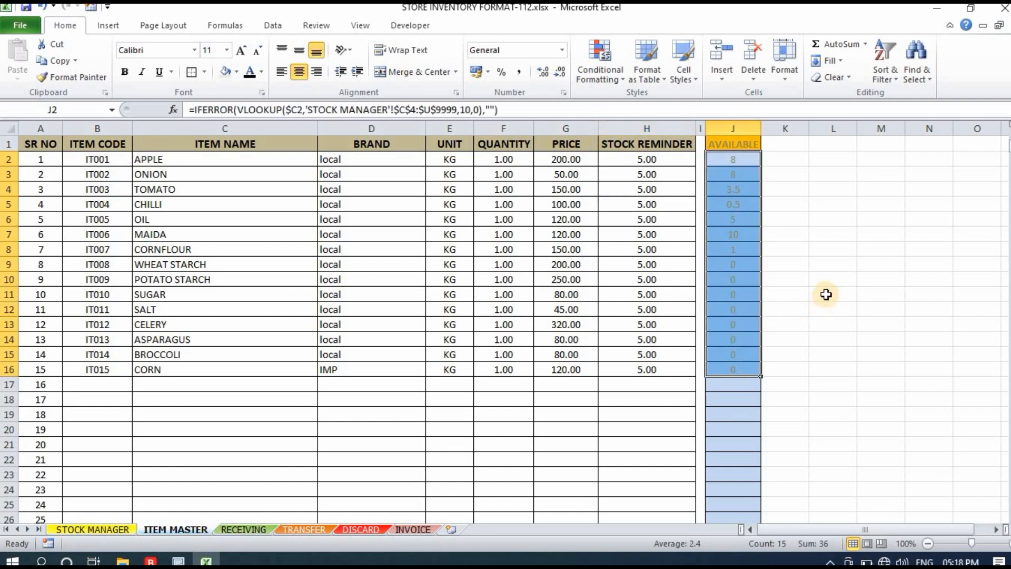
left_click(822, 294)
left_click(97, 530)
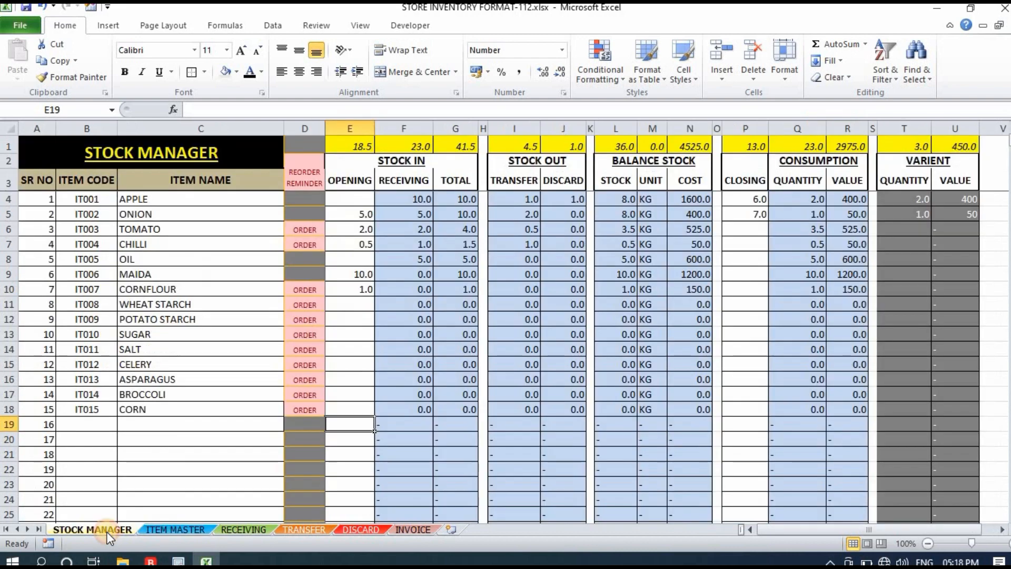
left_click(306, 177)
left_click(237, 71)
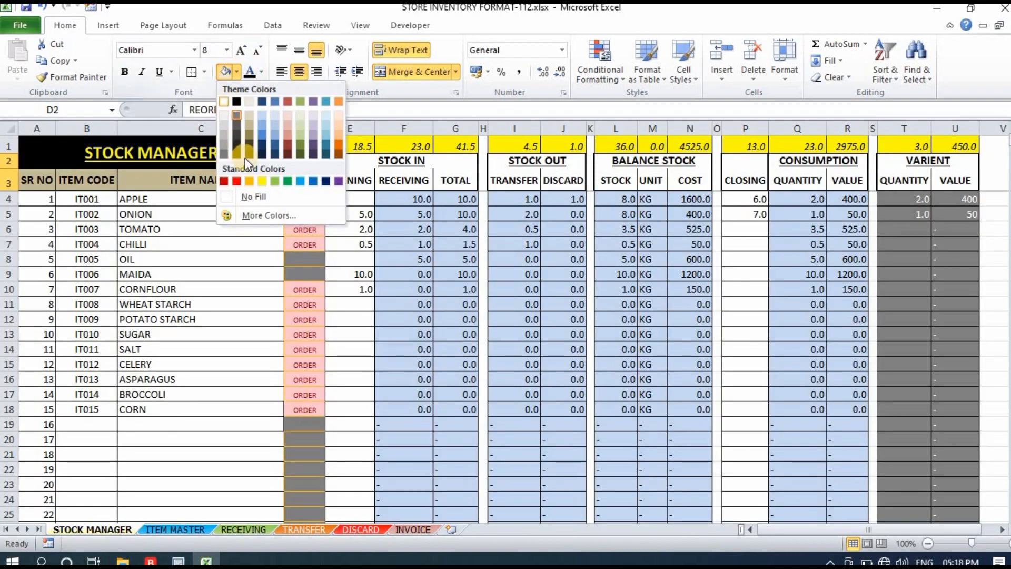
left_click(219, 274)
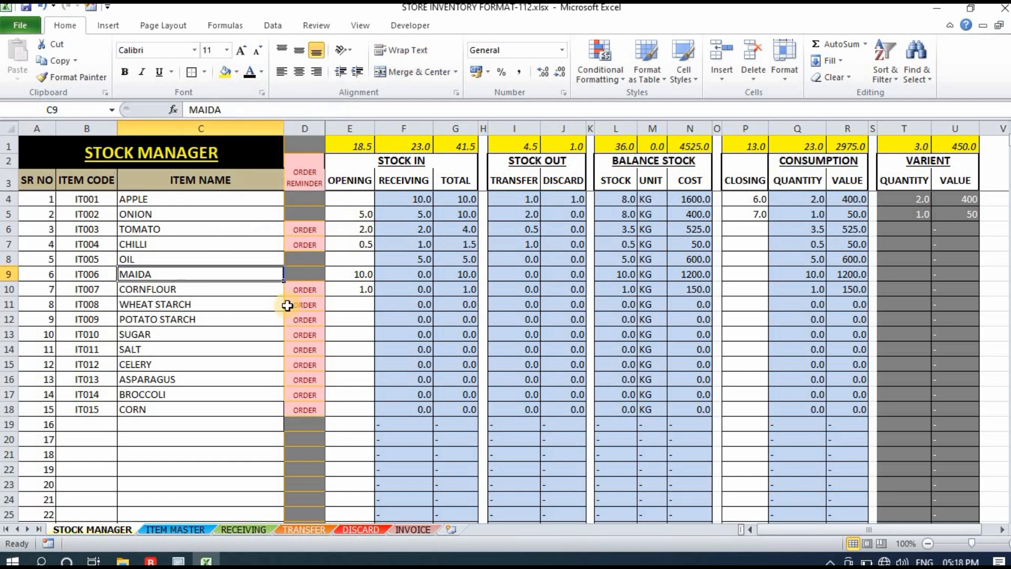